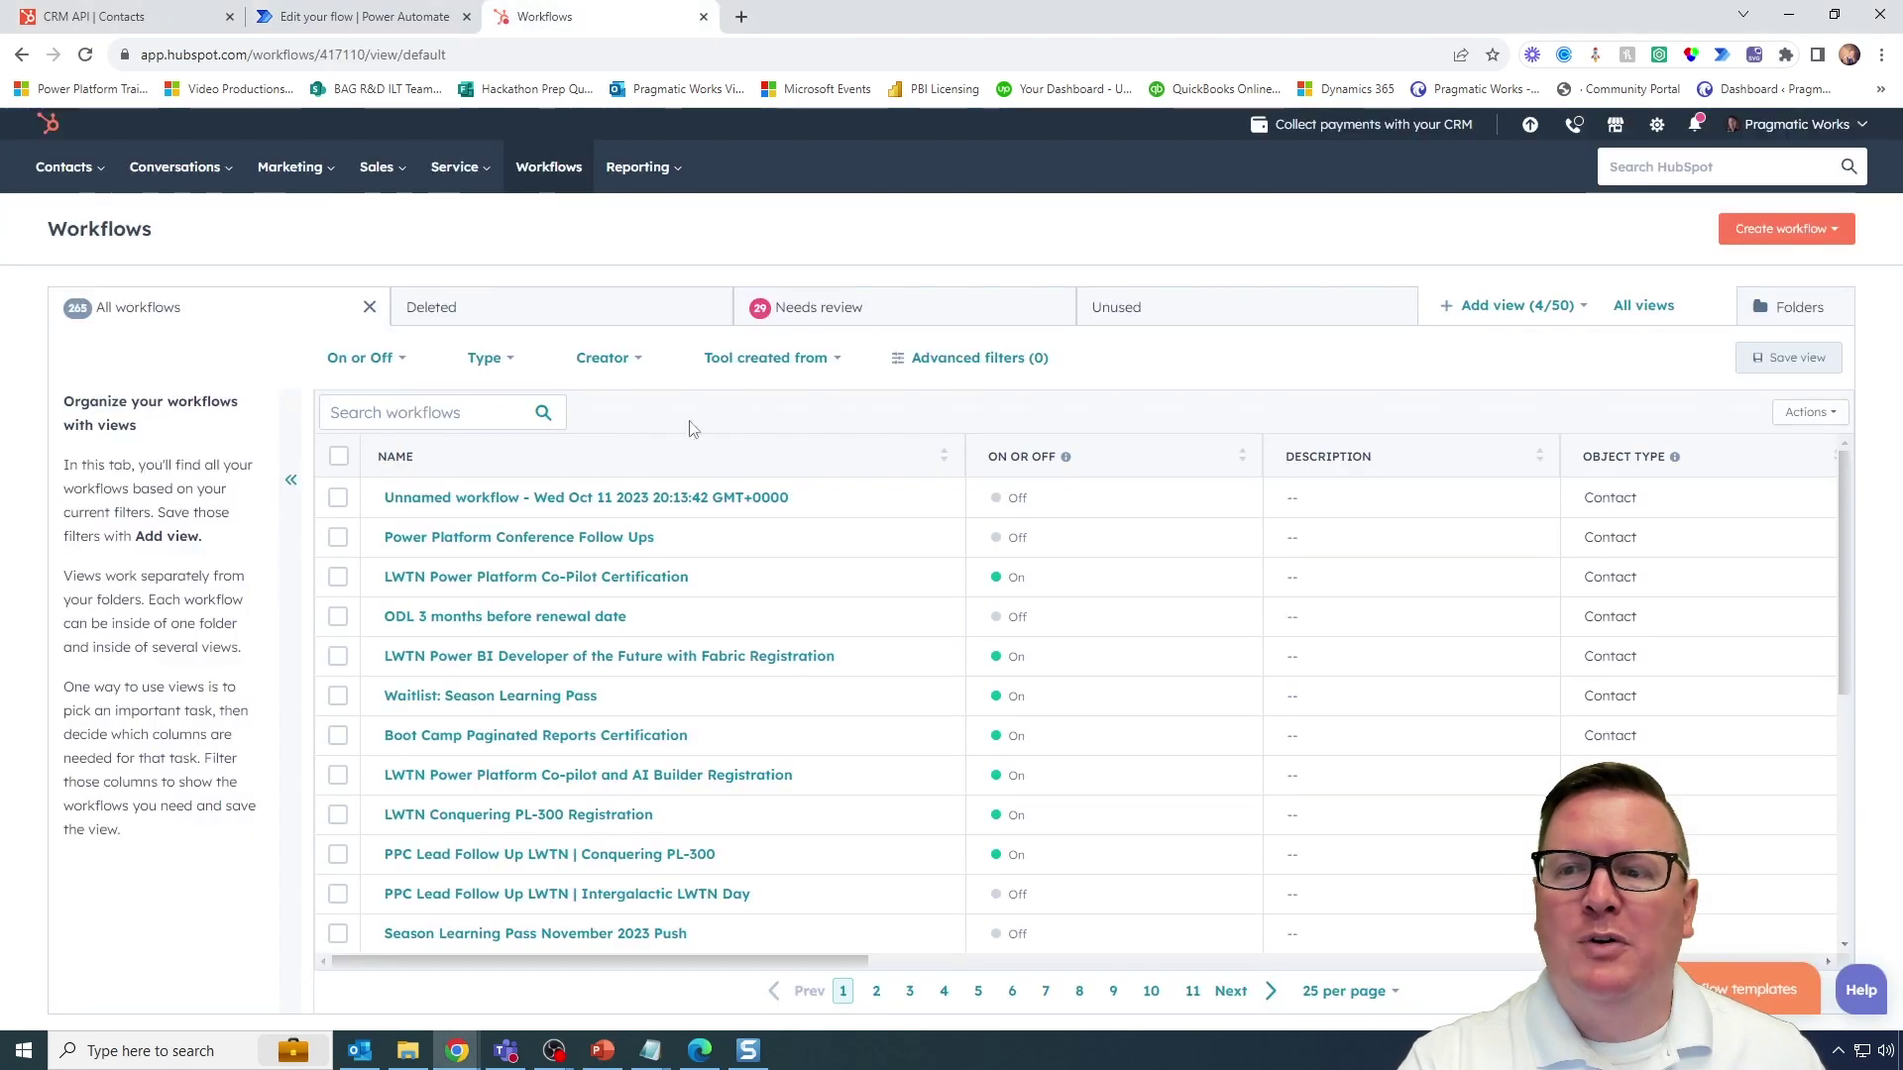
# - Start a blank HubSpot contact workflow triggered on the specific date 10/12/2023, declining the upsell
pyautogui.click(545, 16)
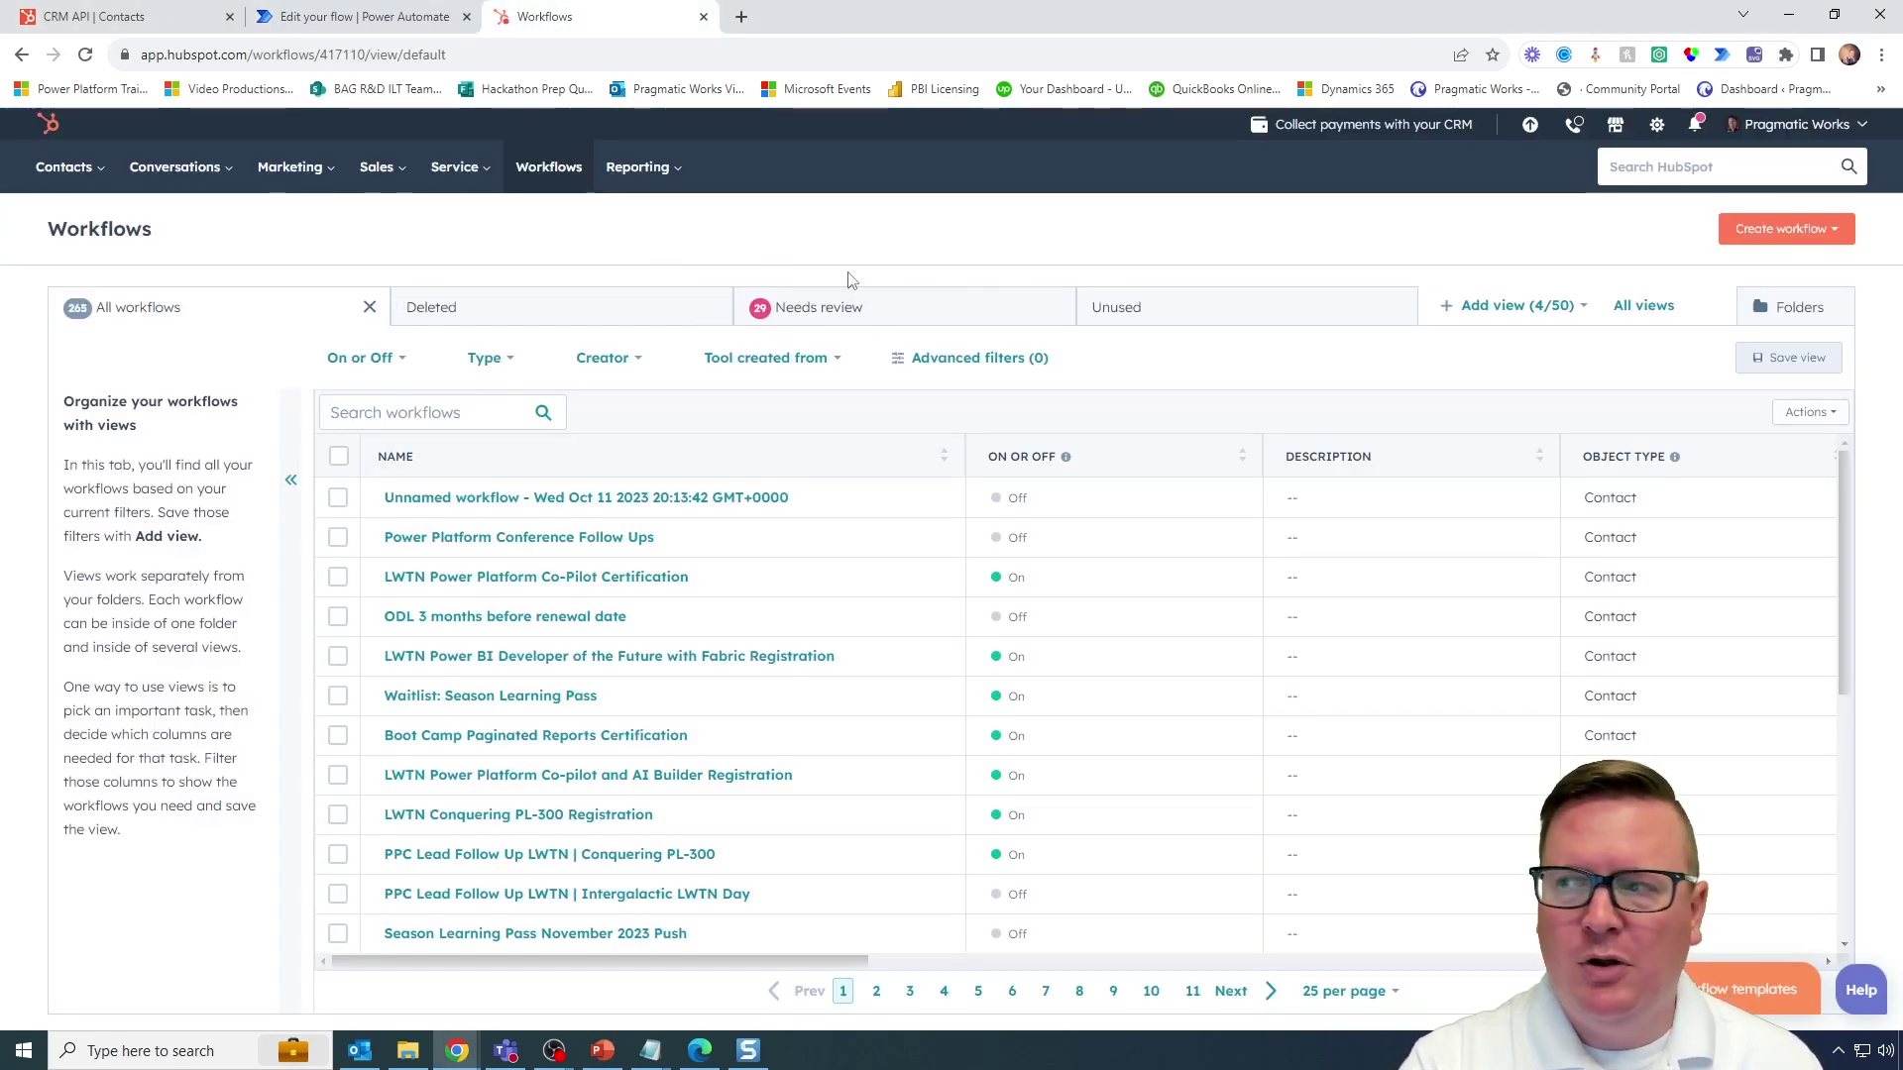
pyautogui.click(1752, 241)
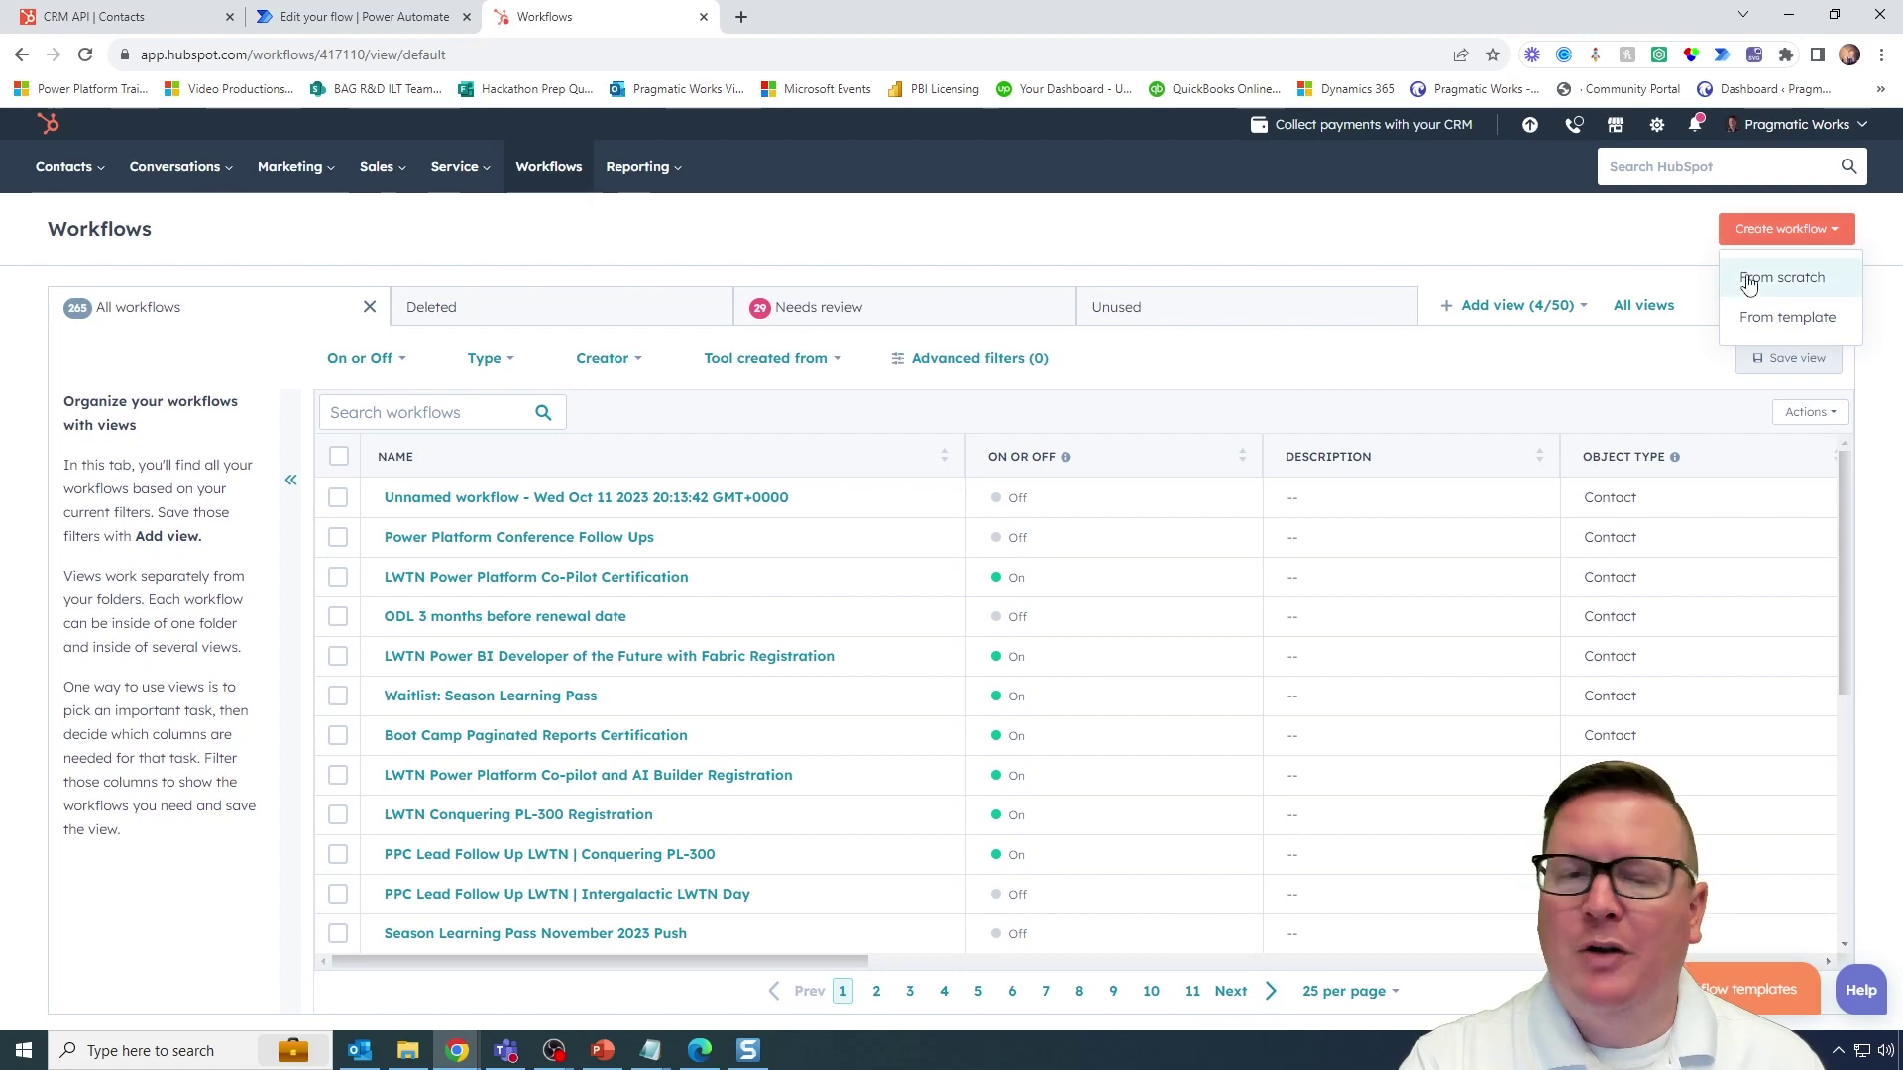
pyautogui.click(1749, 285)
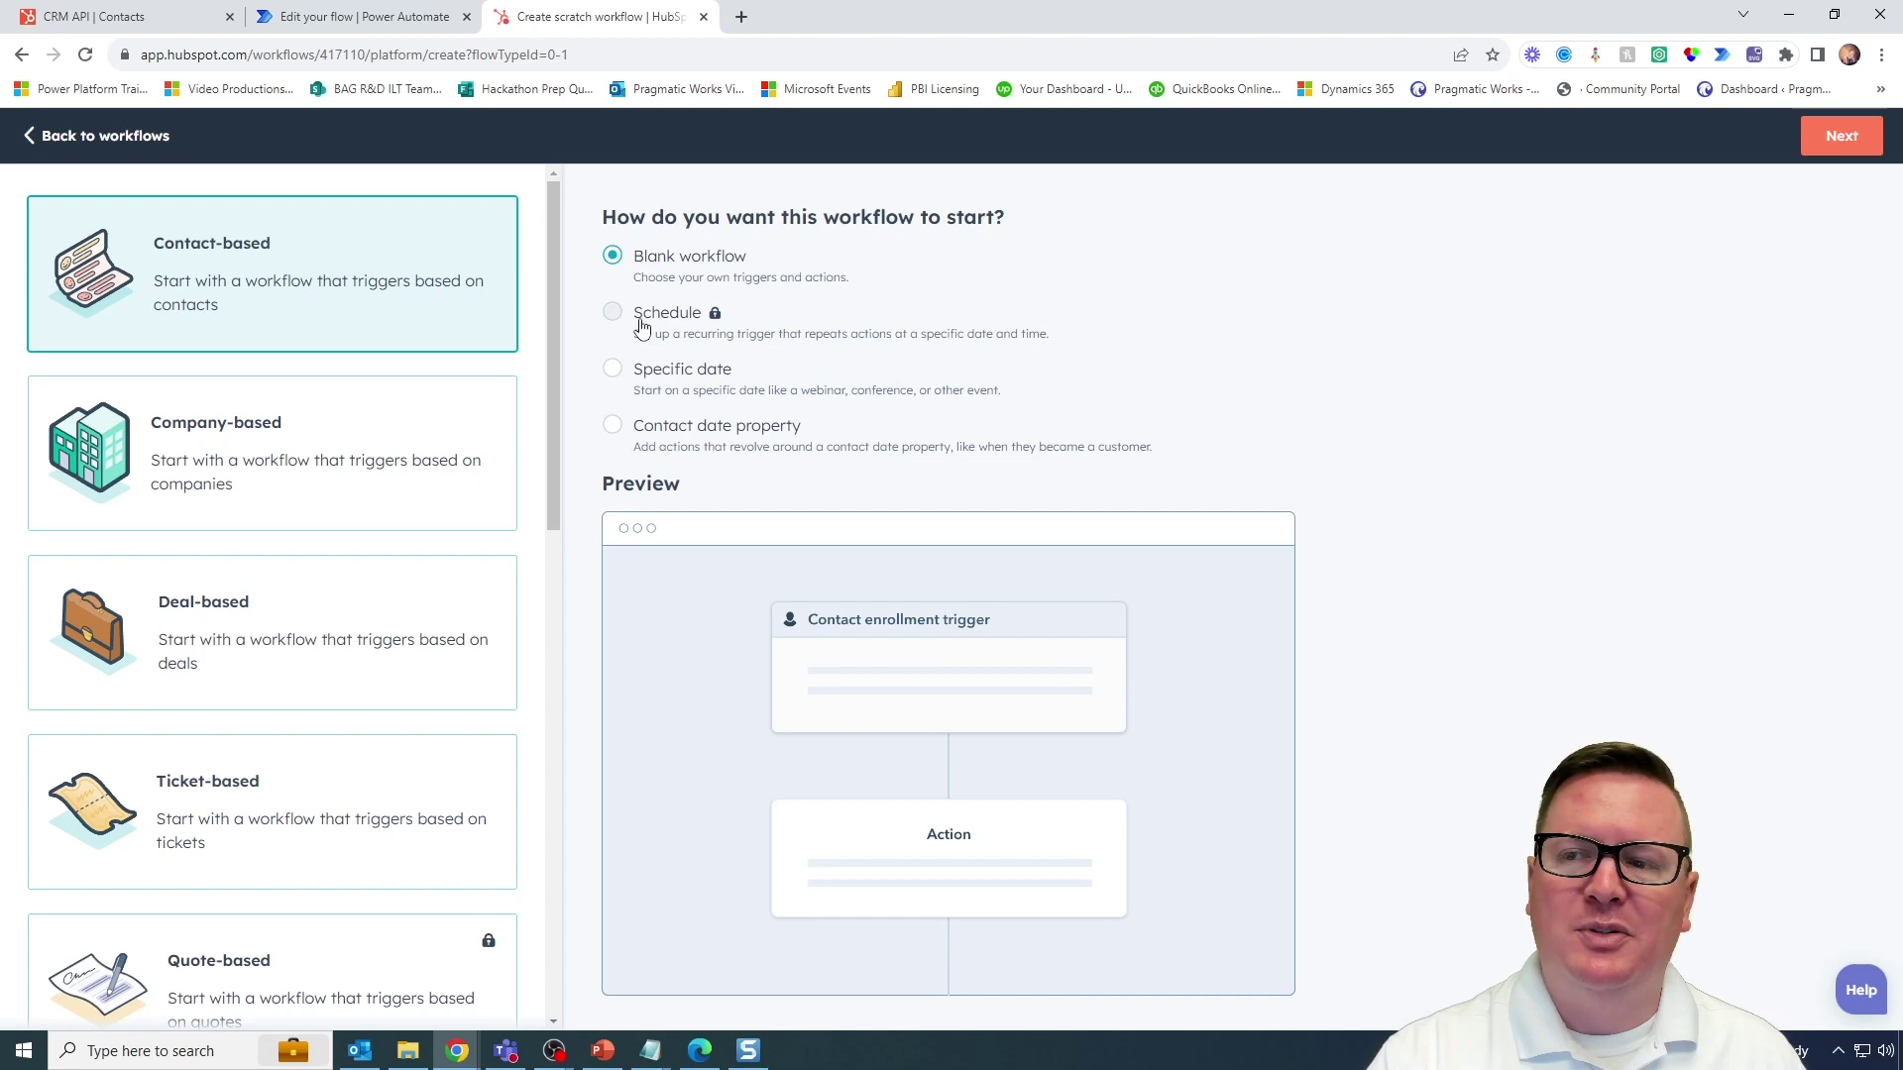
pyautogui.click(659, 383)
pyautogui.click(705, 452)
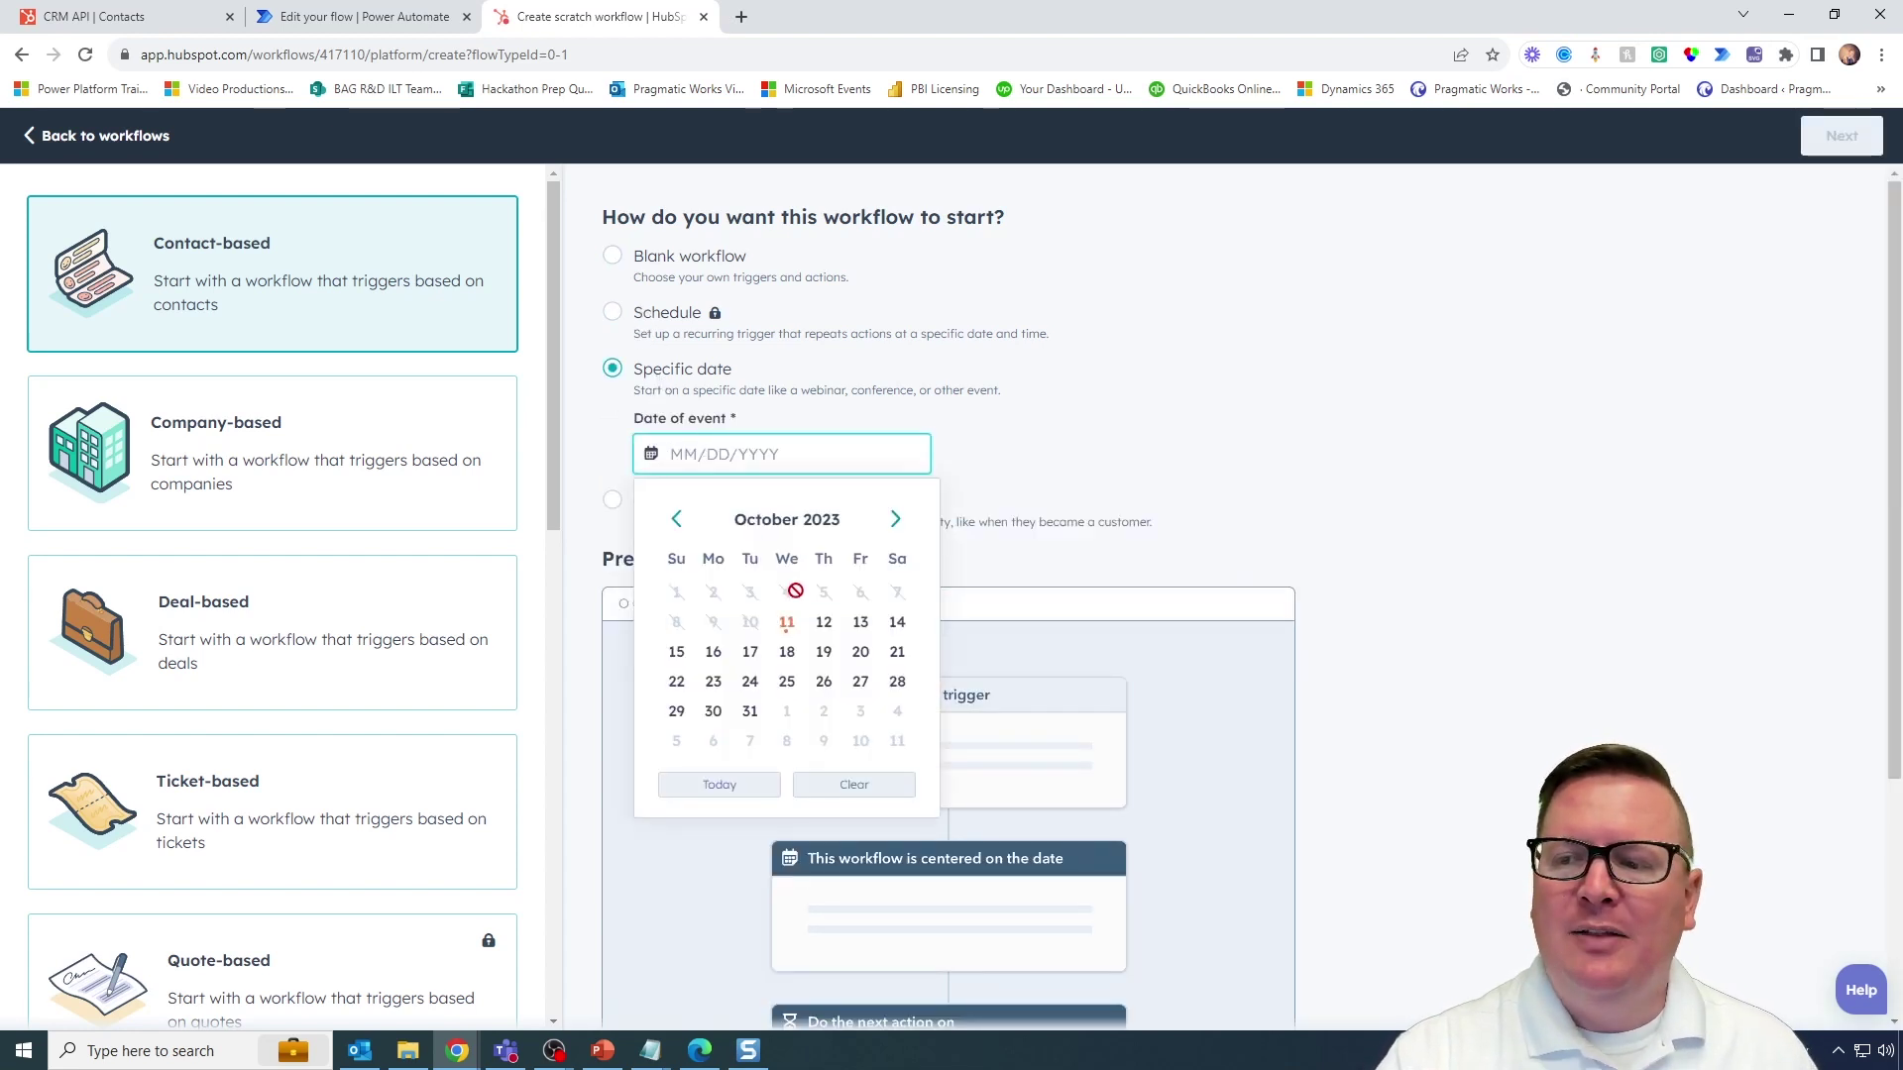
pyautogui.click(824, 623)
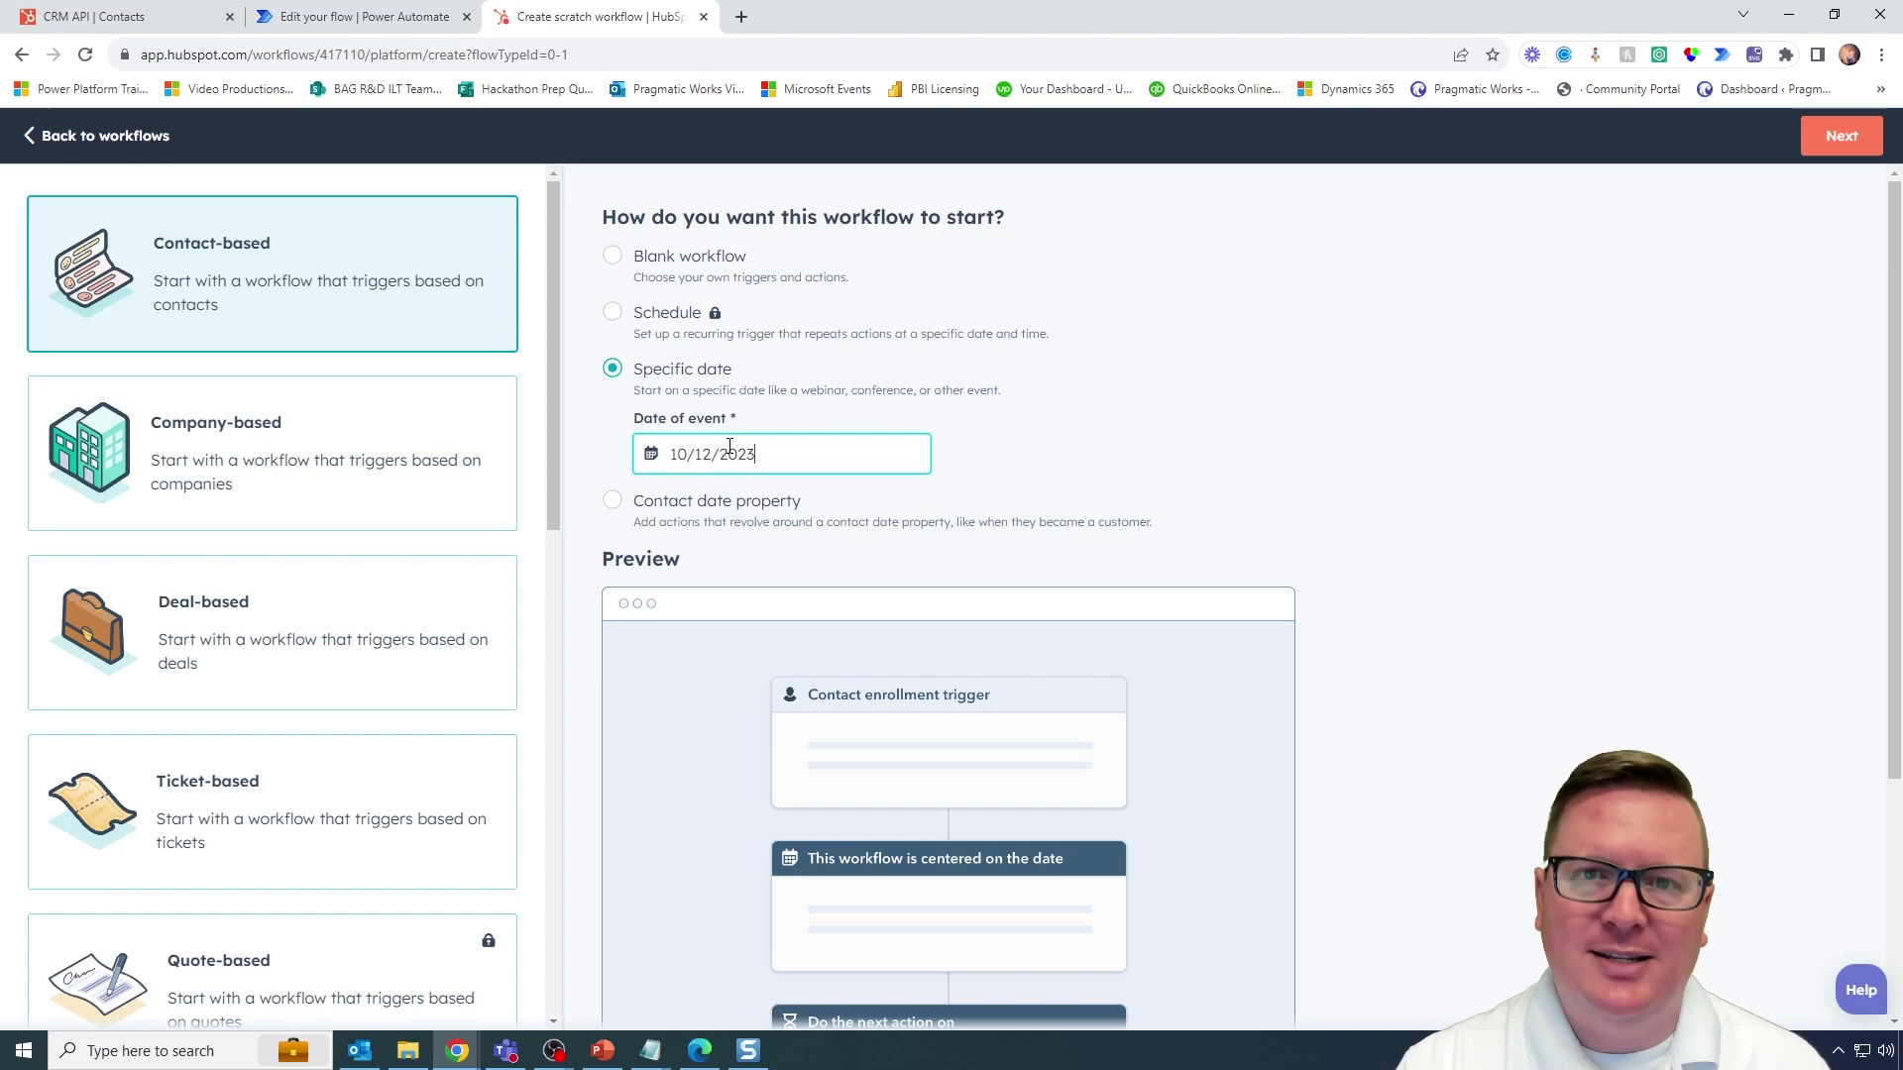
pyautogui.click(1842, 136)
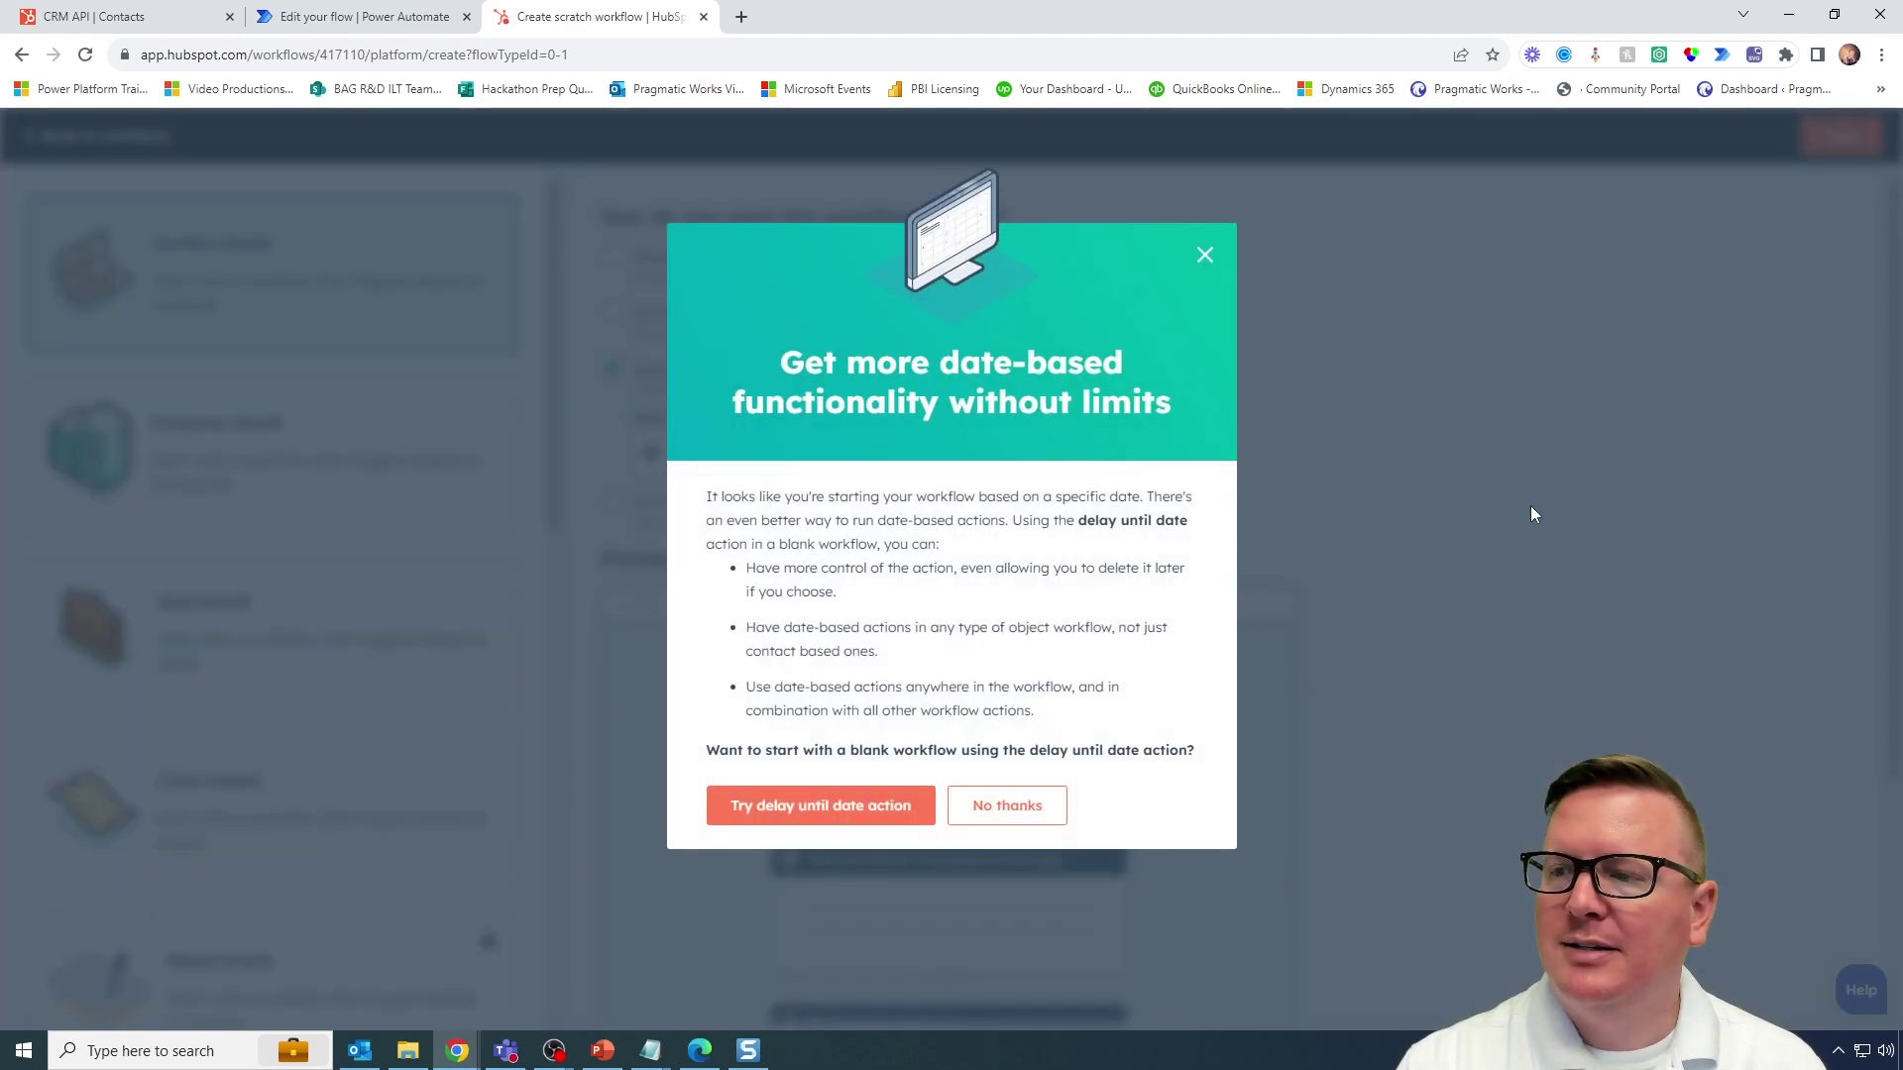
pyautogui.click(1010, 811)
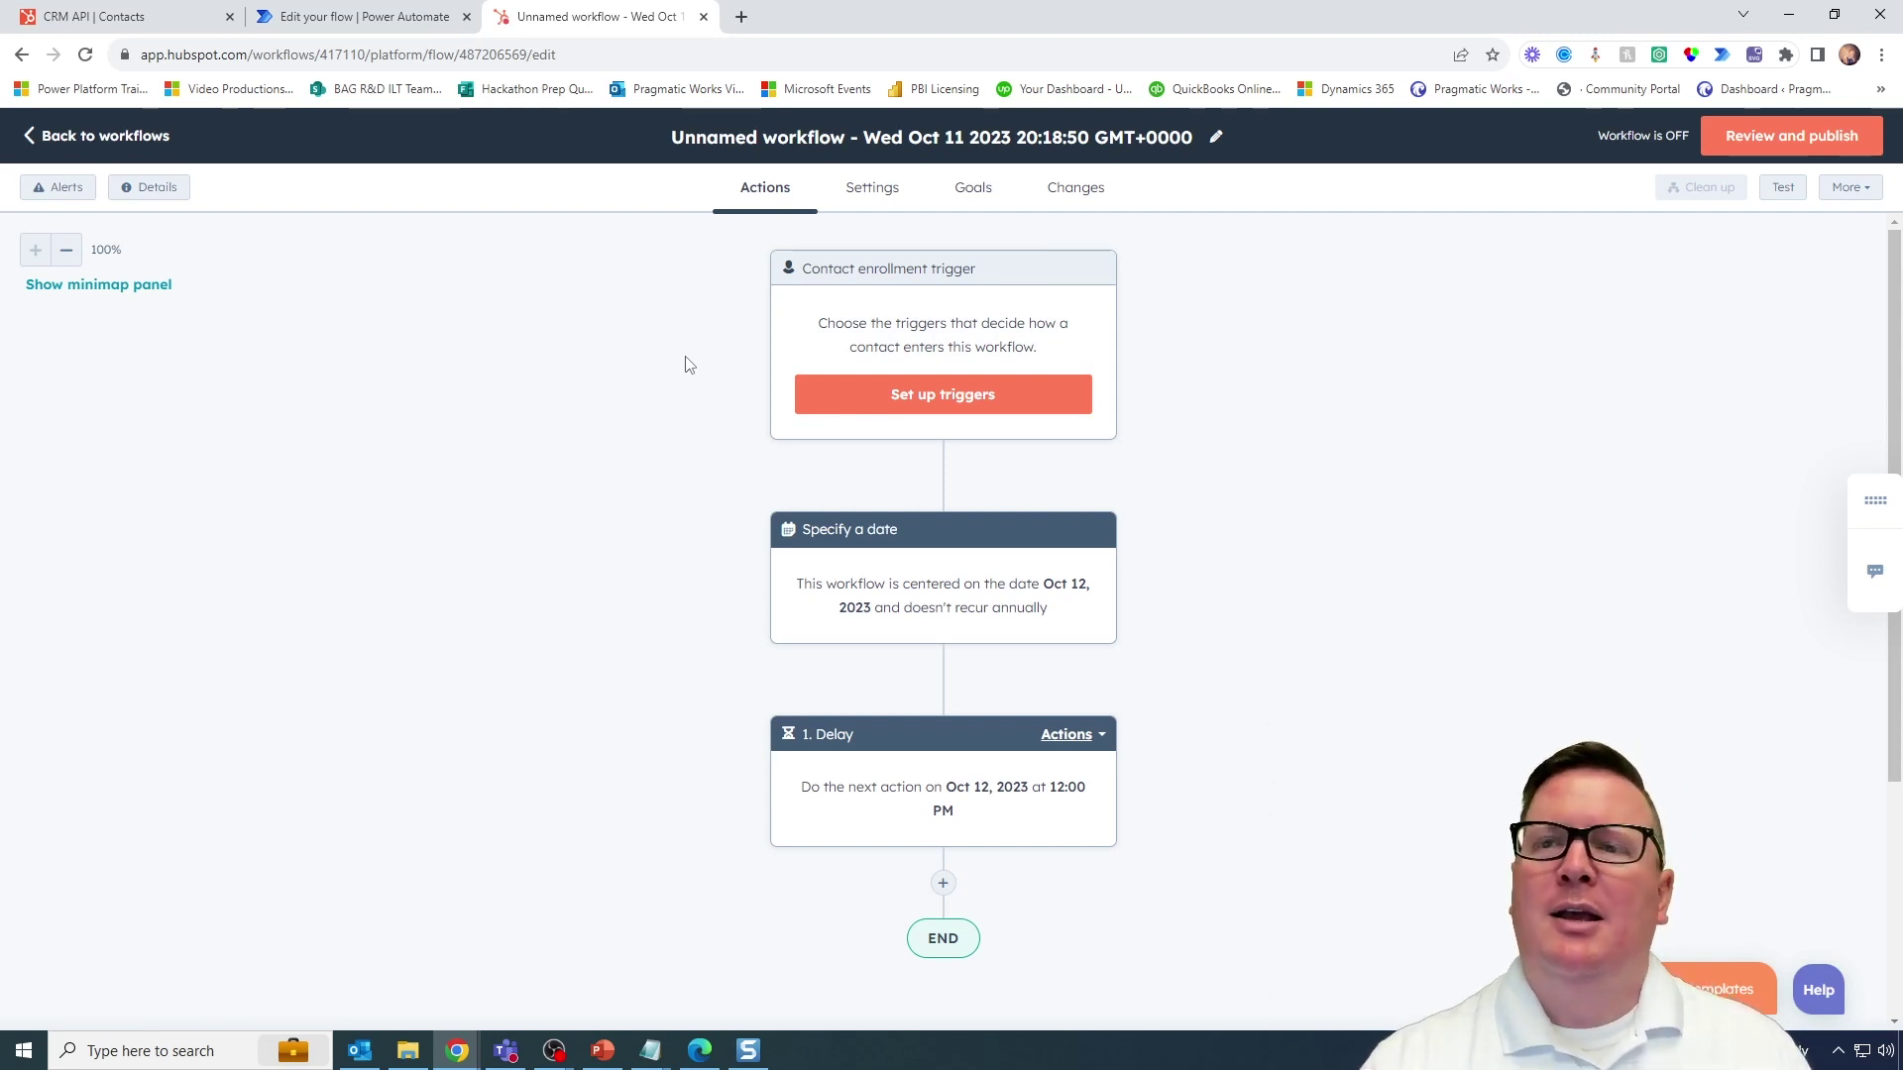
# - Return to Power Automate and go from the flow's details to the My flows list
pyautogui.click(366, 24)
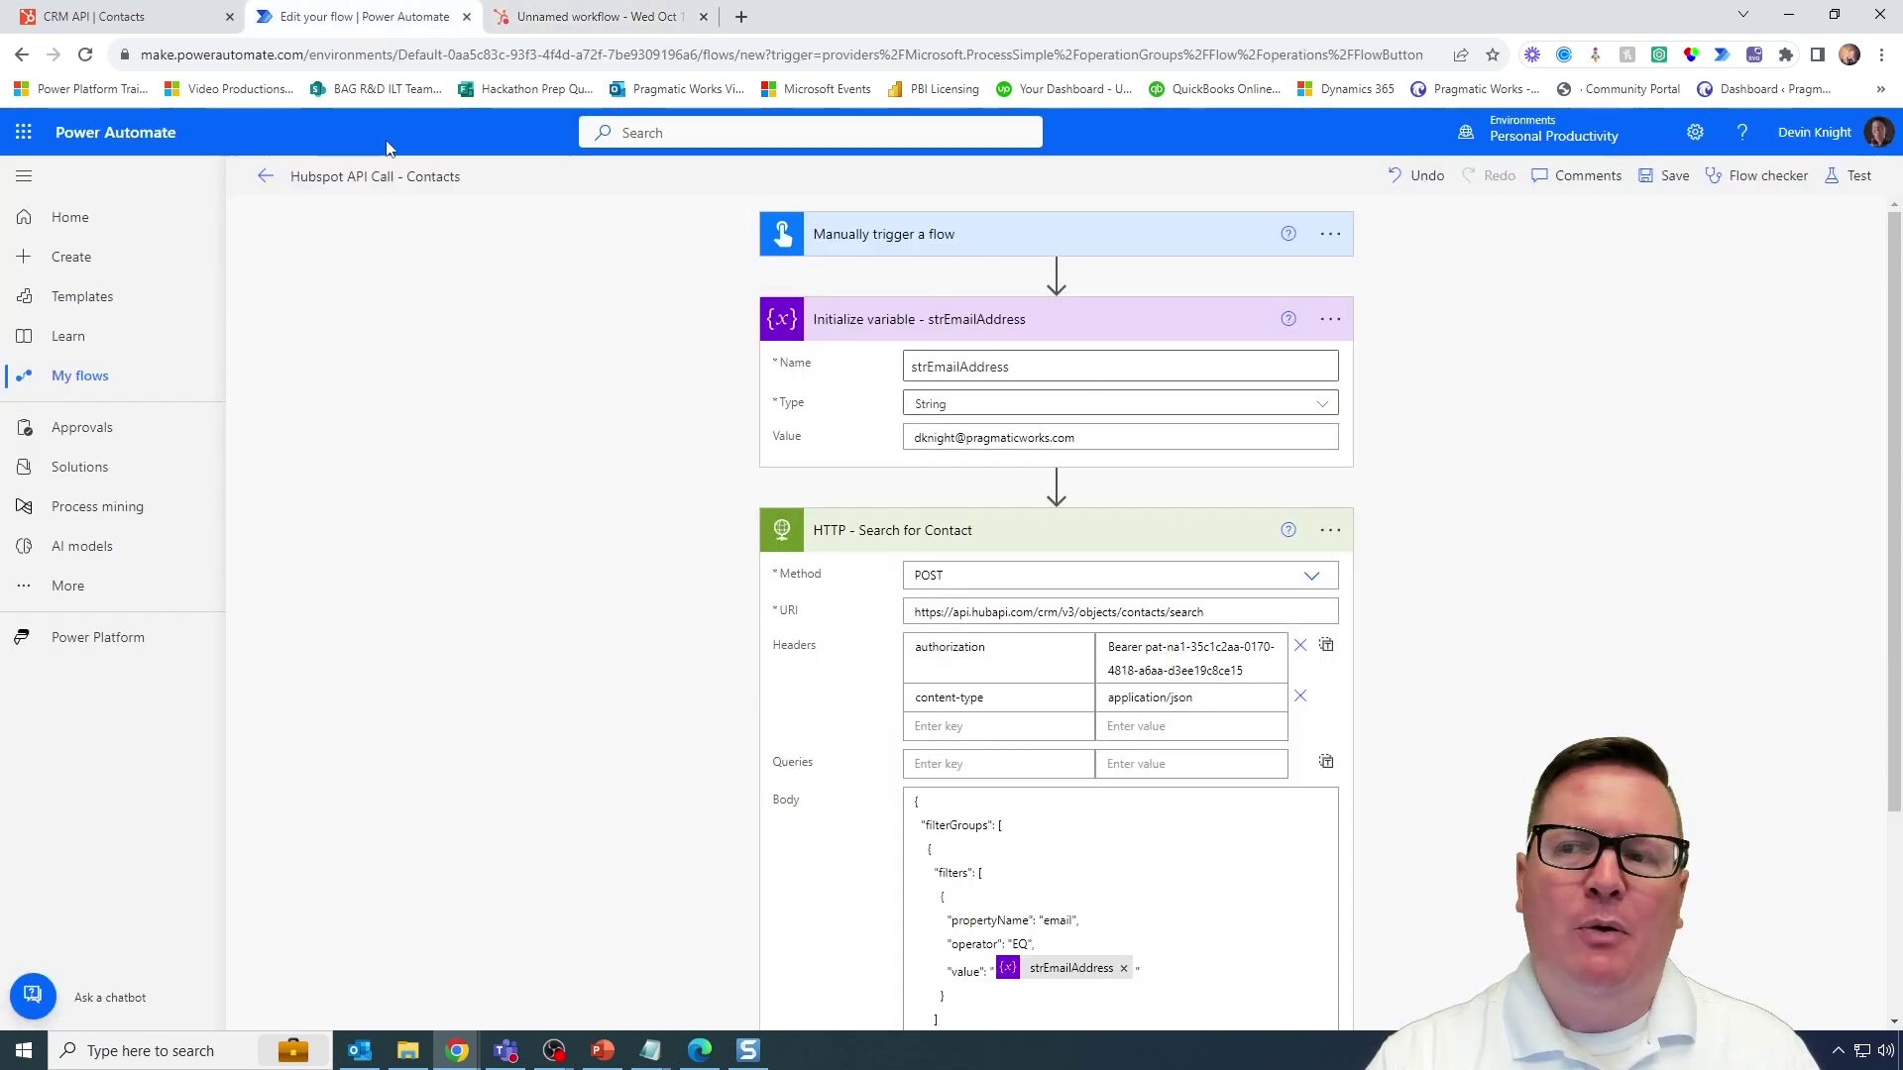
pyautogui.click(245, 208)
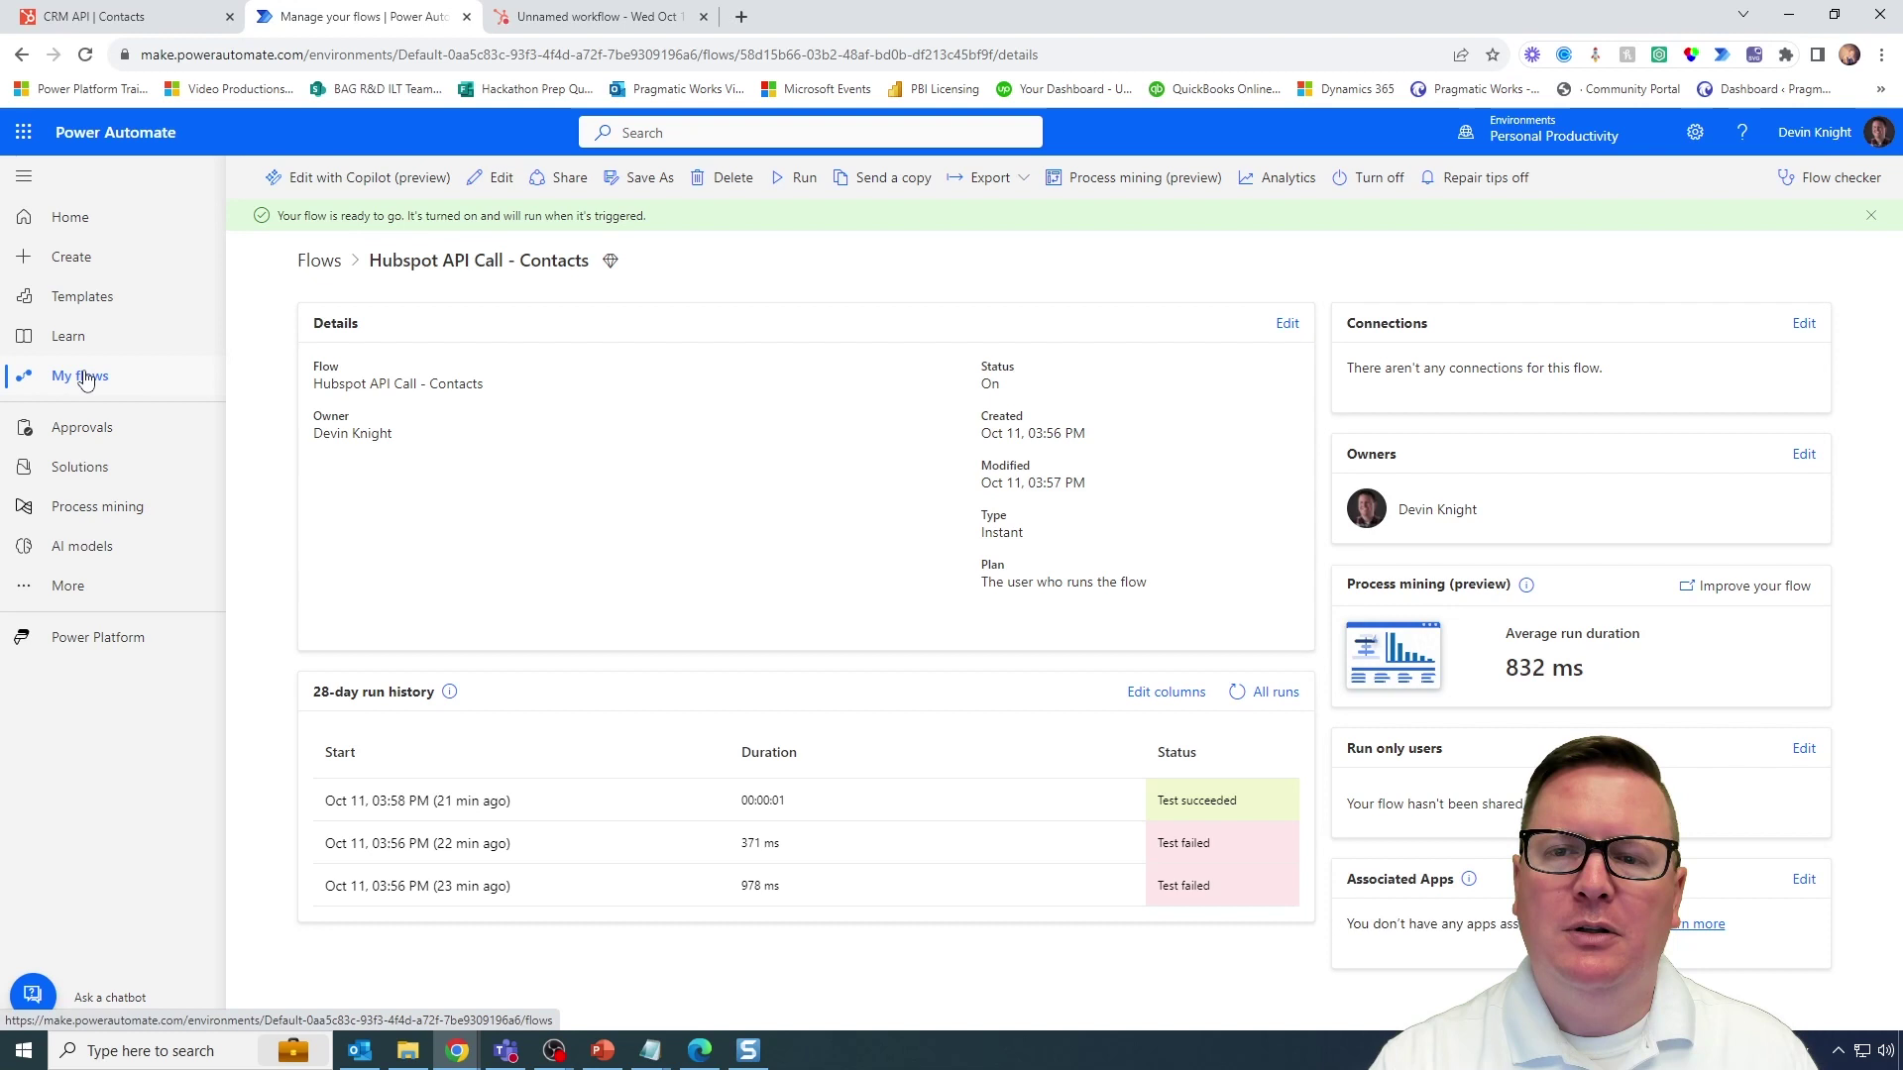
pyautogui.click(85, 378)
# - Begin a new instant cloud flow, typing 'when a http' as the name and then clearing it
pyautogui.click(355, 179)
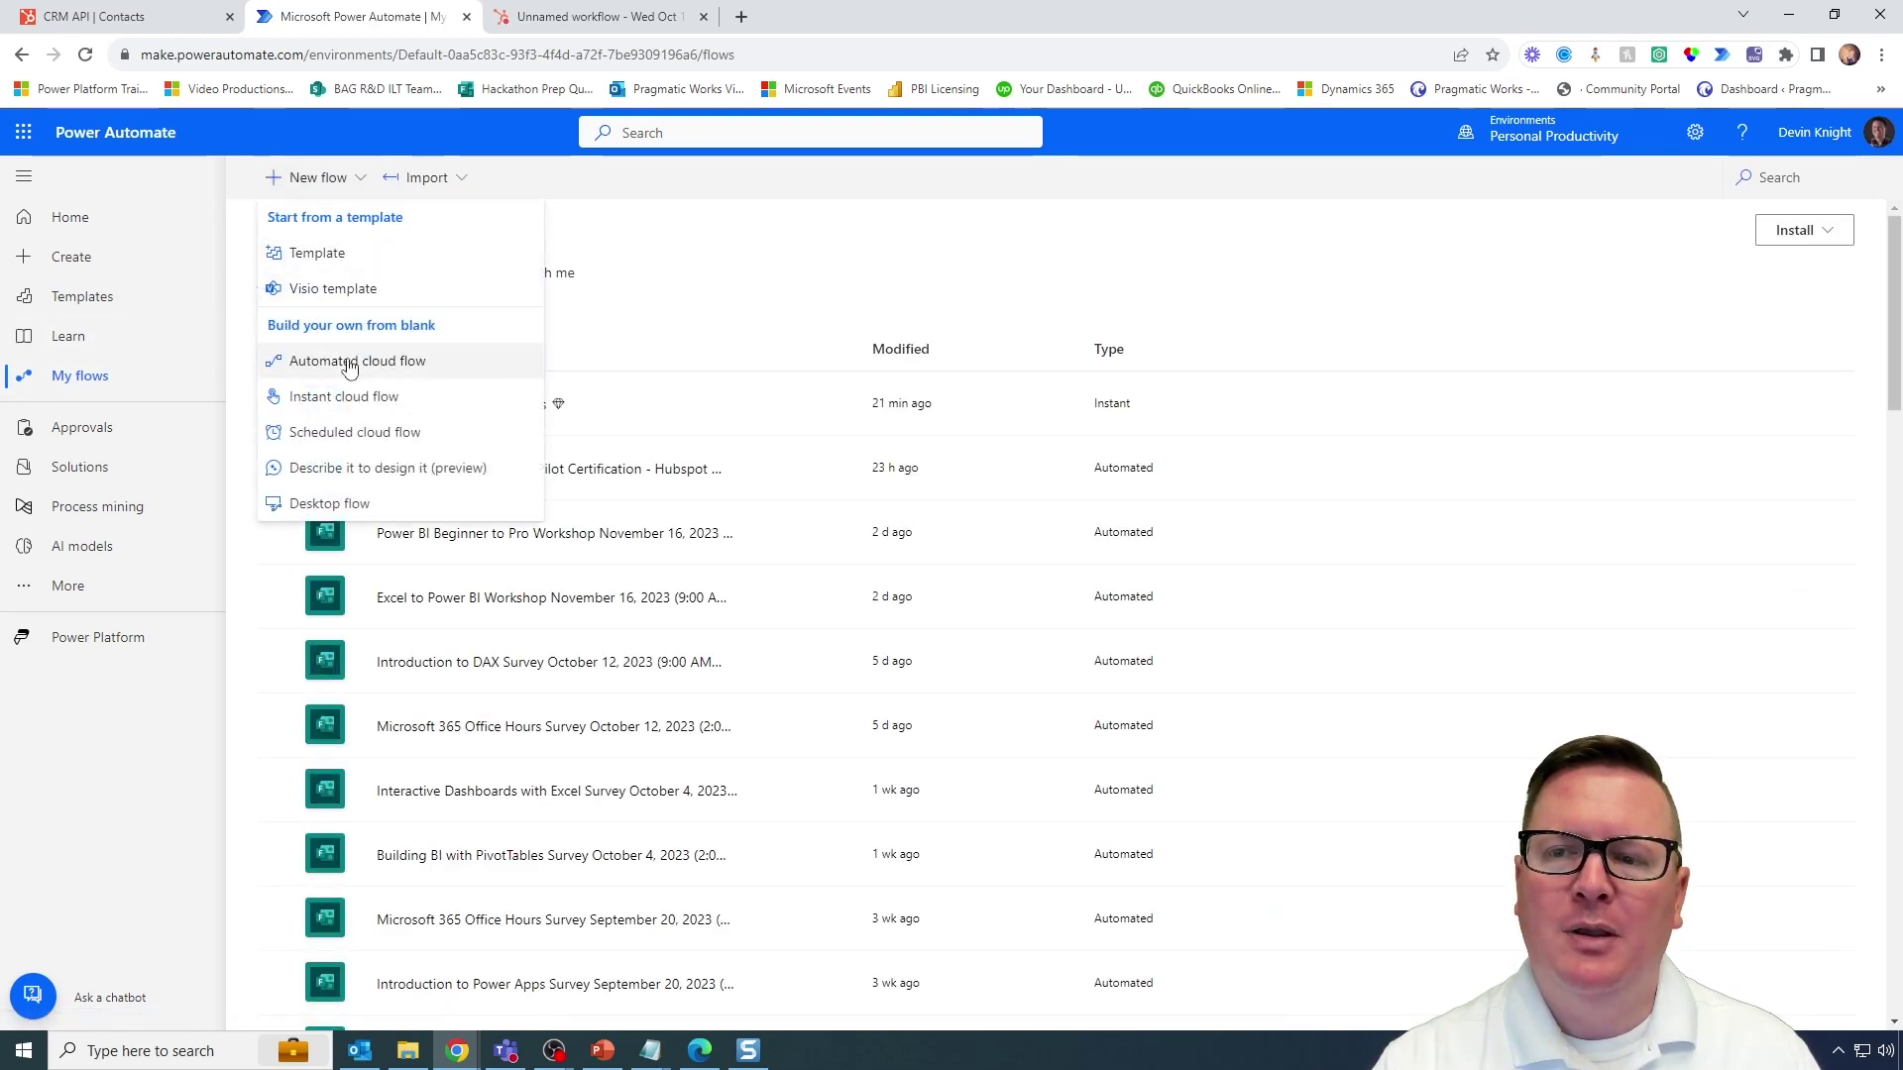
pyautogui.click(344, 396)
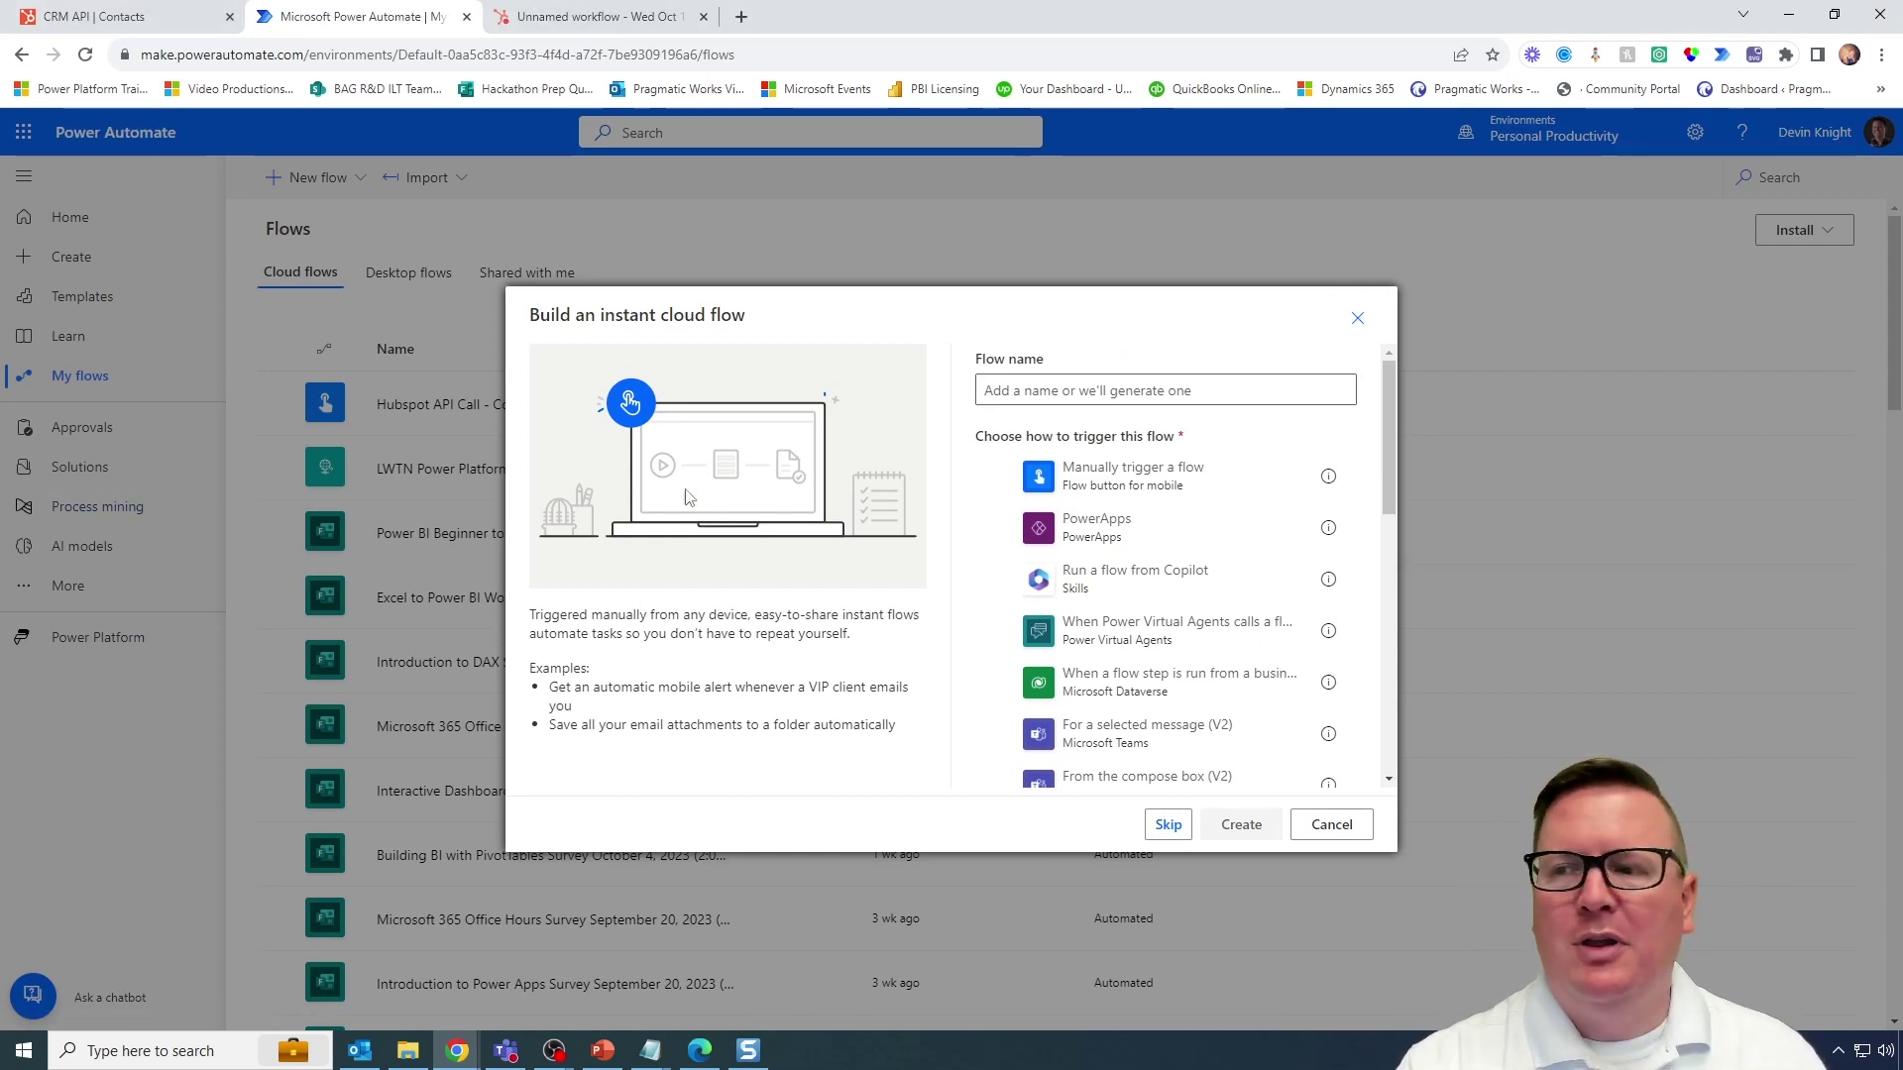
pyautogui.click(994, 394)
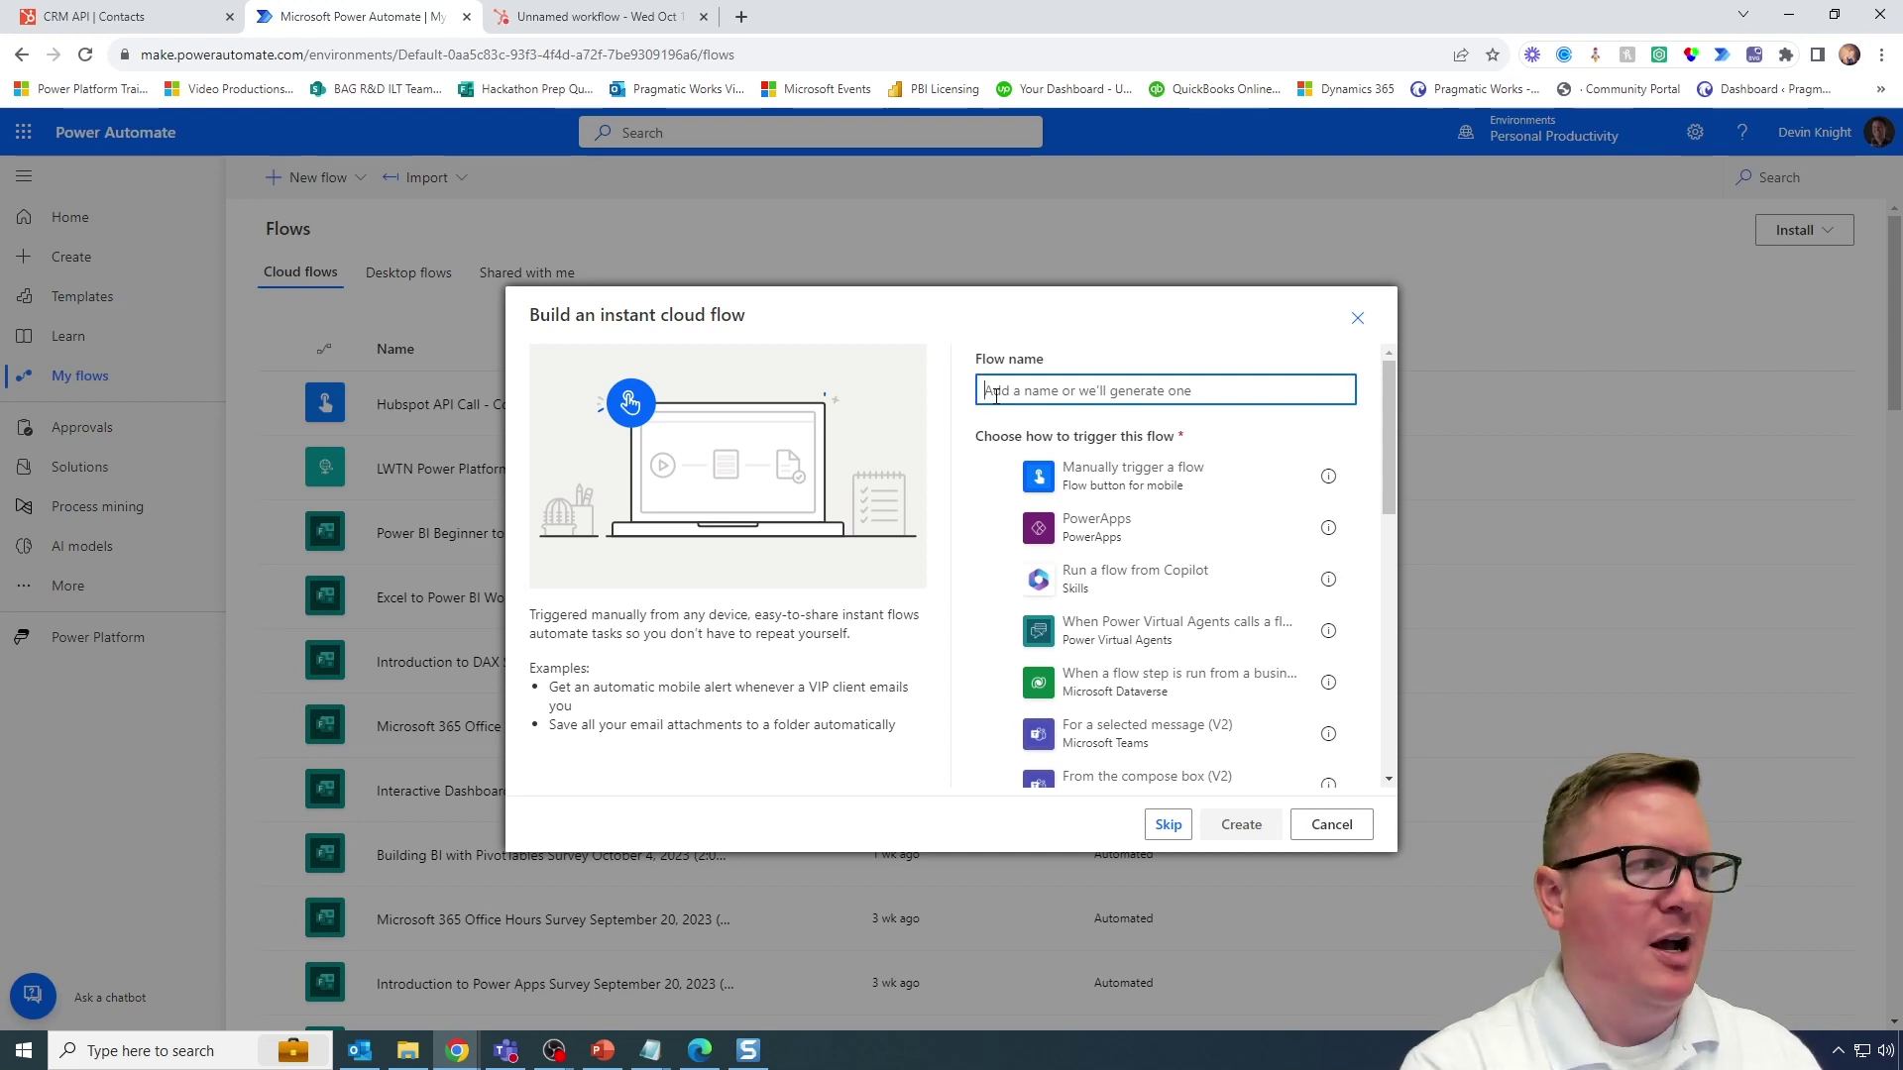
pyautogui.write('when a http')
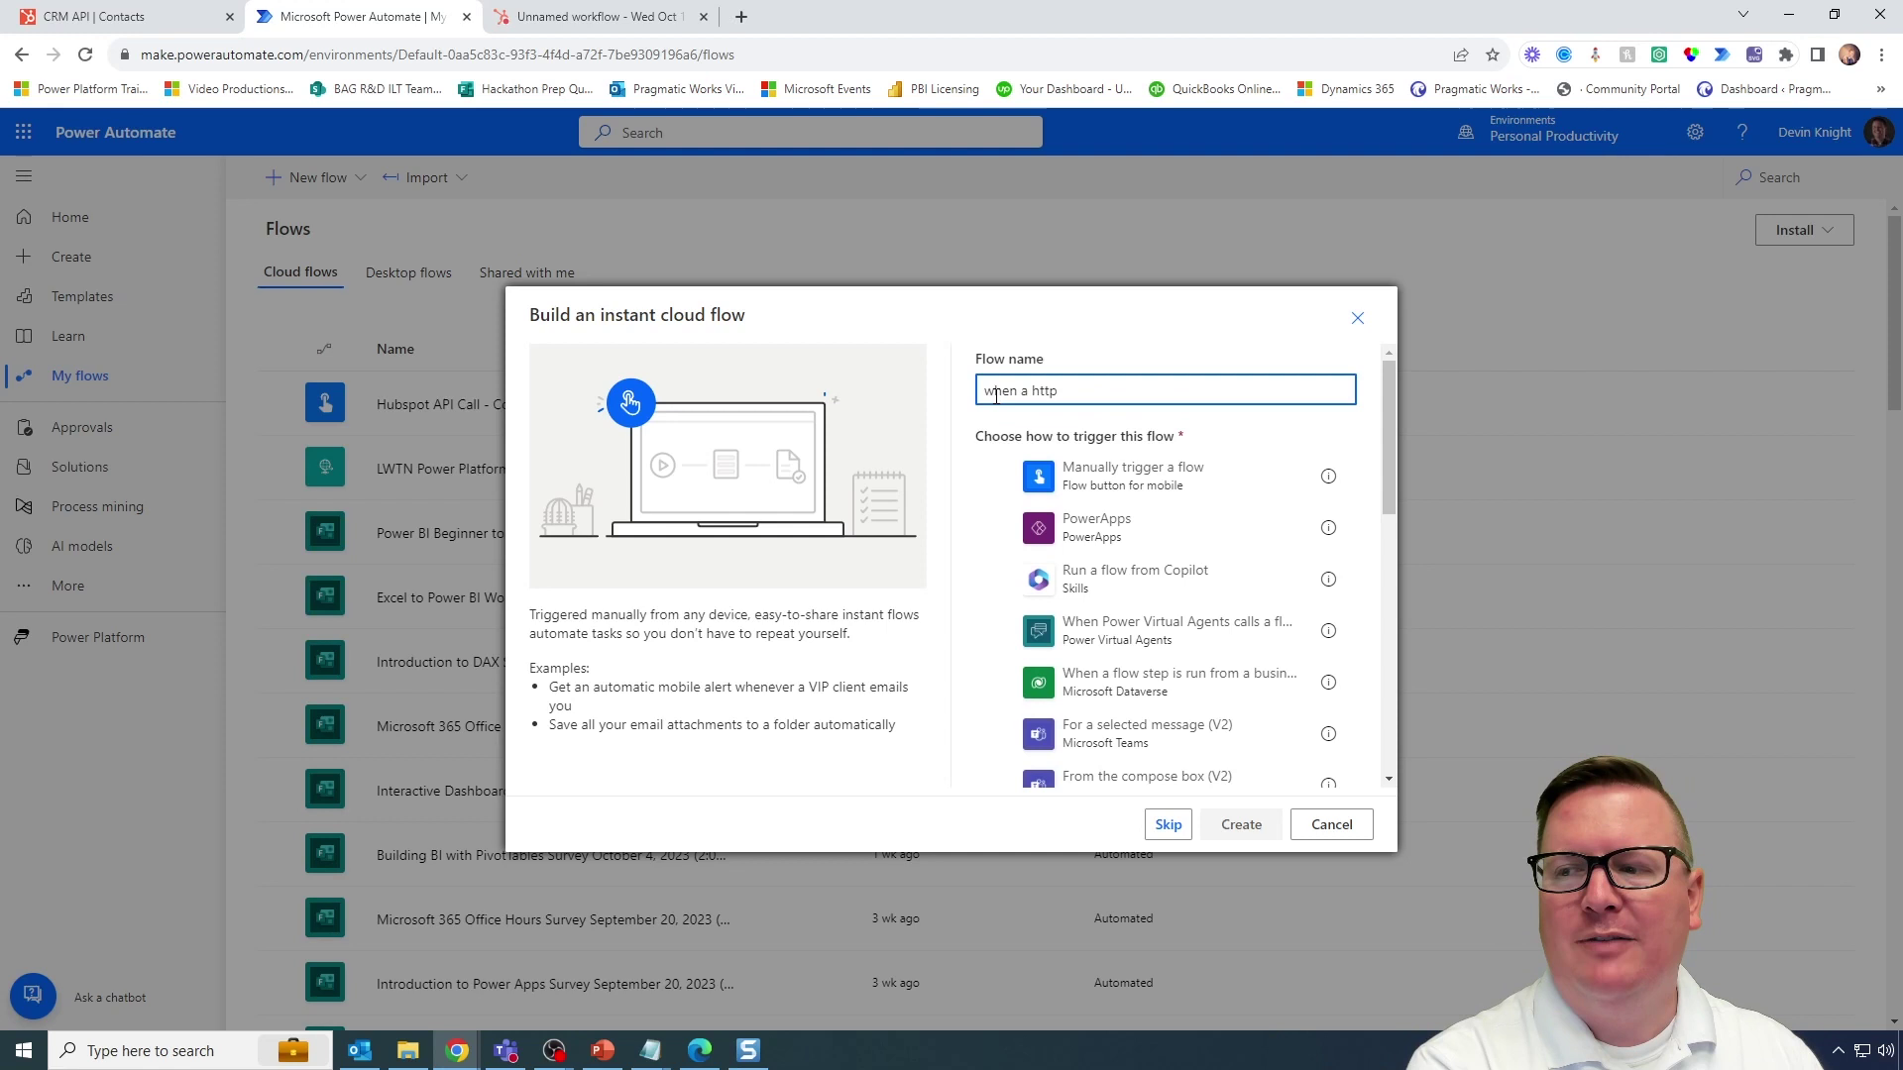
pyautogui.press('BackSpace')
pyautogui.press('BackSpace')
pyautogui.press('BackSpace')
pyautogui.press('BackSpace')
pyautogui.press('BackSpace')
pyautogui.press('BackSpace')
pyautogui.press('BackSpace')
pyautogui.press('BackSpace')
pyautogui.press('BackSpace')
pyautogui.press('BackSpace')
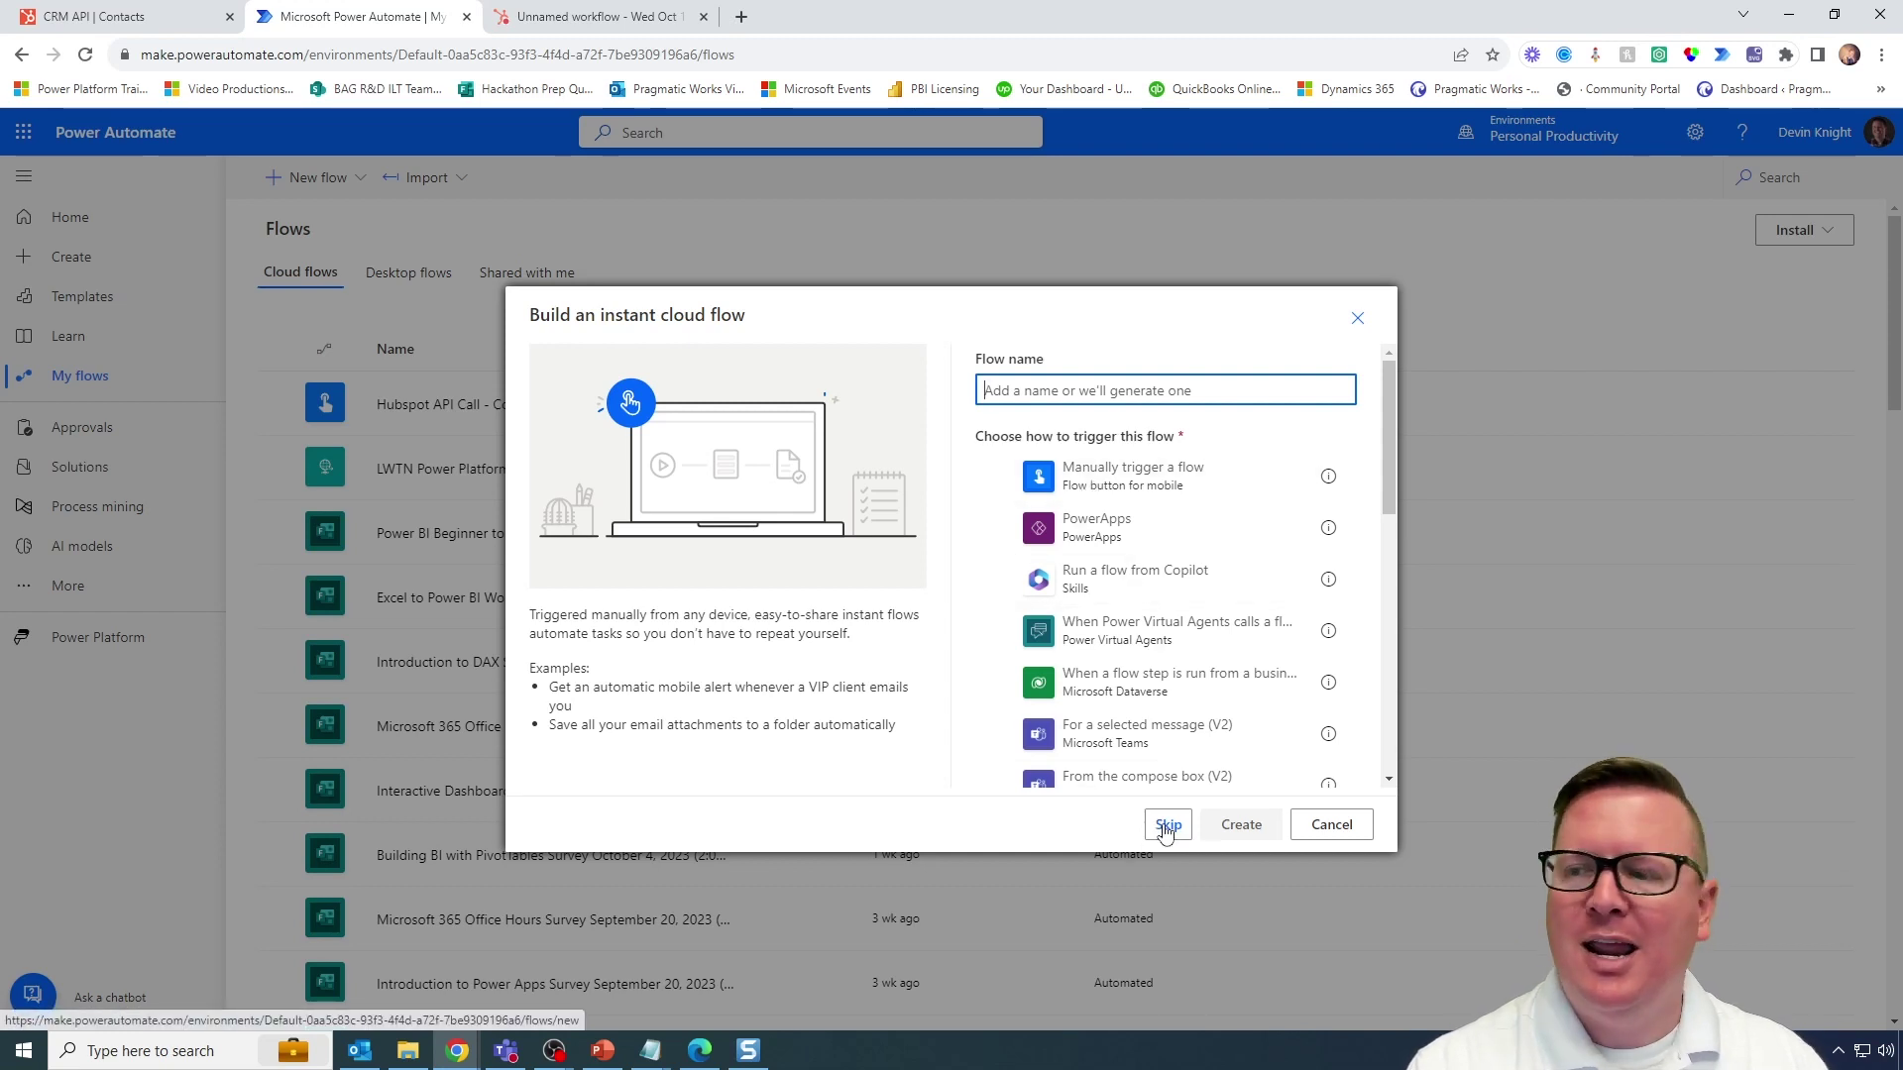
# - Skip setup for a blank flow and search triggers for 'when a http request is re'
pyautogui.click(1168, 825)
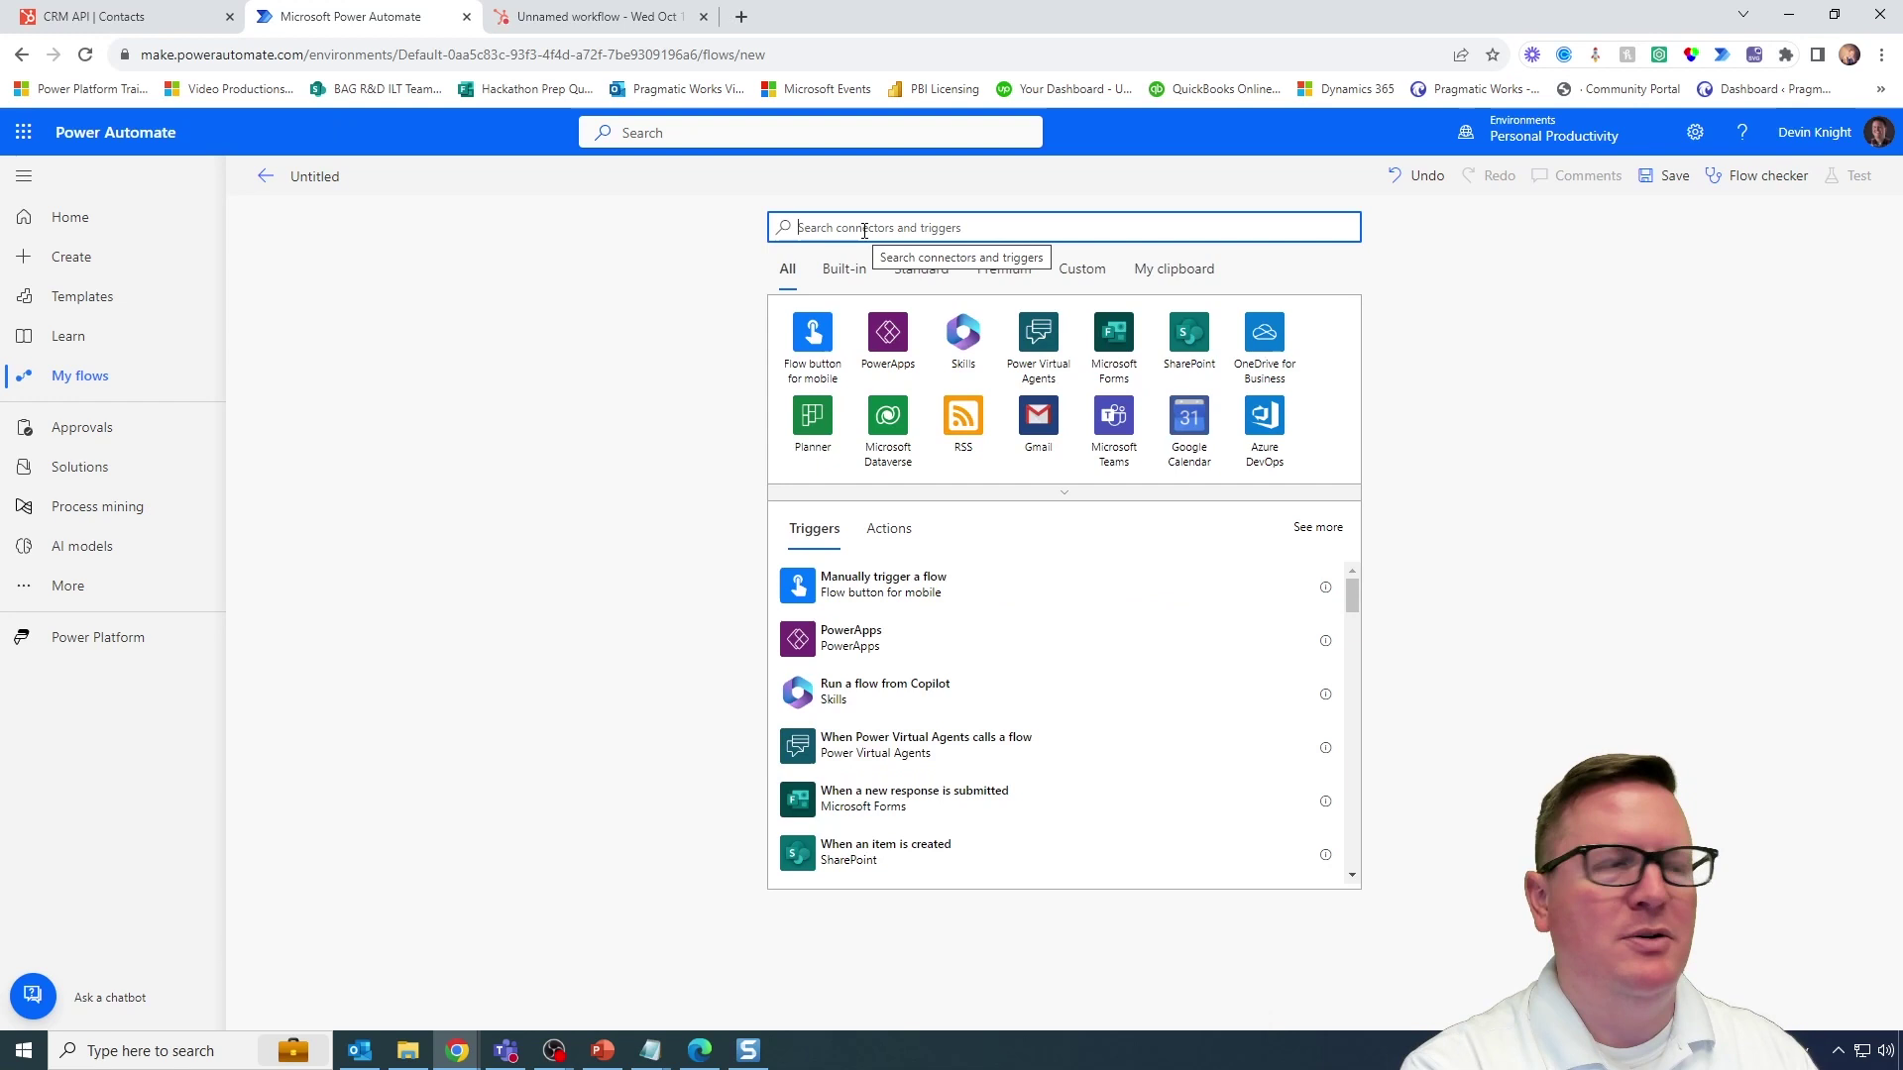
pyautogui.write('when a htt')
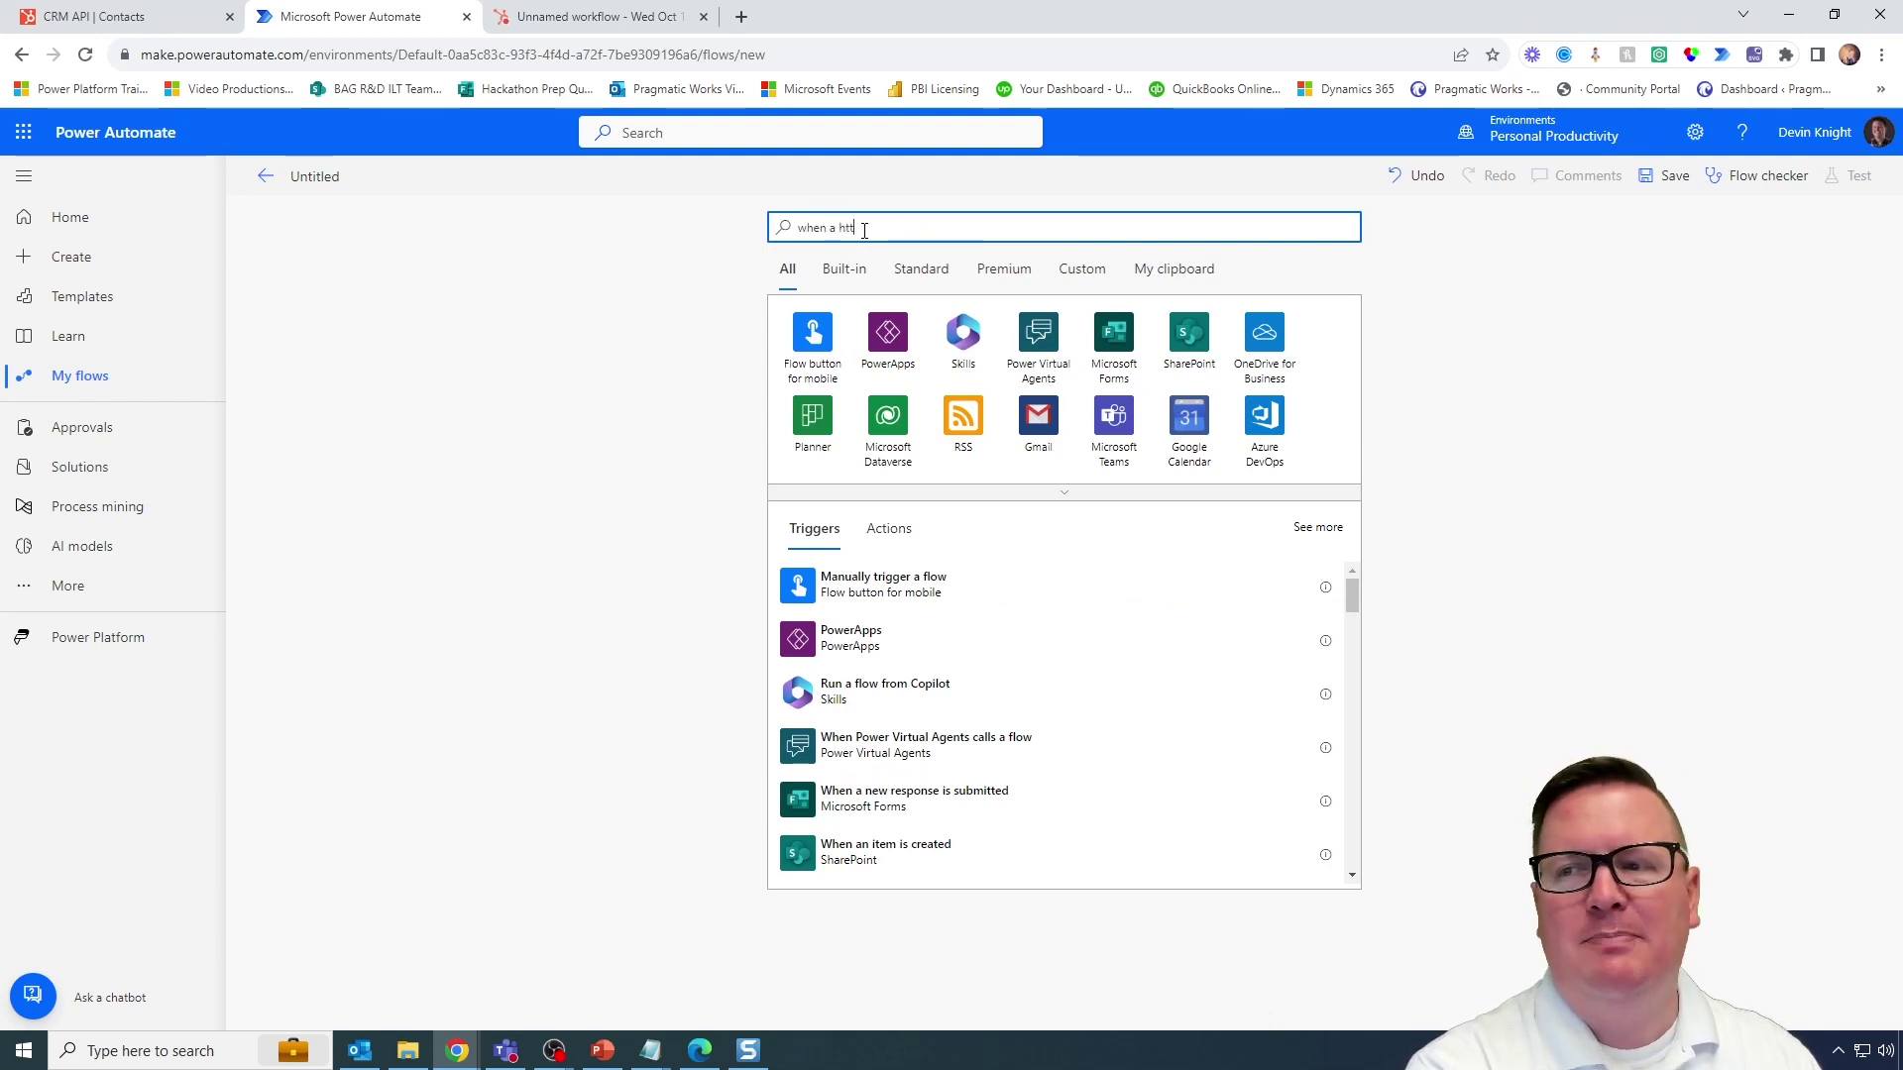
pyautogui.write('p request')
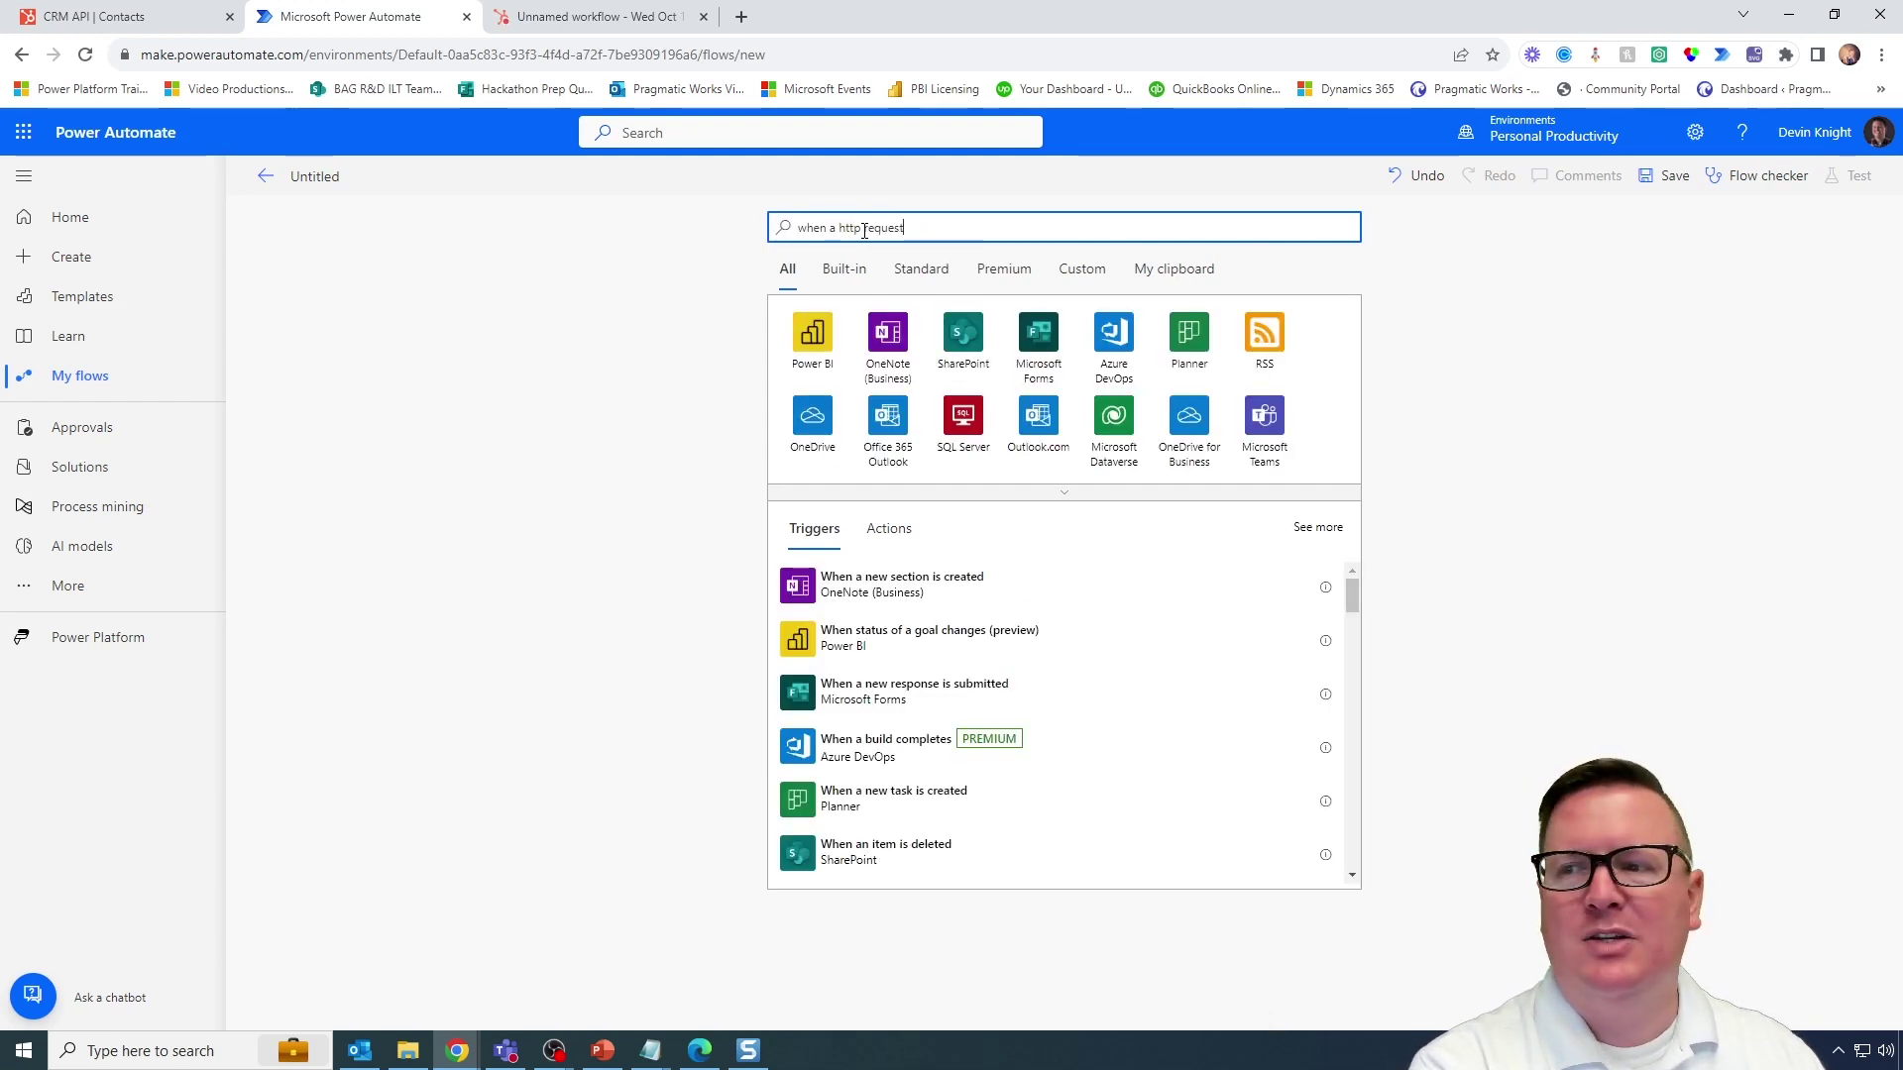
pyautogui.write(' is re')
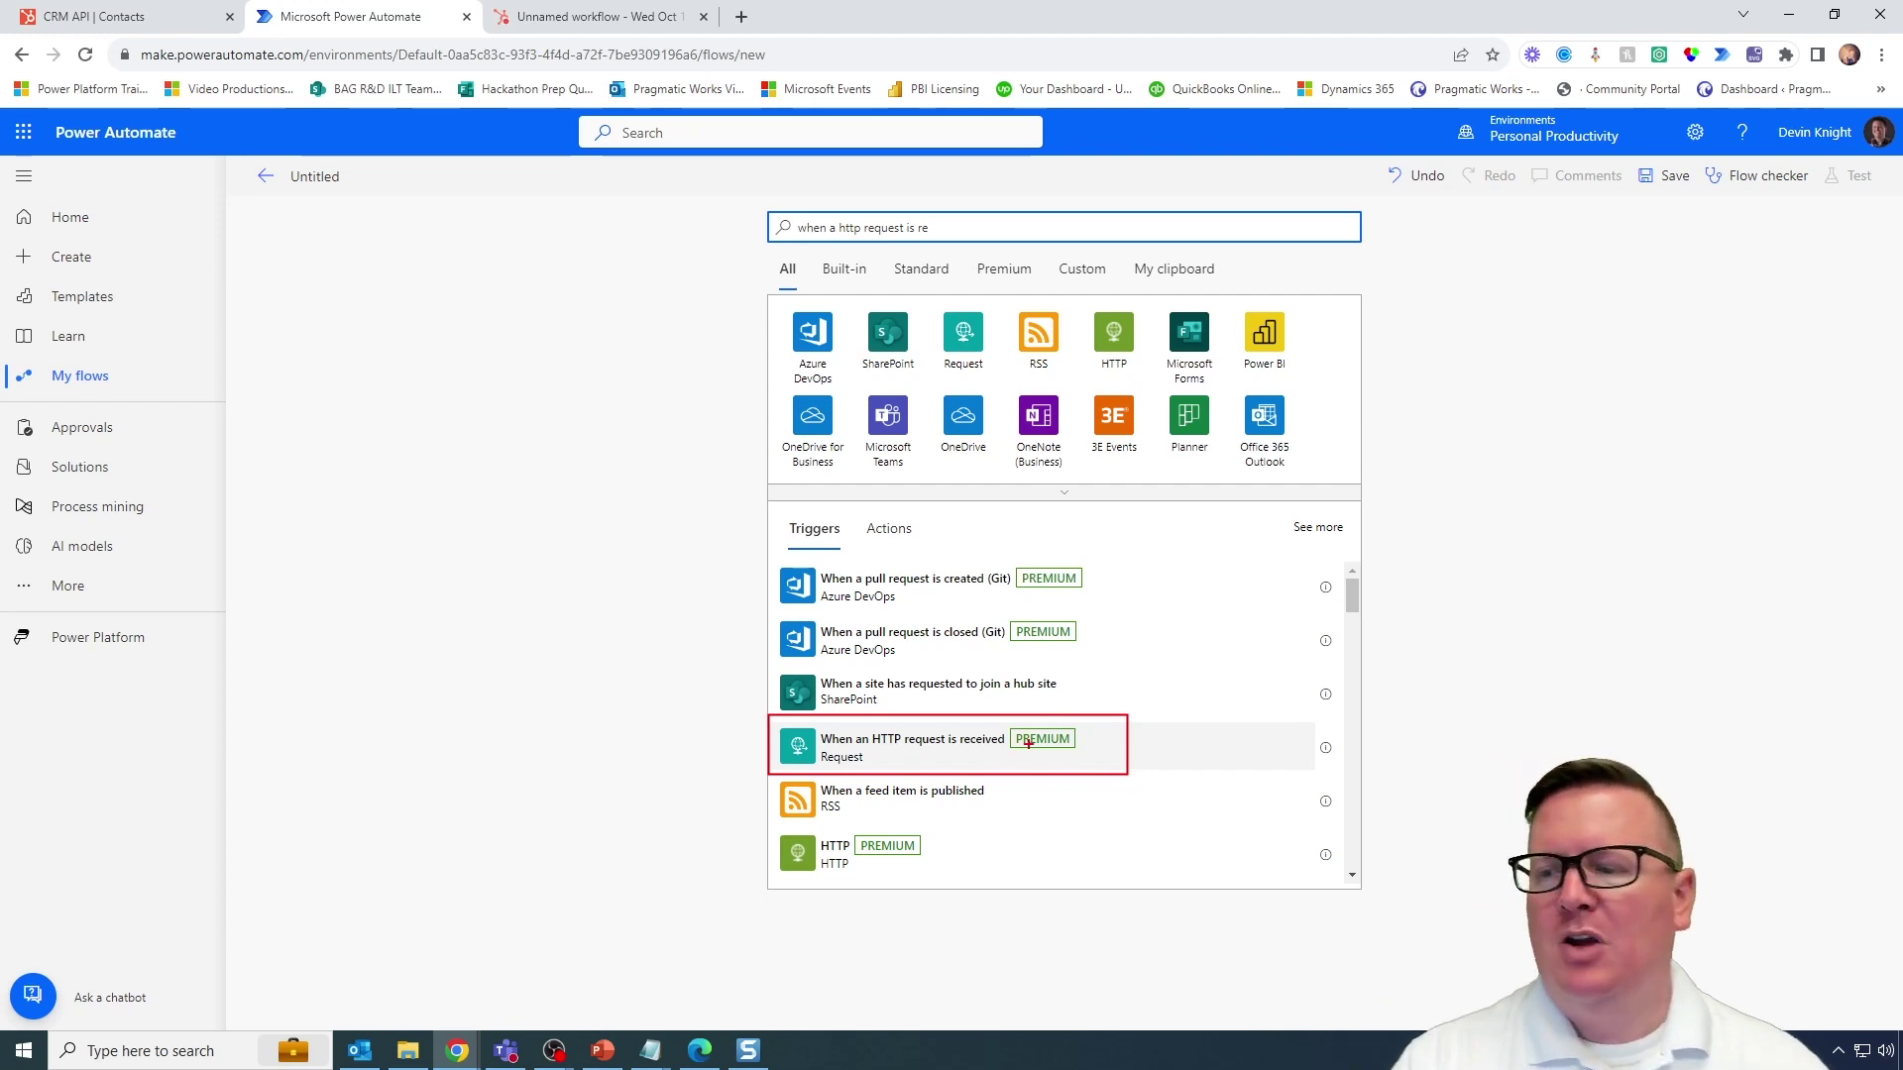
pyautogui.press('Escape')
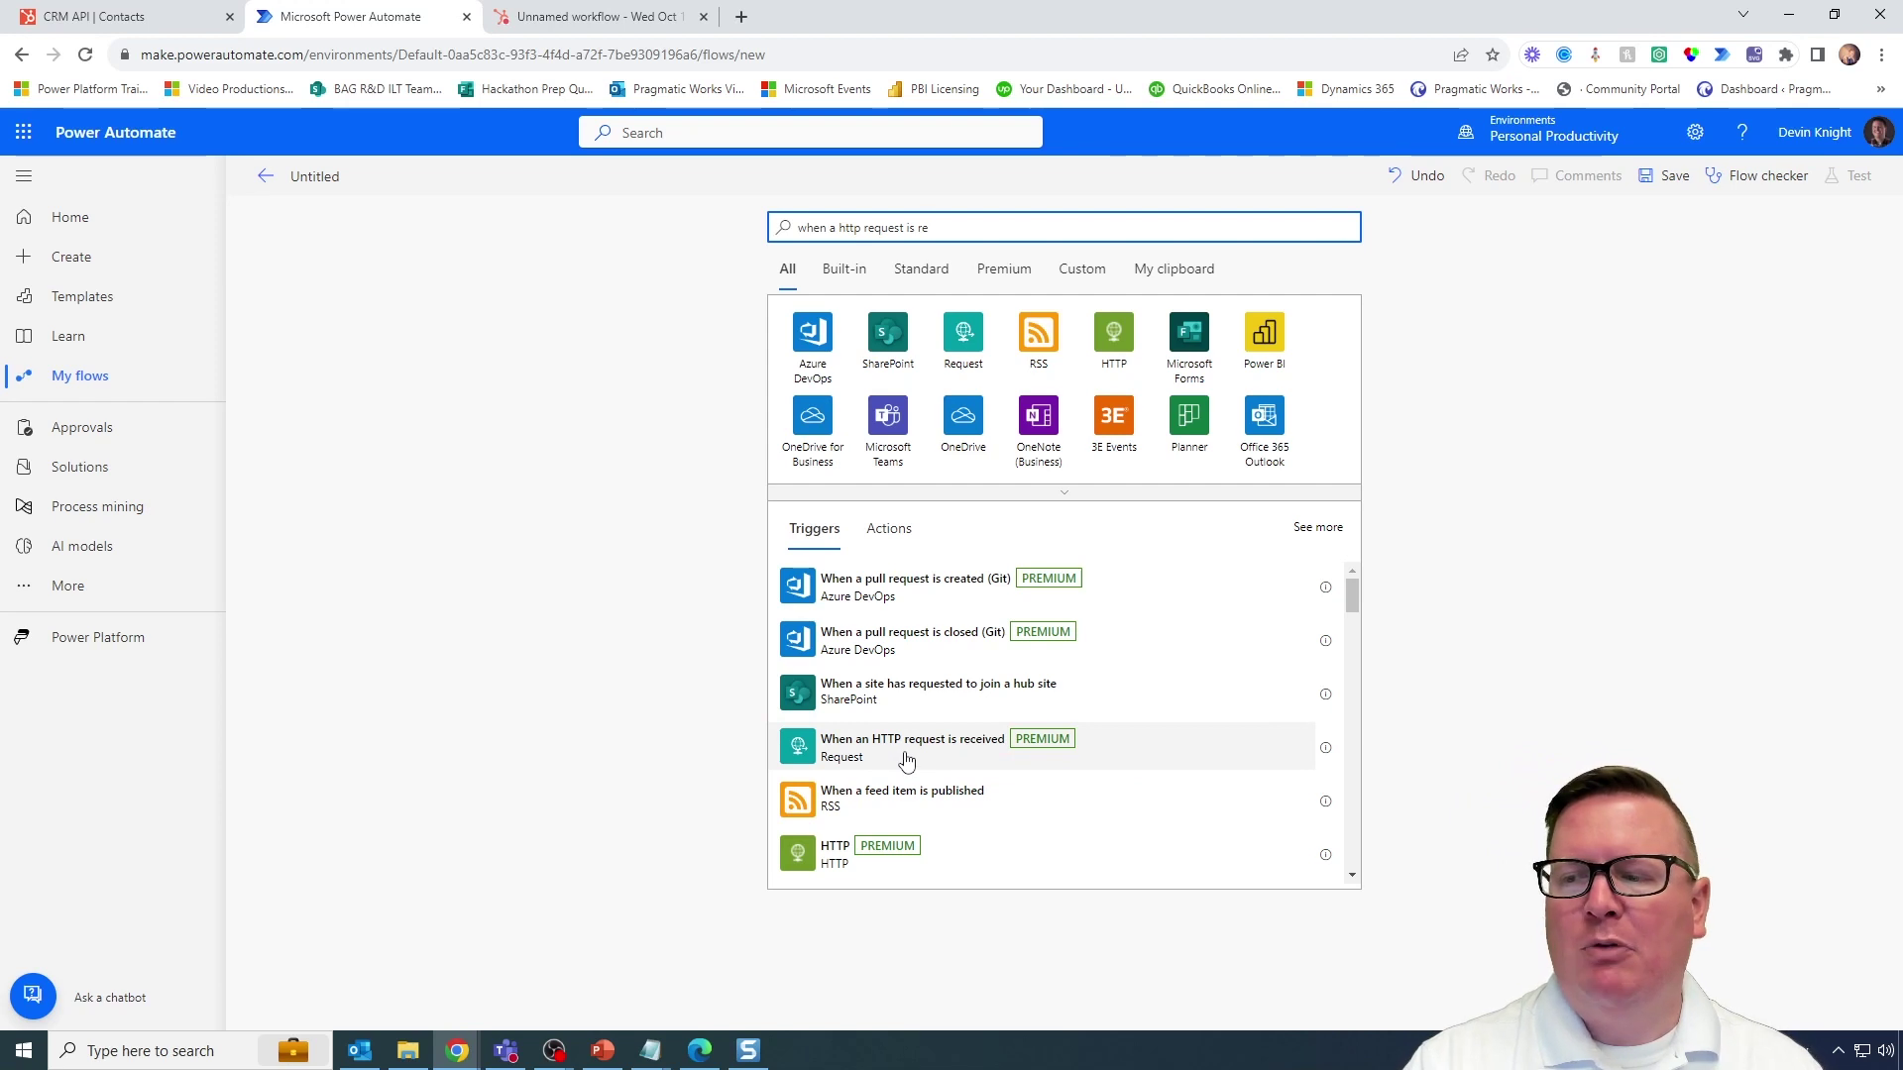
# - Add the 'When a HTTP request is received' trigger and let anyone trigger the flow
pyautogui.click(906, 760)
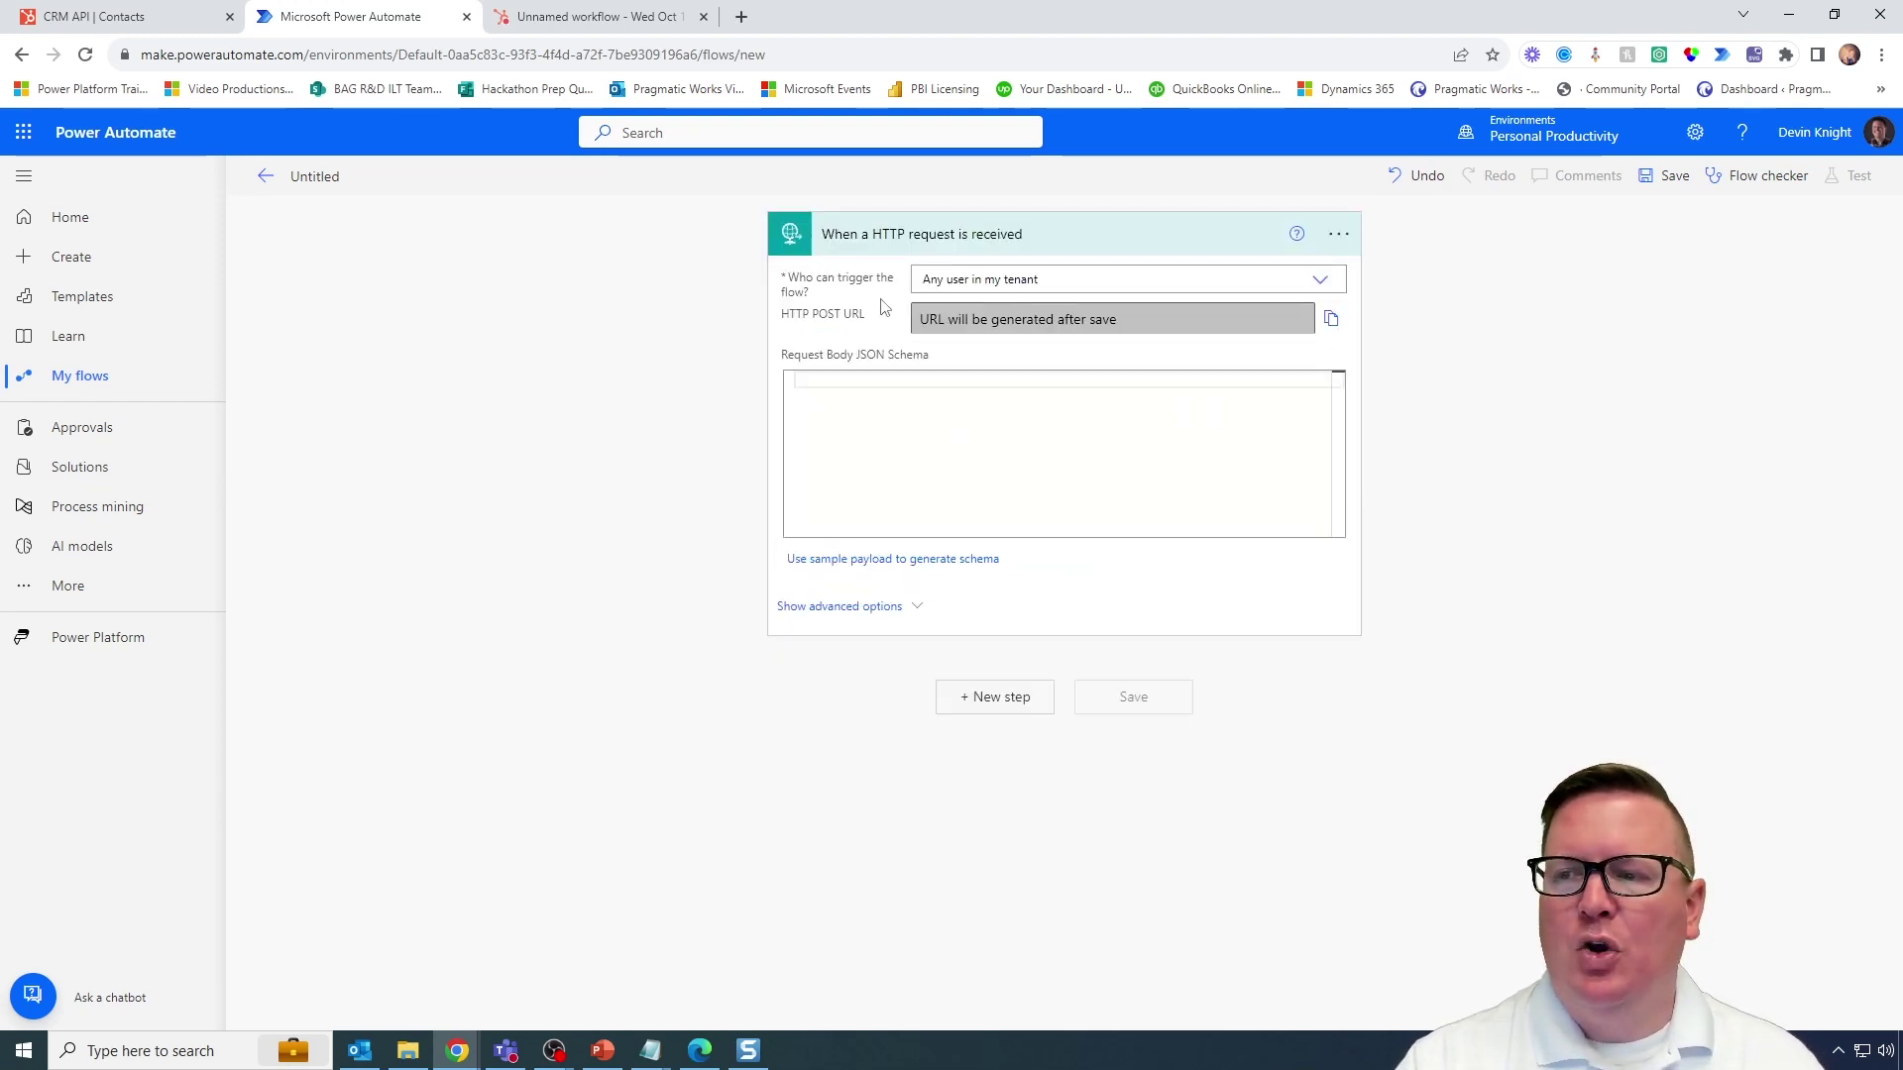
pyautogui.click(1319, 281)
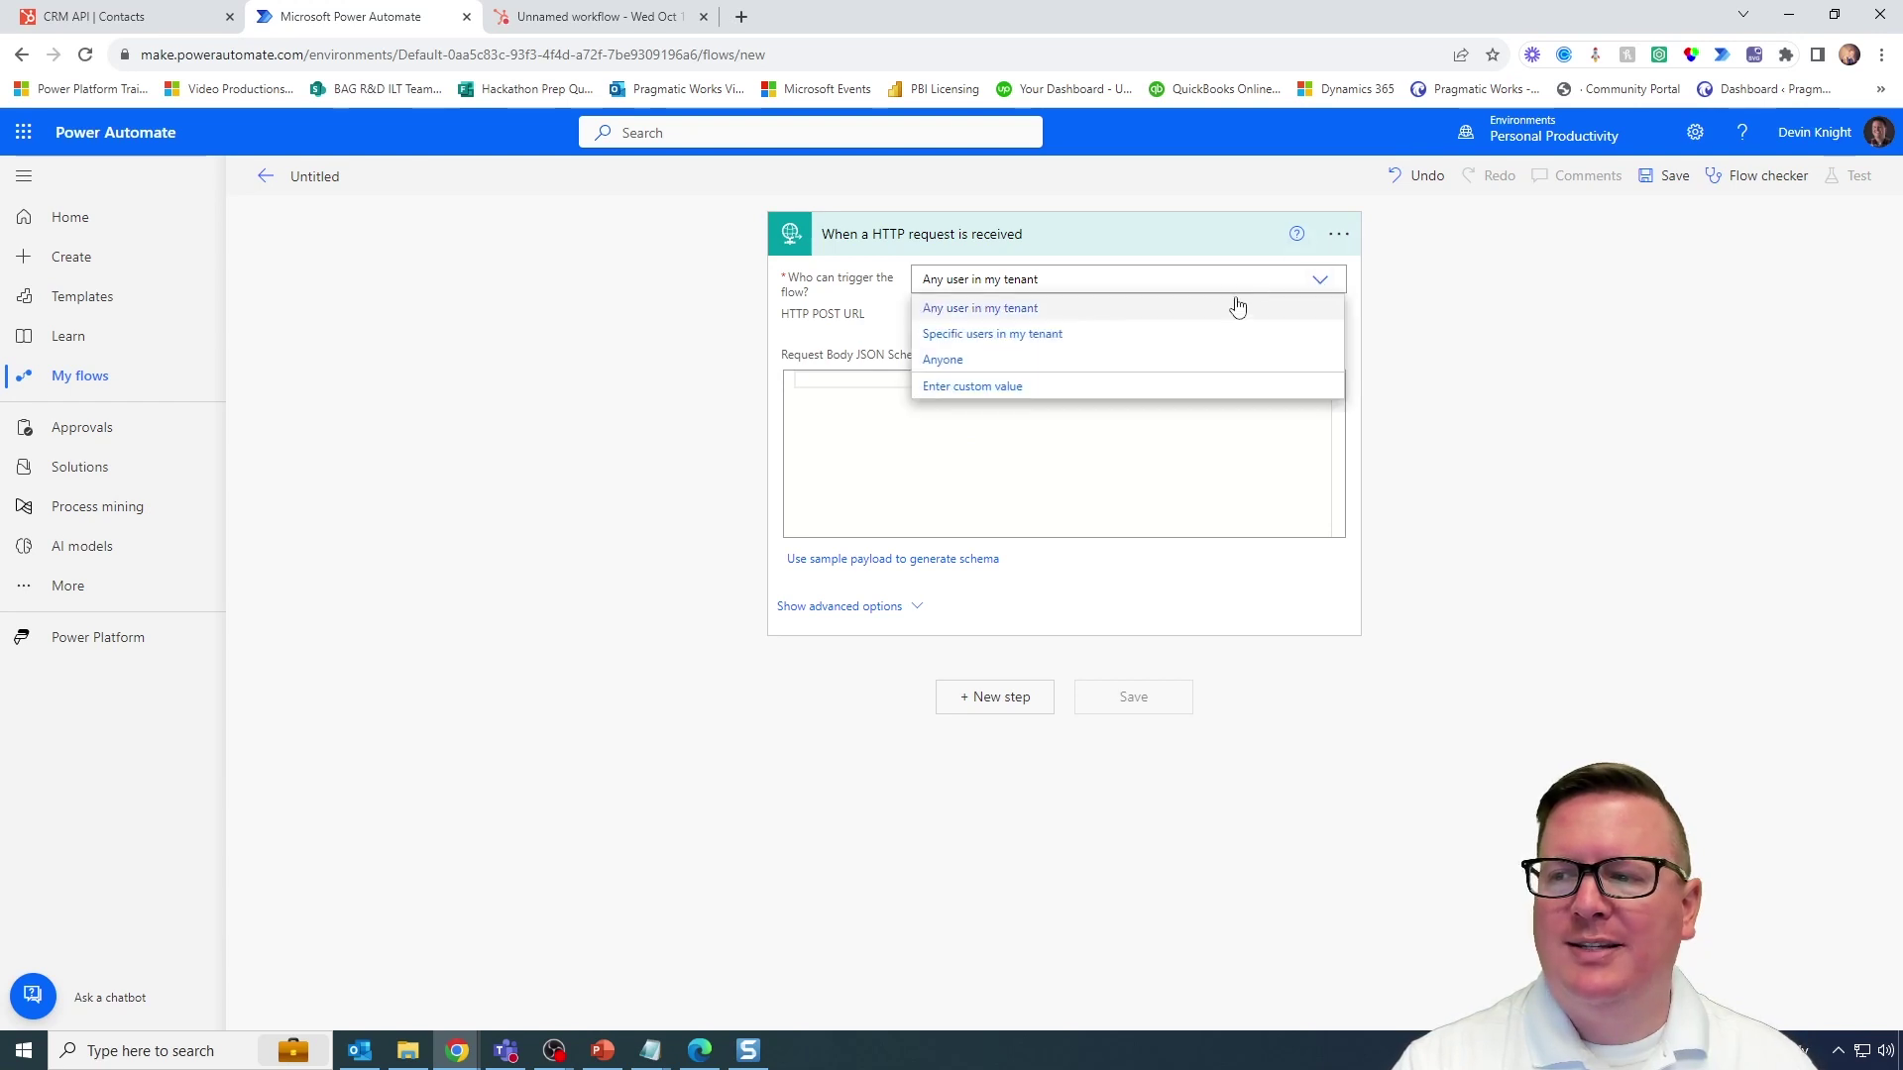
pyautogui.click(945, 359)
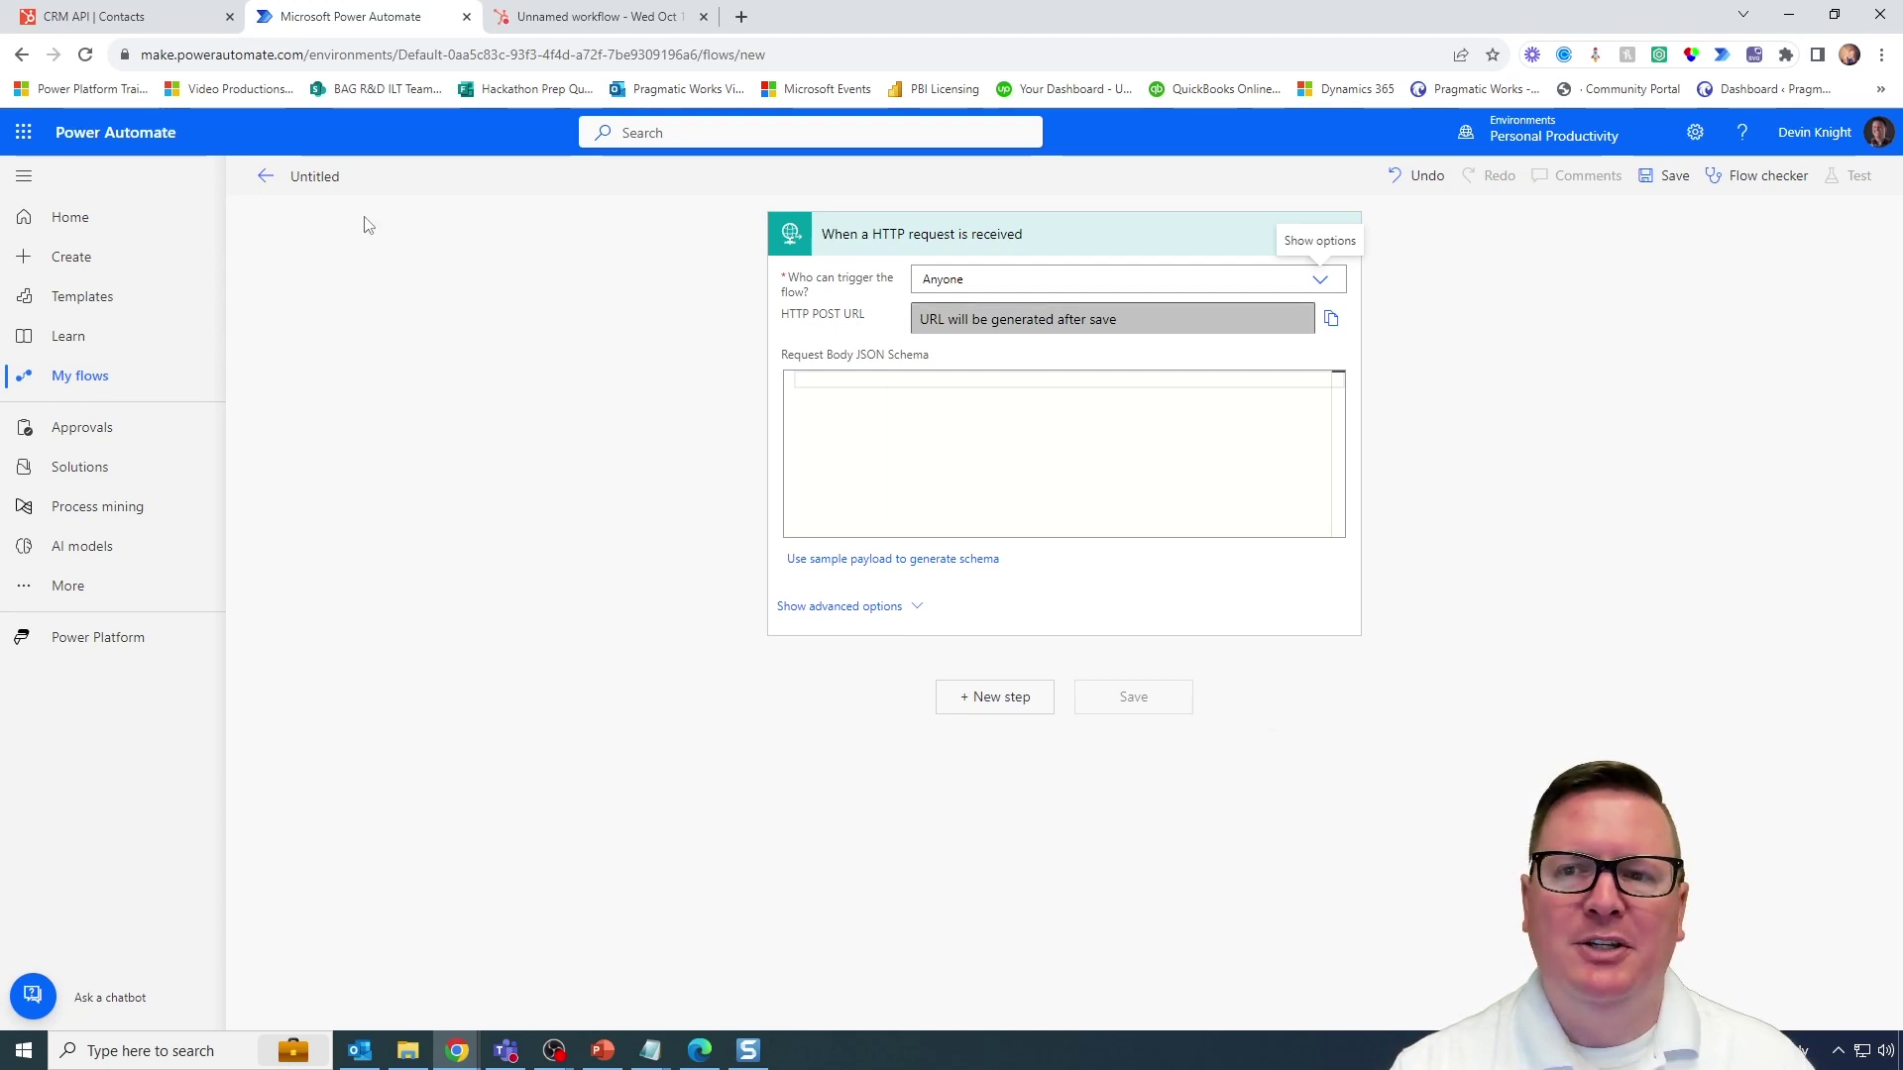
# - Rename the flow to 'Hubspot Workflow Action' and try to save it
pyautogui.click(319, 179)
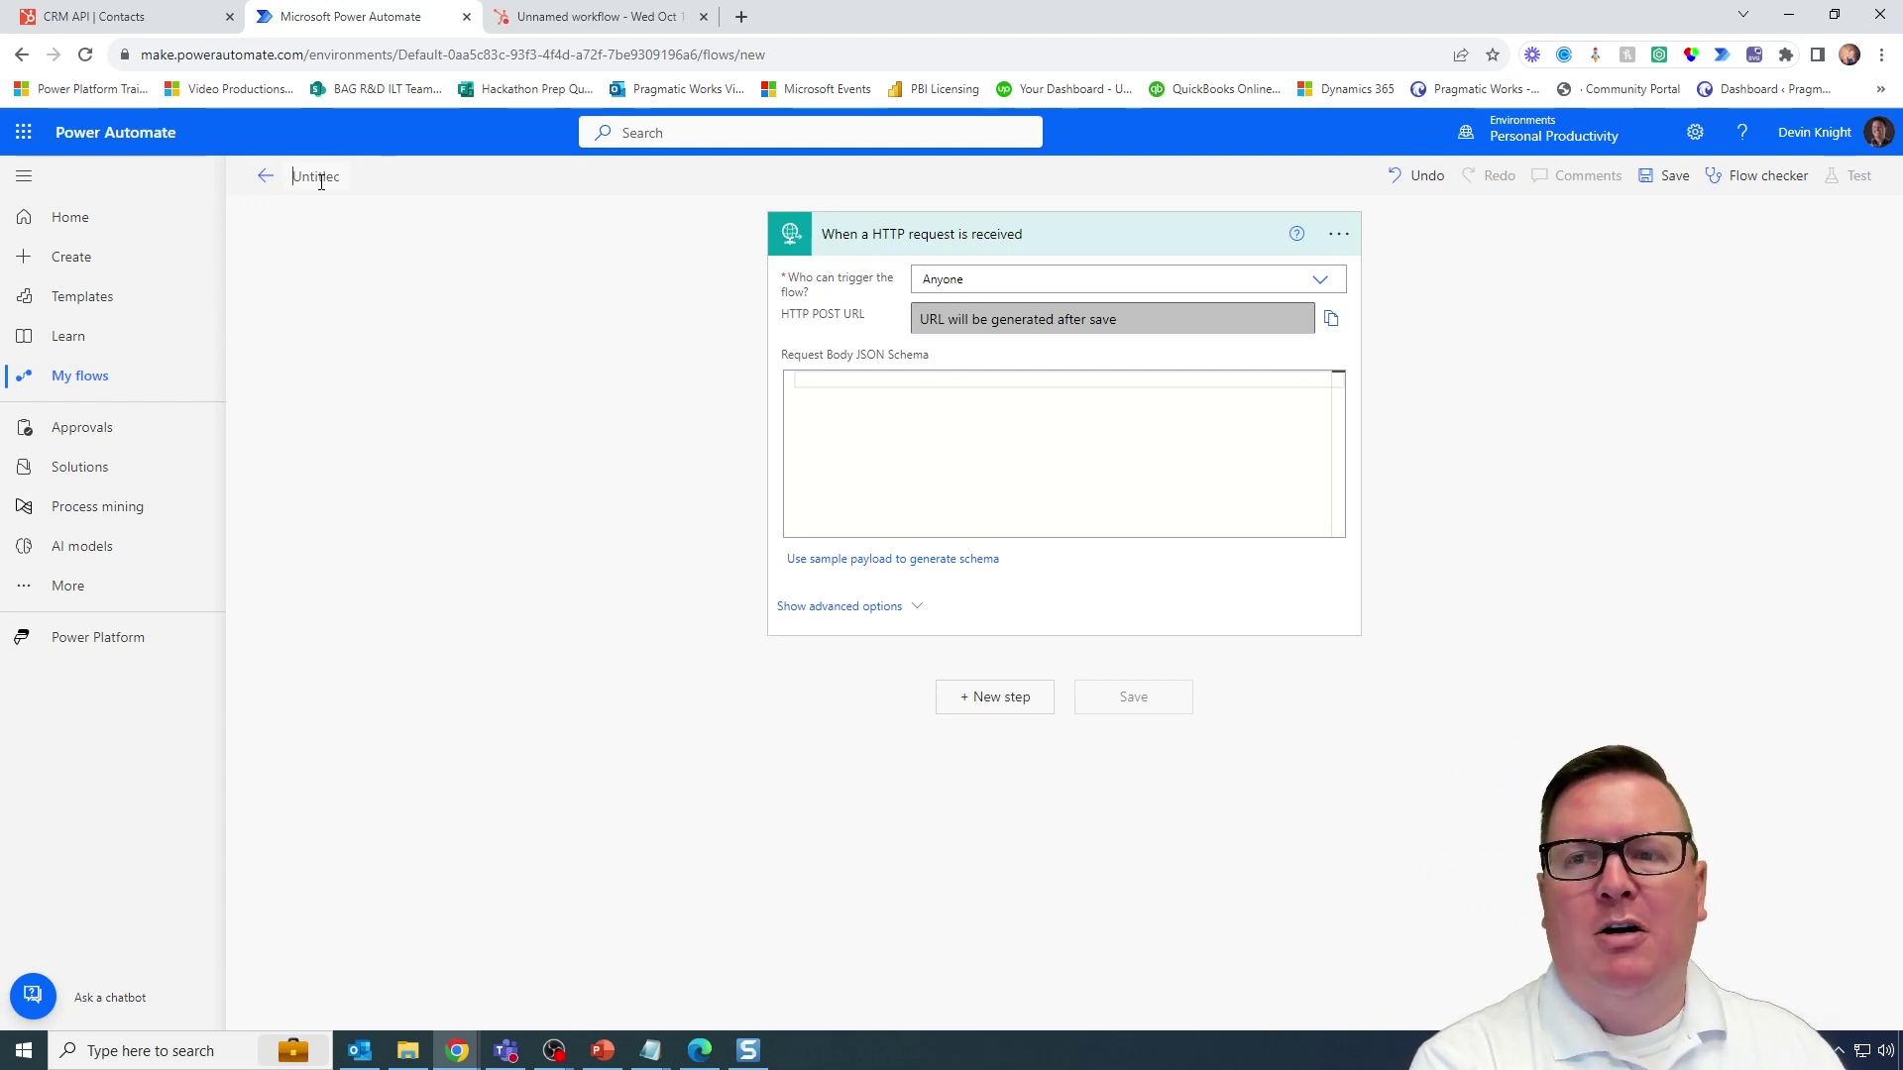
pyautogui.write('Hubspot')
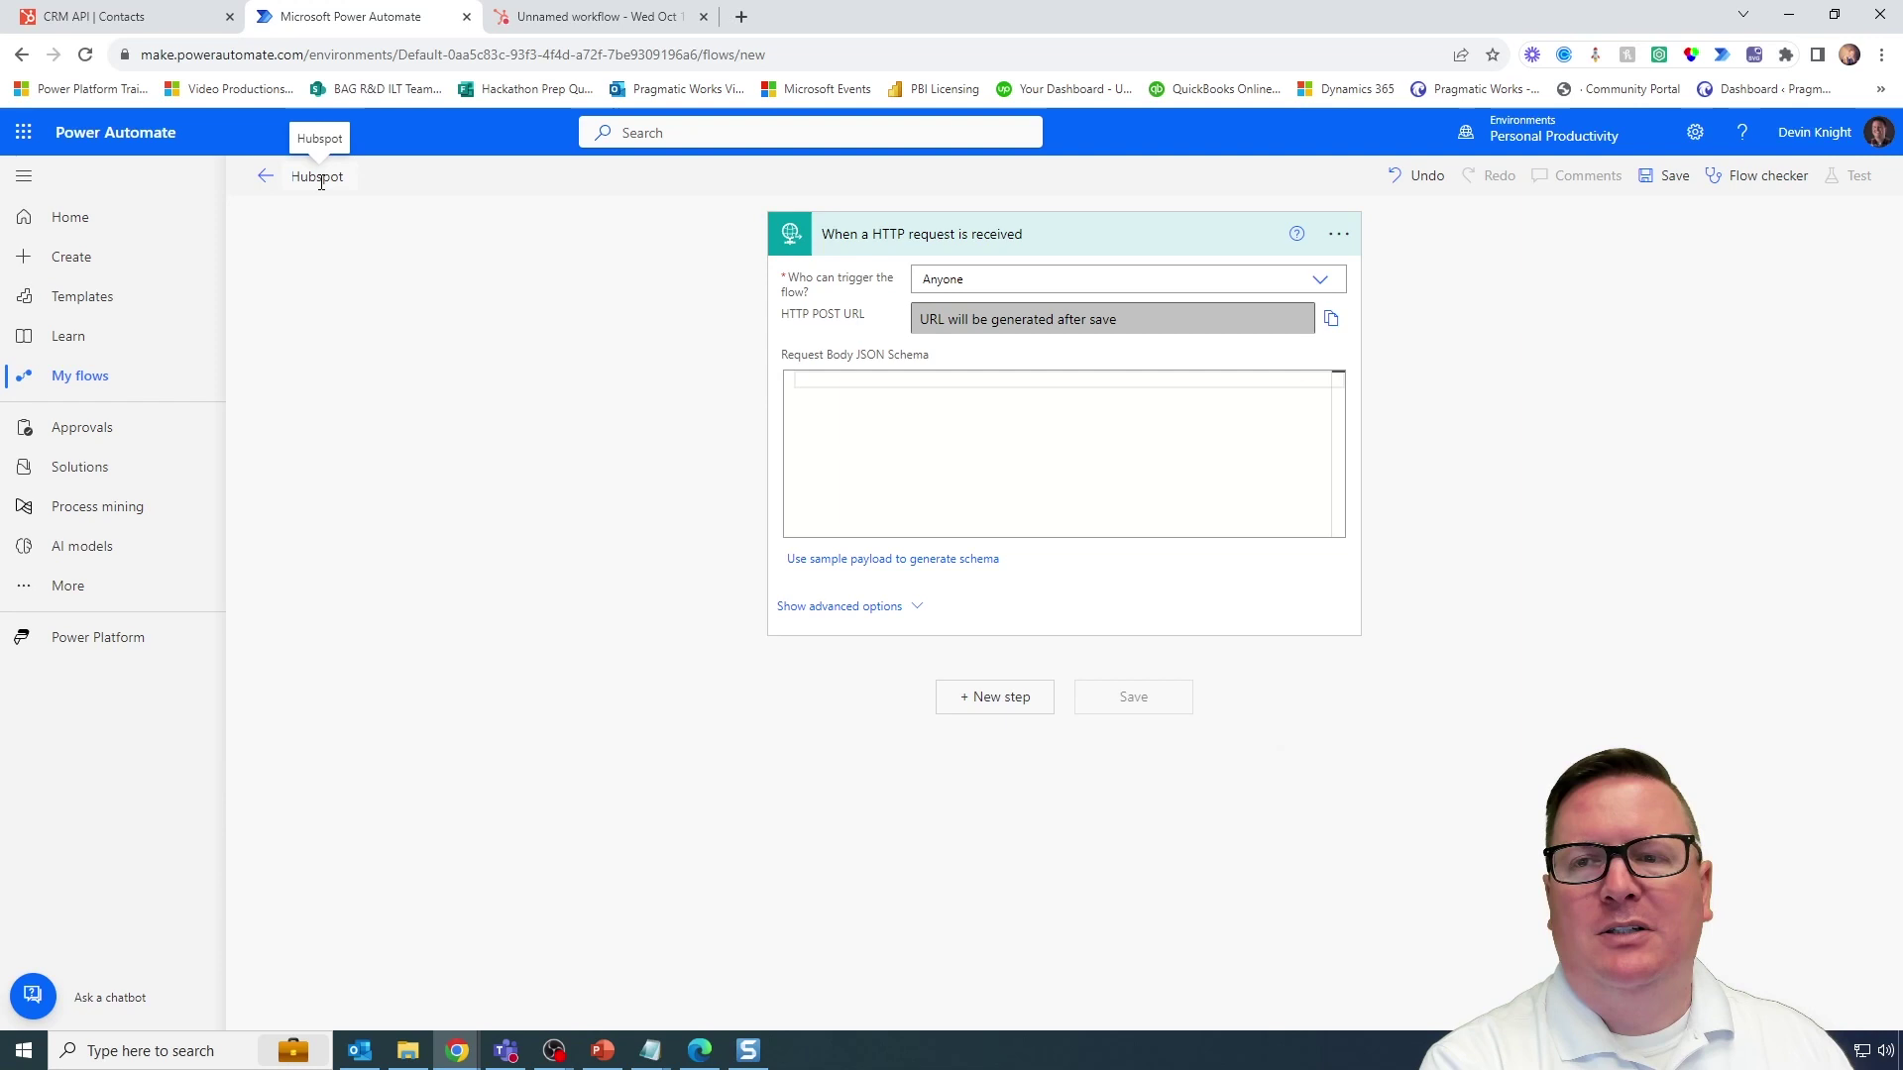
pyautogui.write(' Trigger')
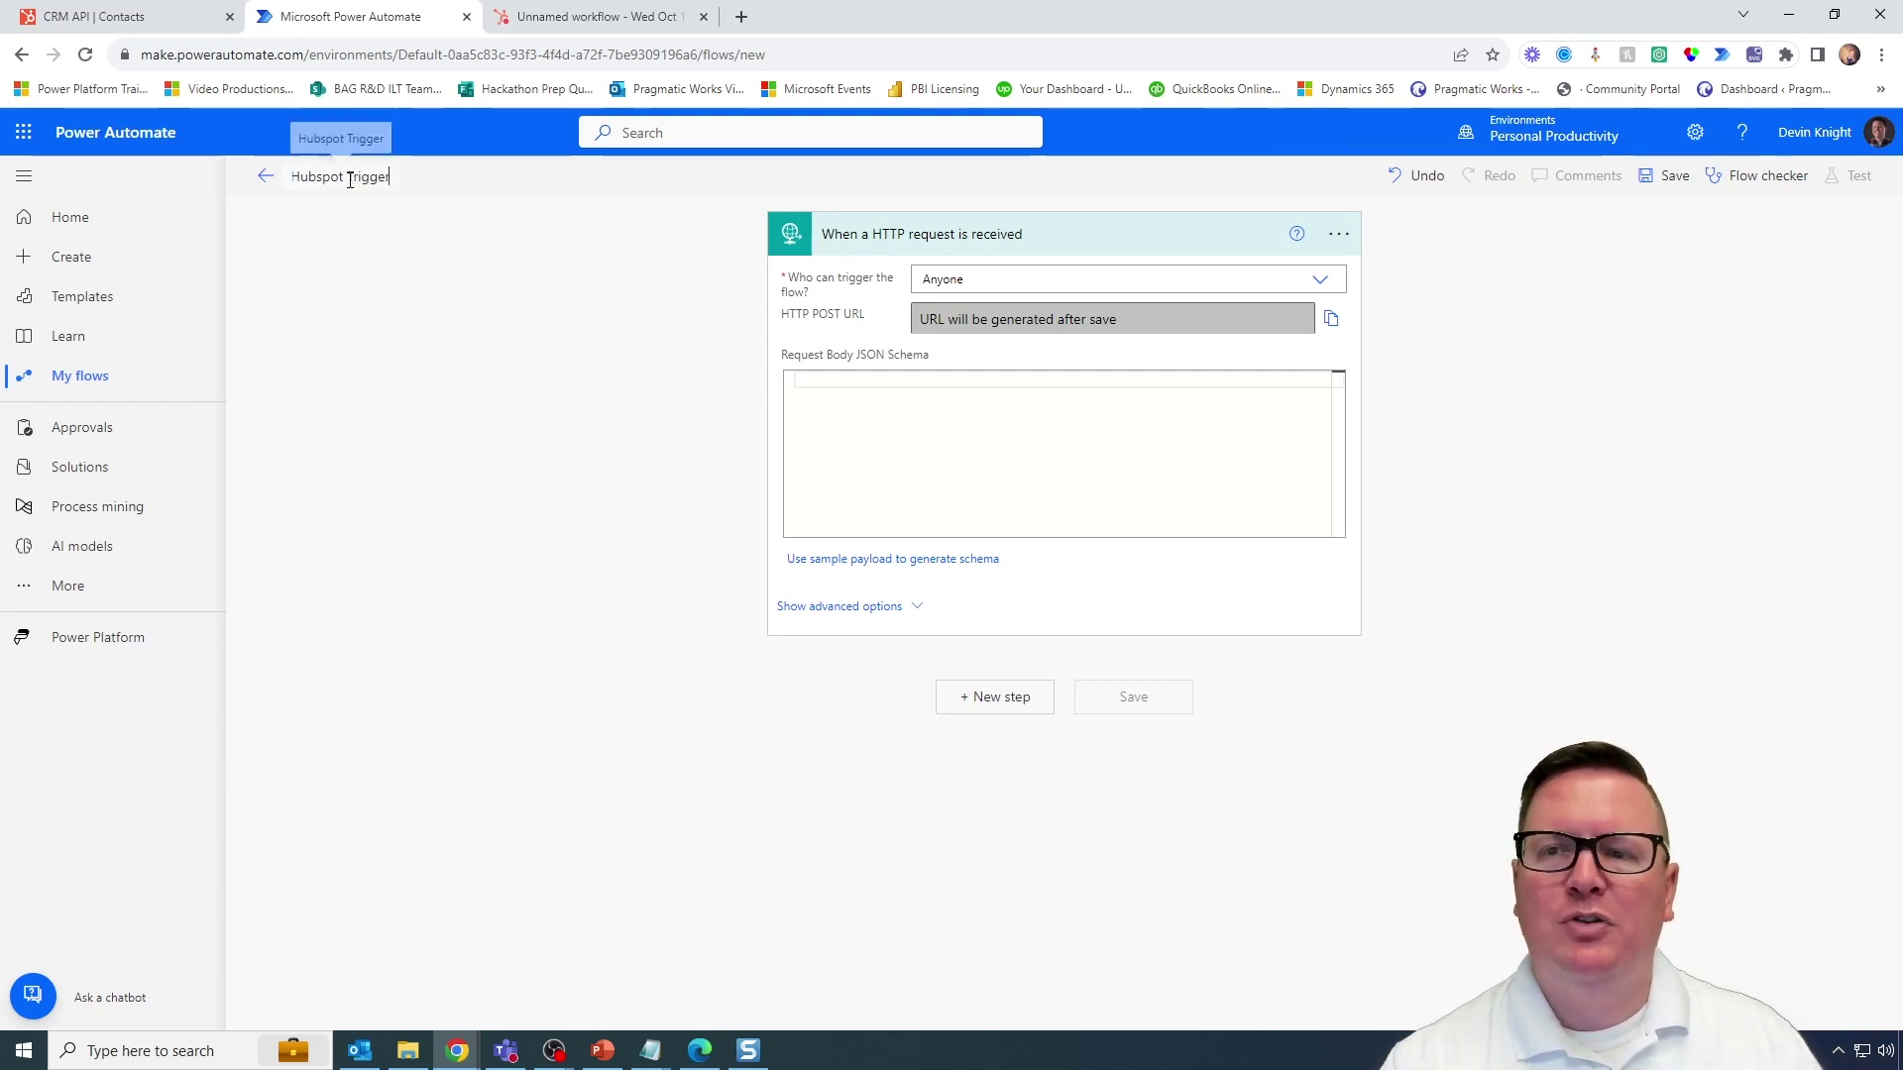
pyautogui.click(349, 179)
pyautogui.write('Work')
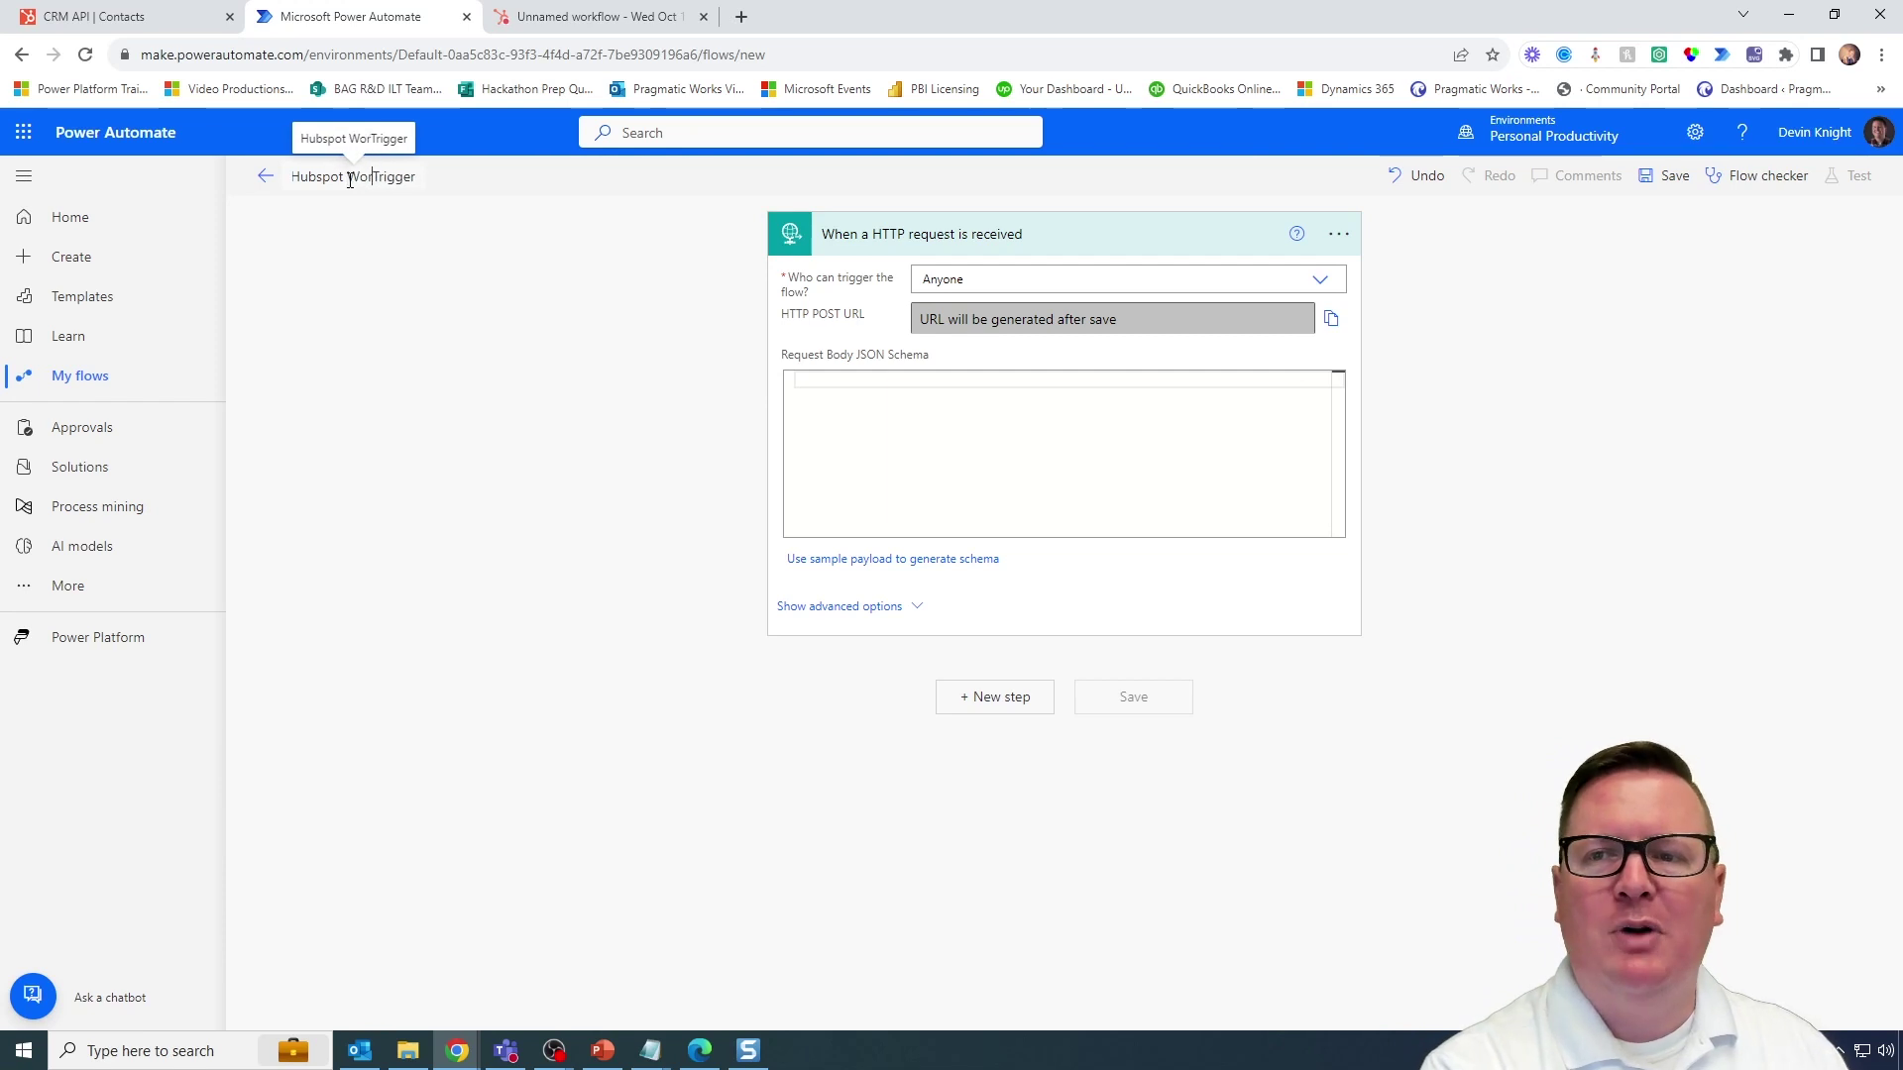
pyautogui.write('flow Action')
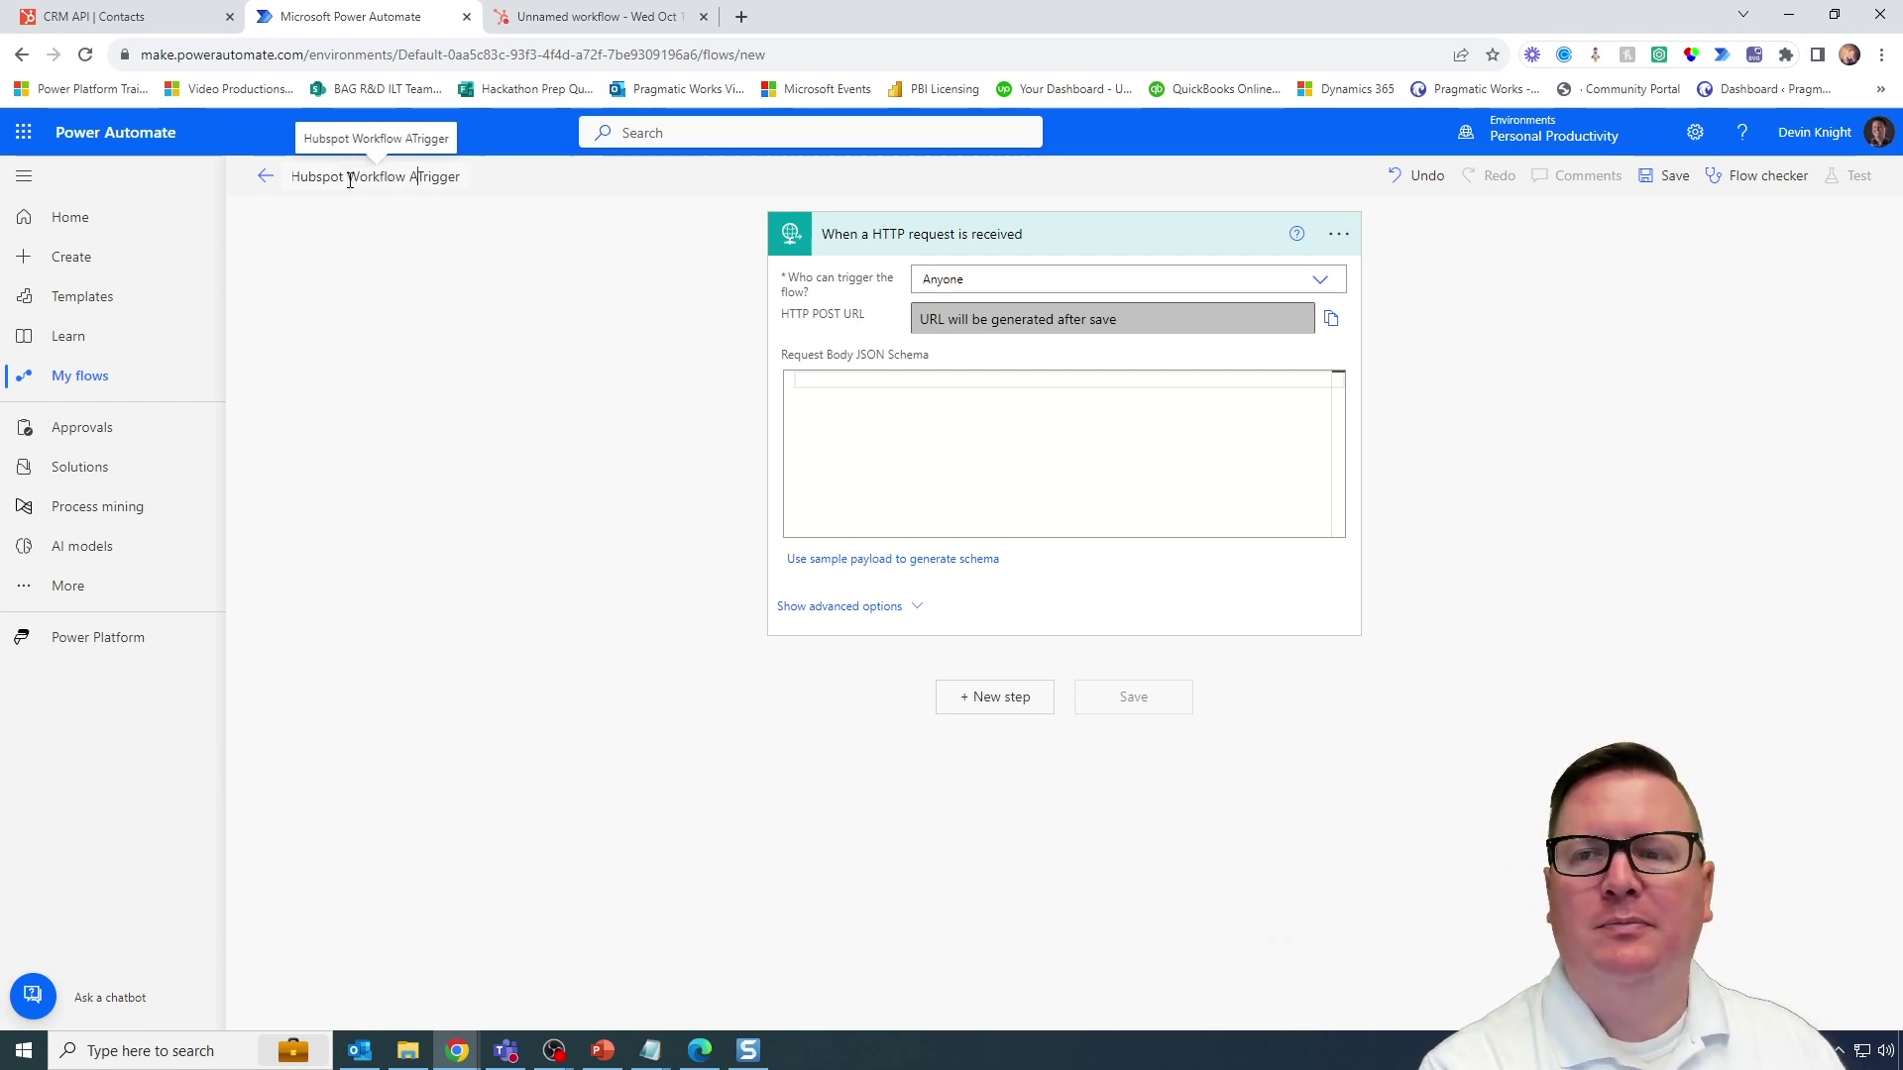
pyautogui.hotkey('shift', 'End')
pyautogui.press('Delete')
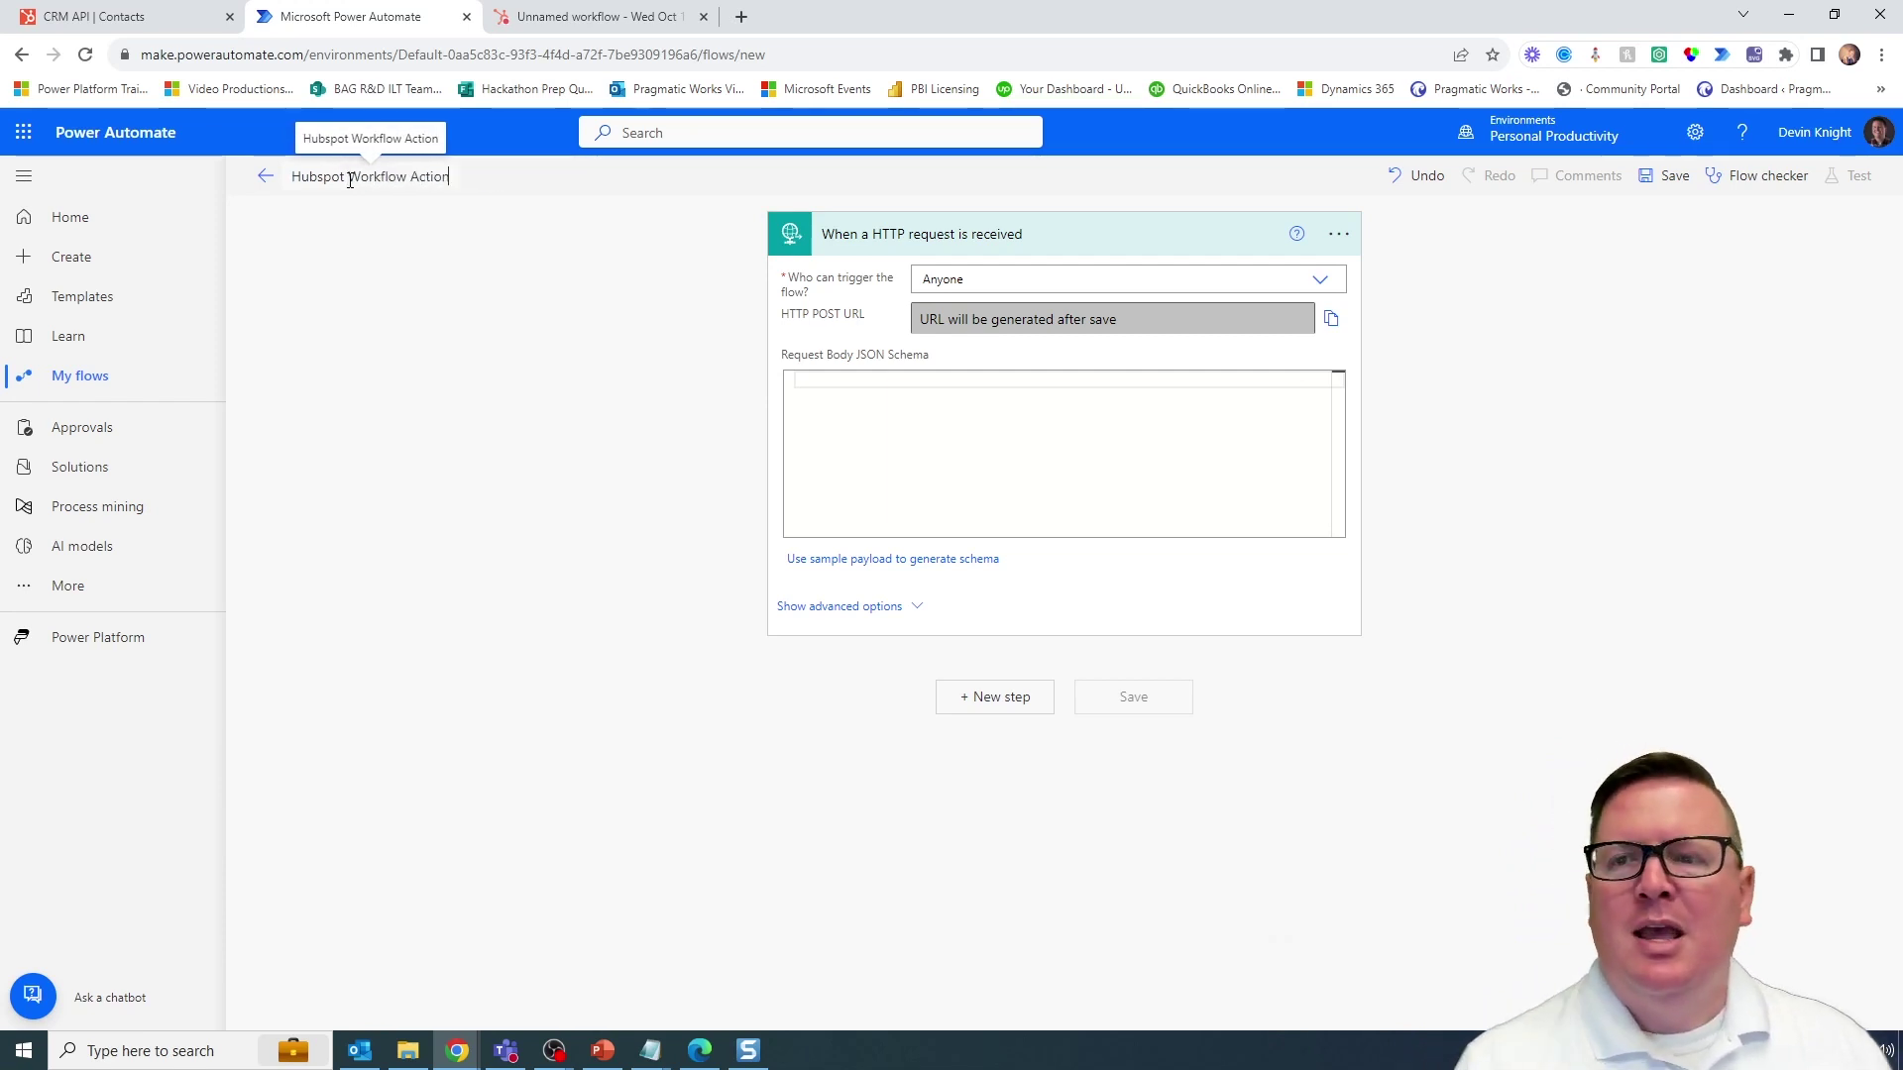
pyautogui.click(1674, 178)
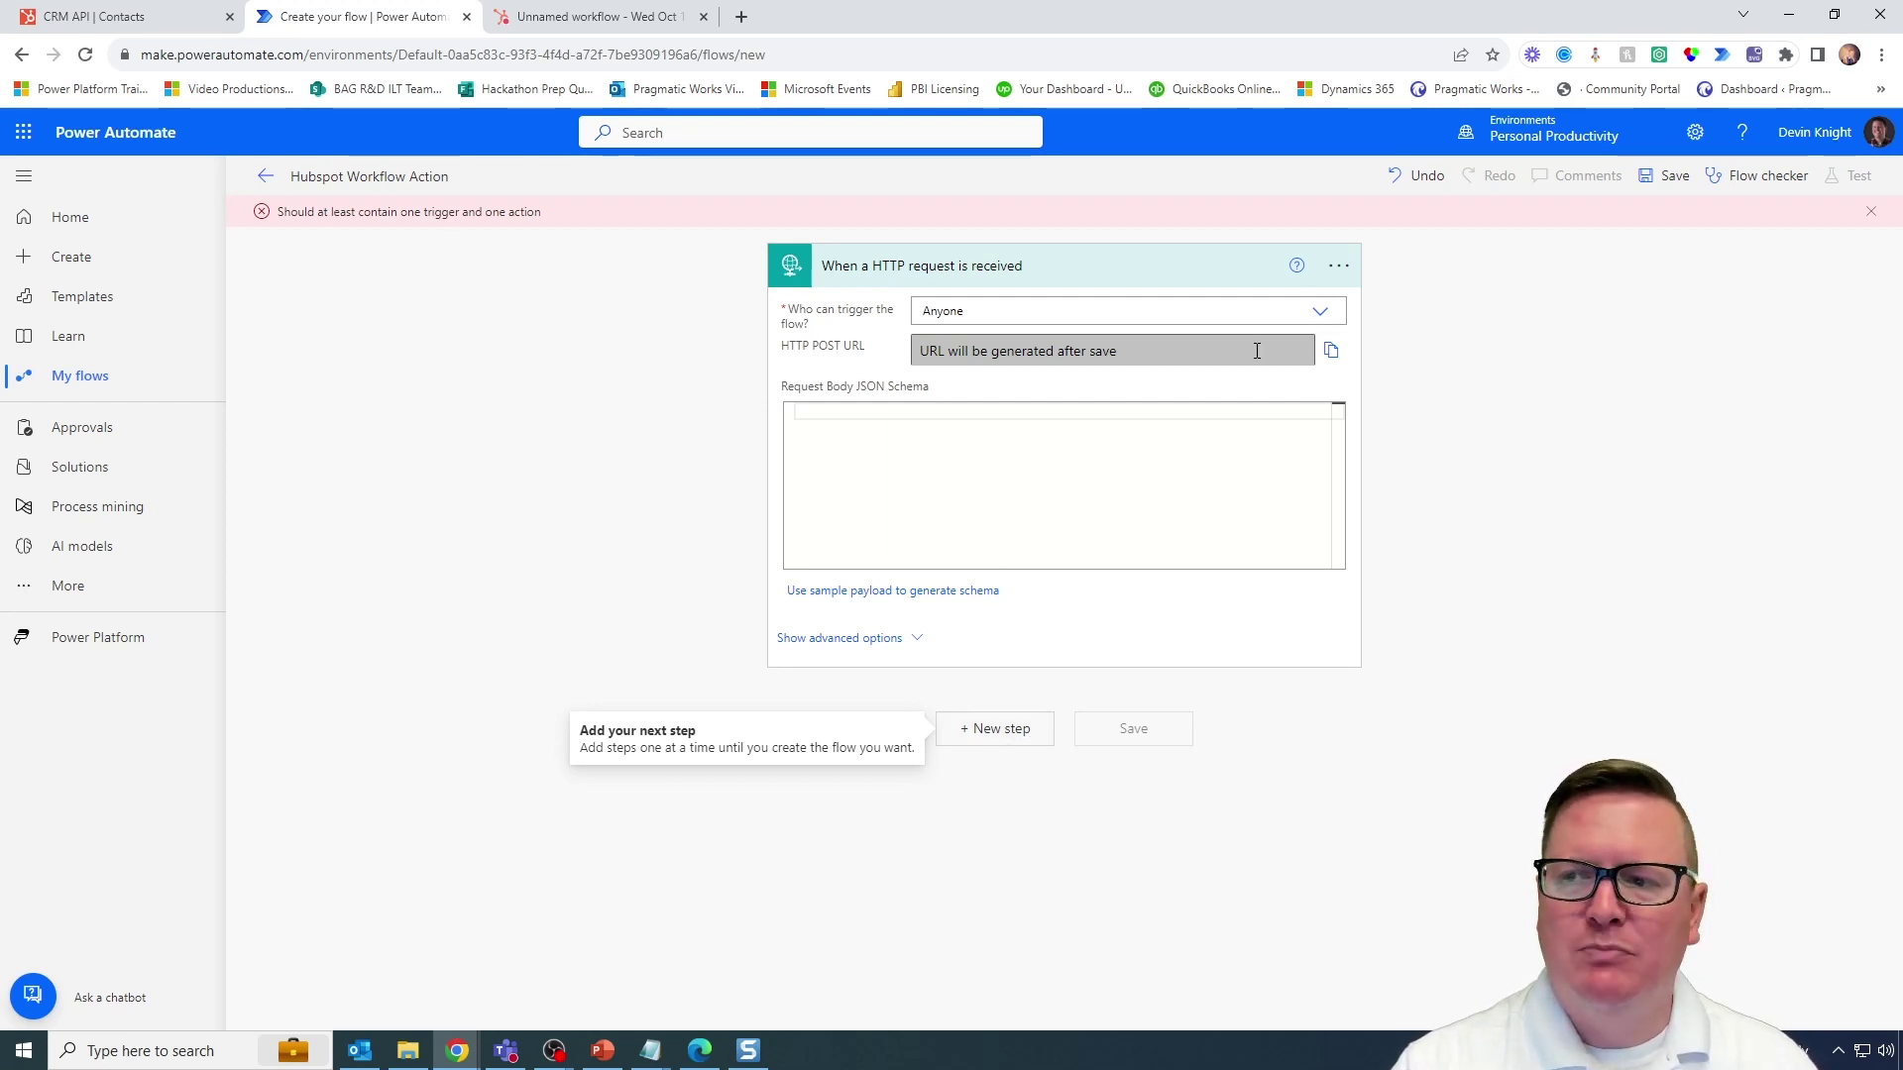
# - Add a Compose action with input 'Testing' below the HTTP trigger and save the flow
pyautogui.click(1003, 727)
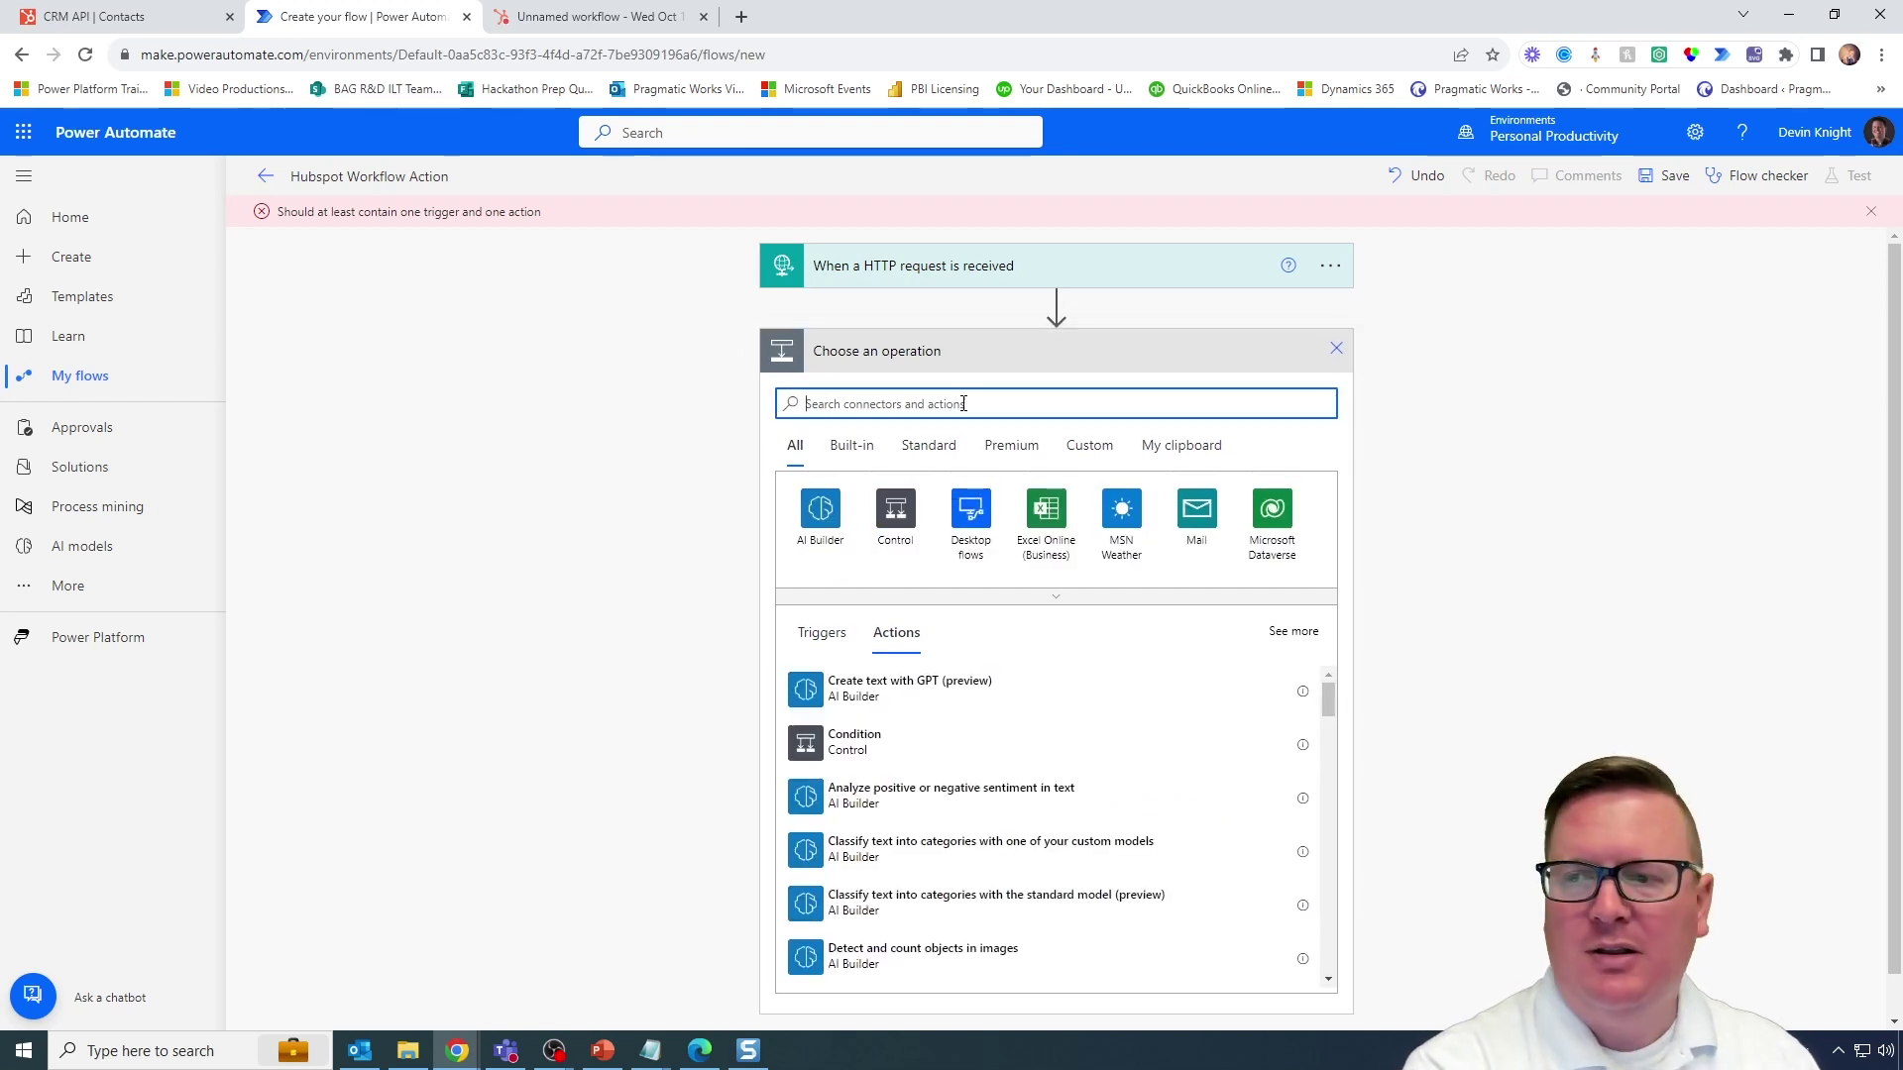
pyautogui.write('compose')
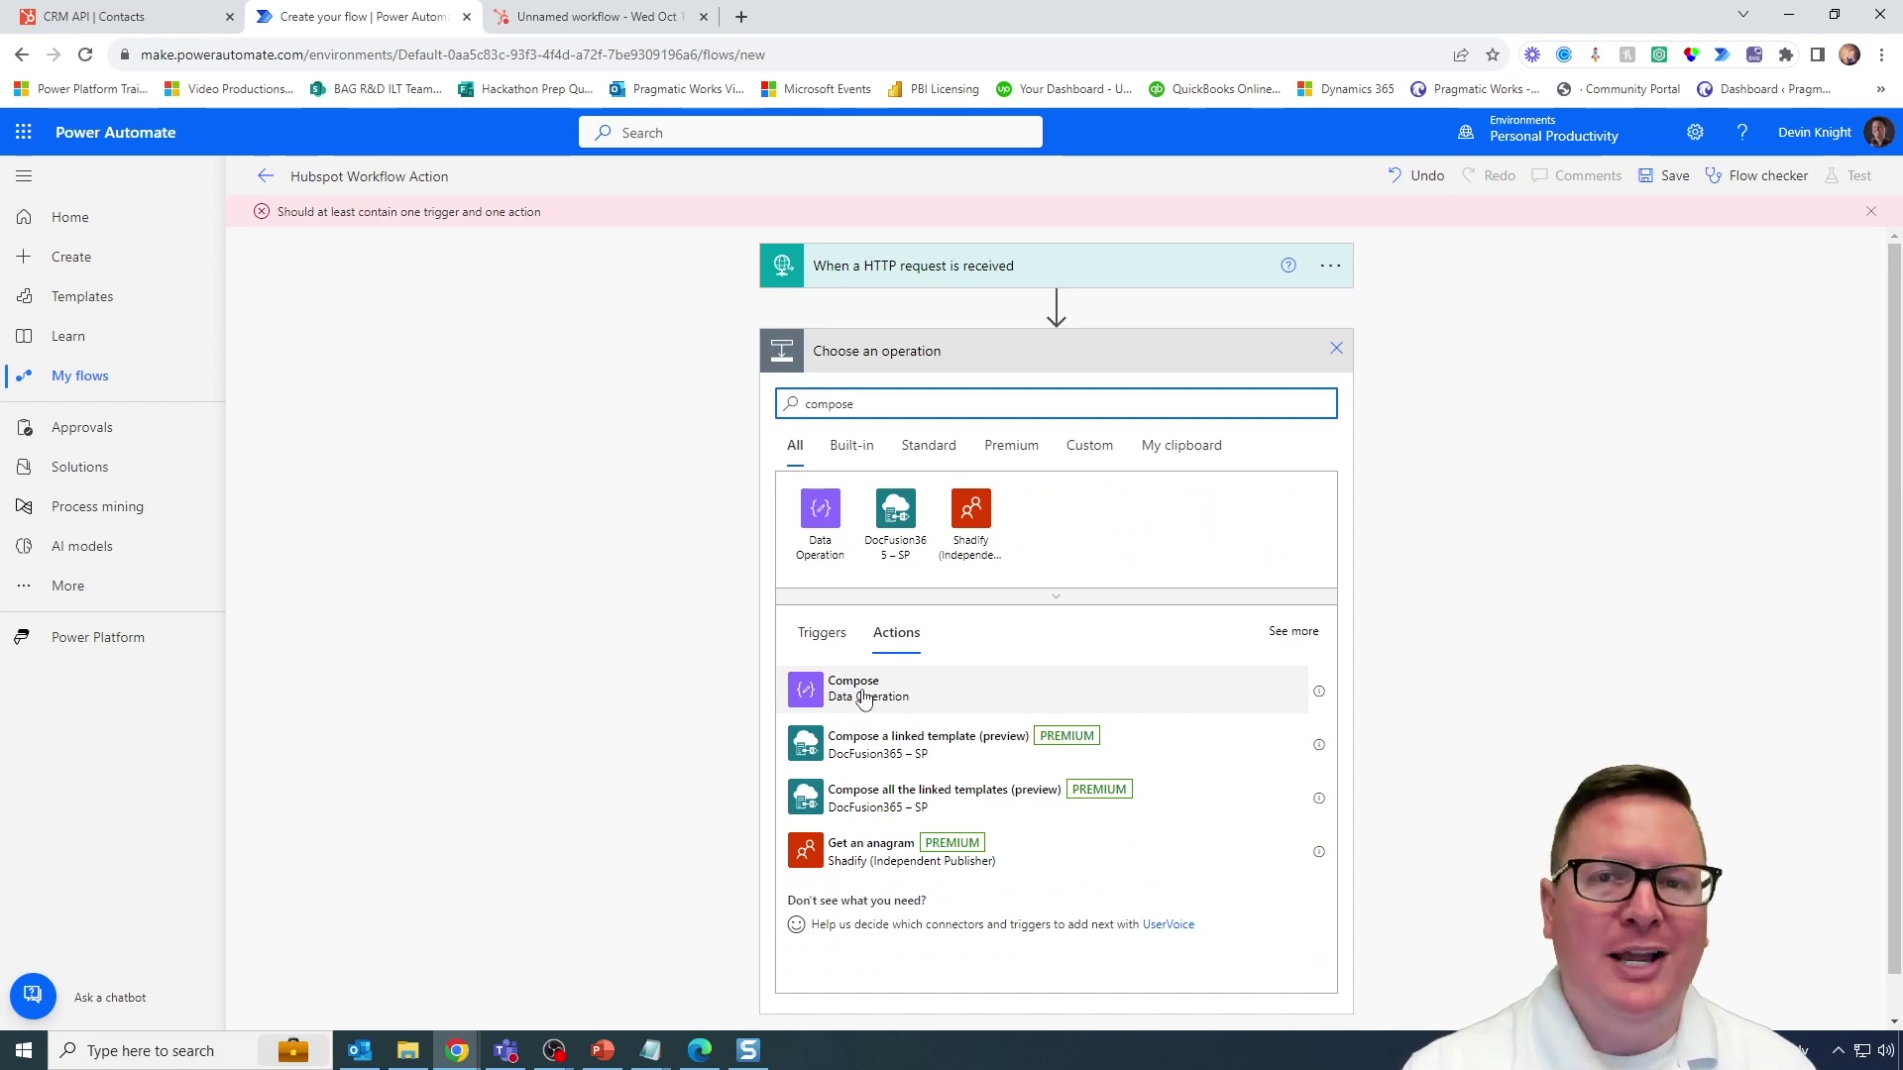
pyautogui.click(864, 691)
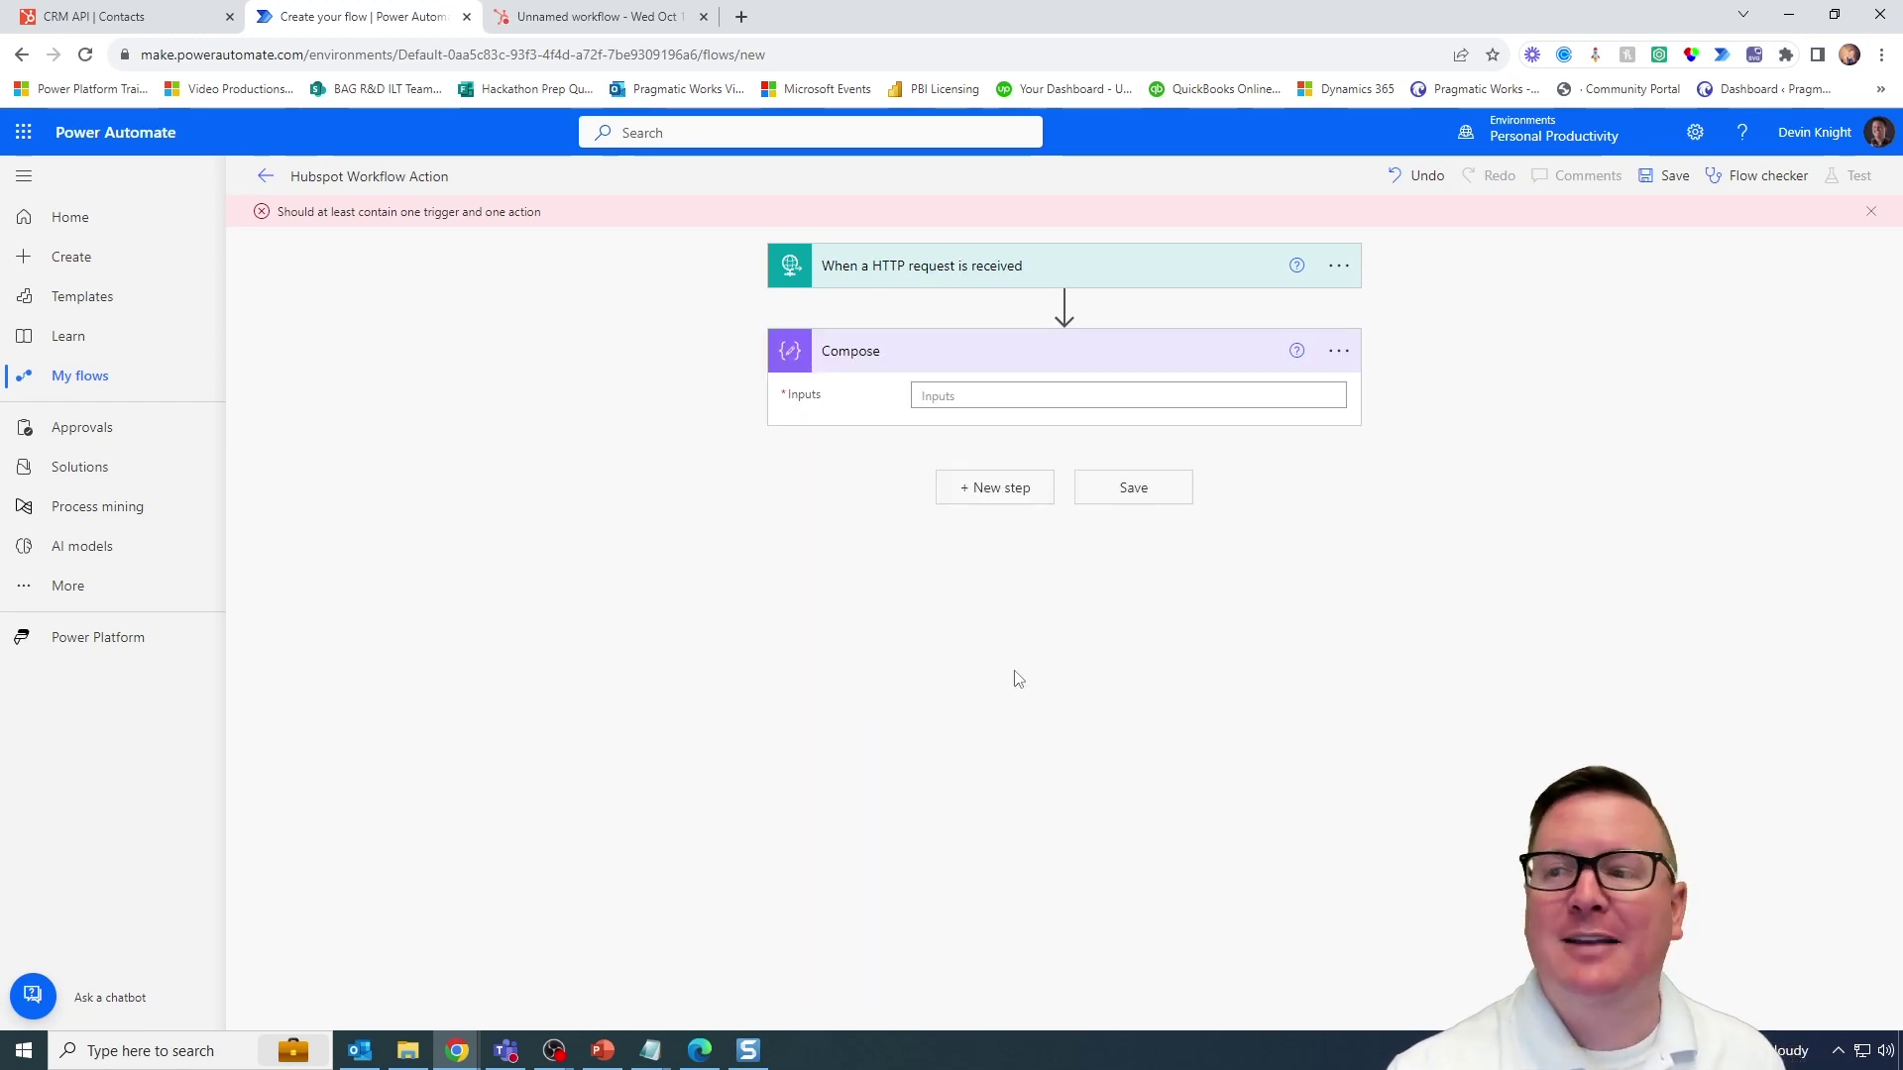
pyautogui.click(1162, 492)
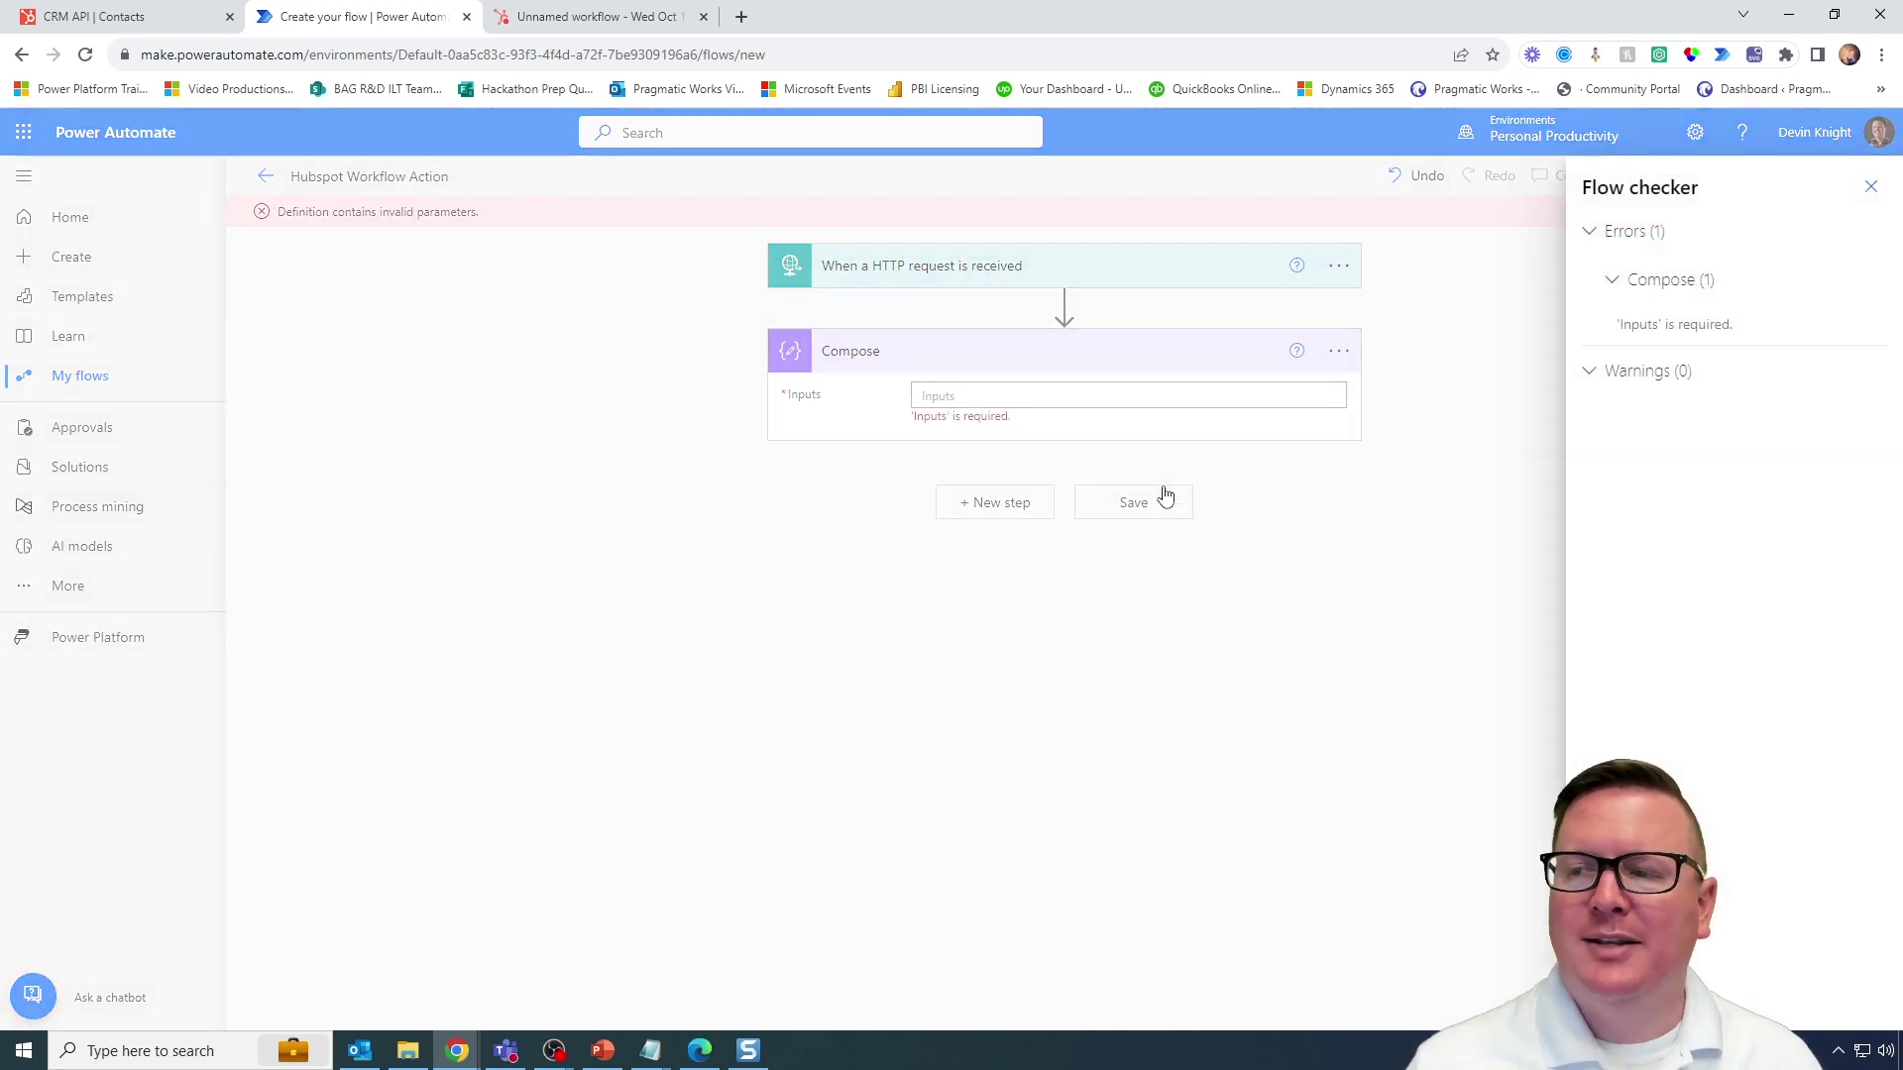
pyautogui.click(1138, 394)
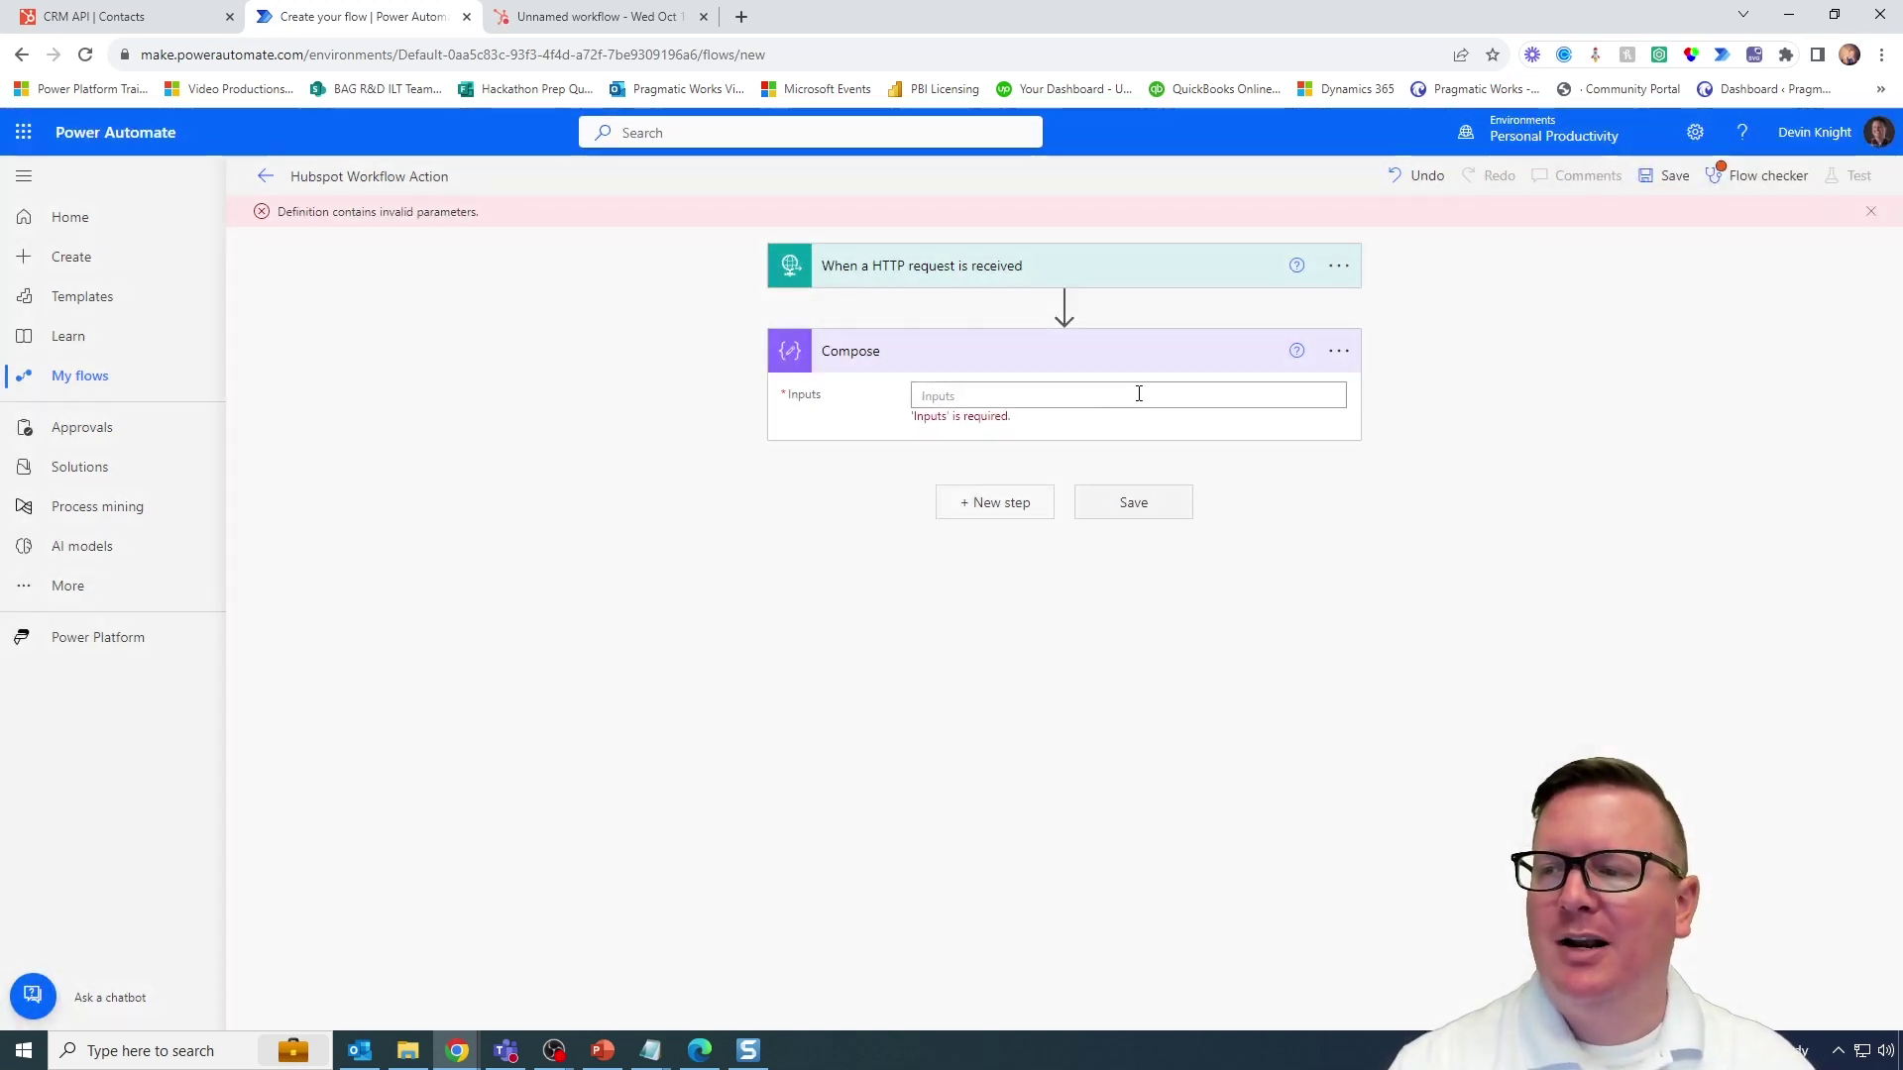
pyautogui.write('Testing')
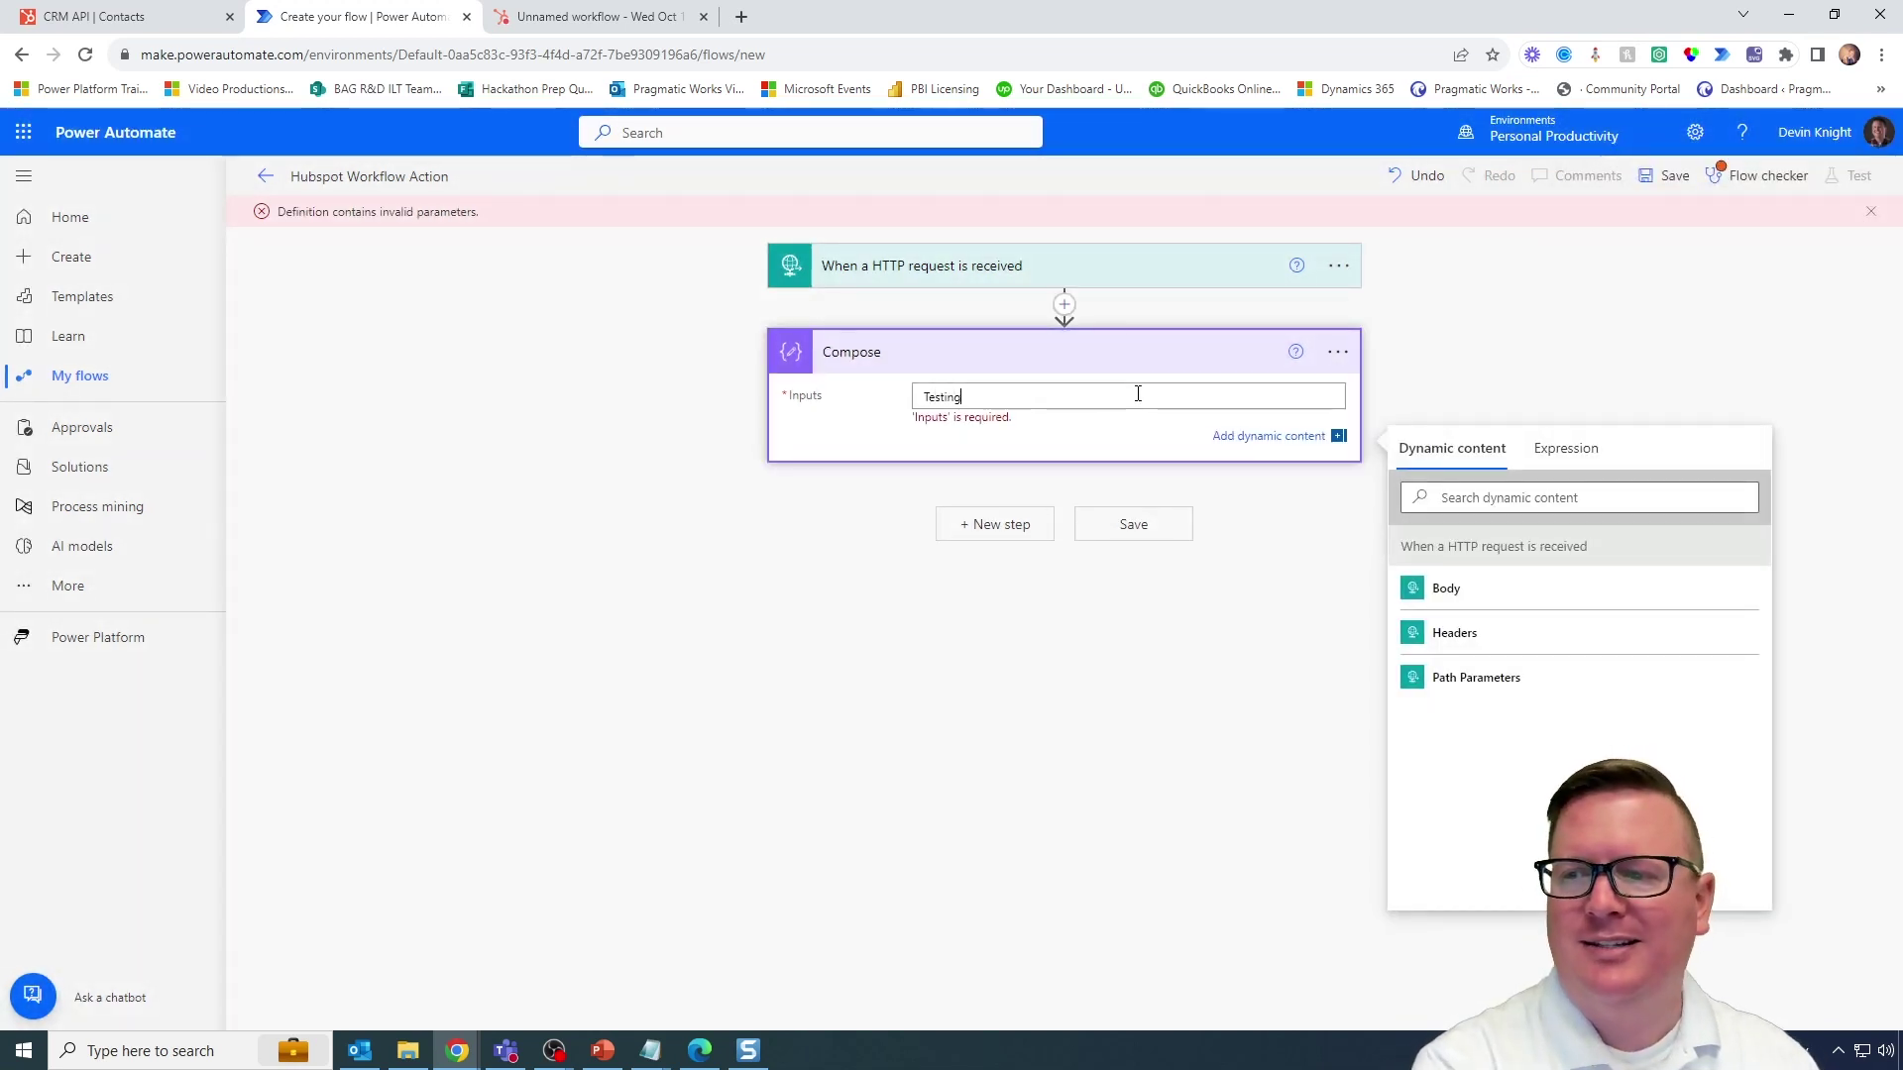
pyautogui.click(1109, 539)
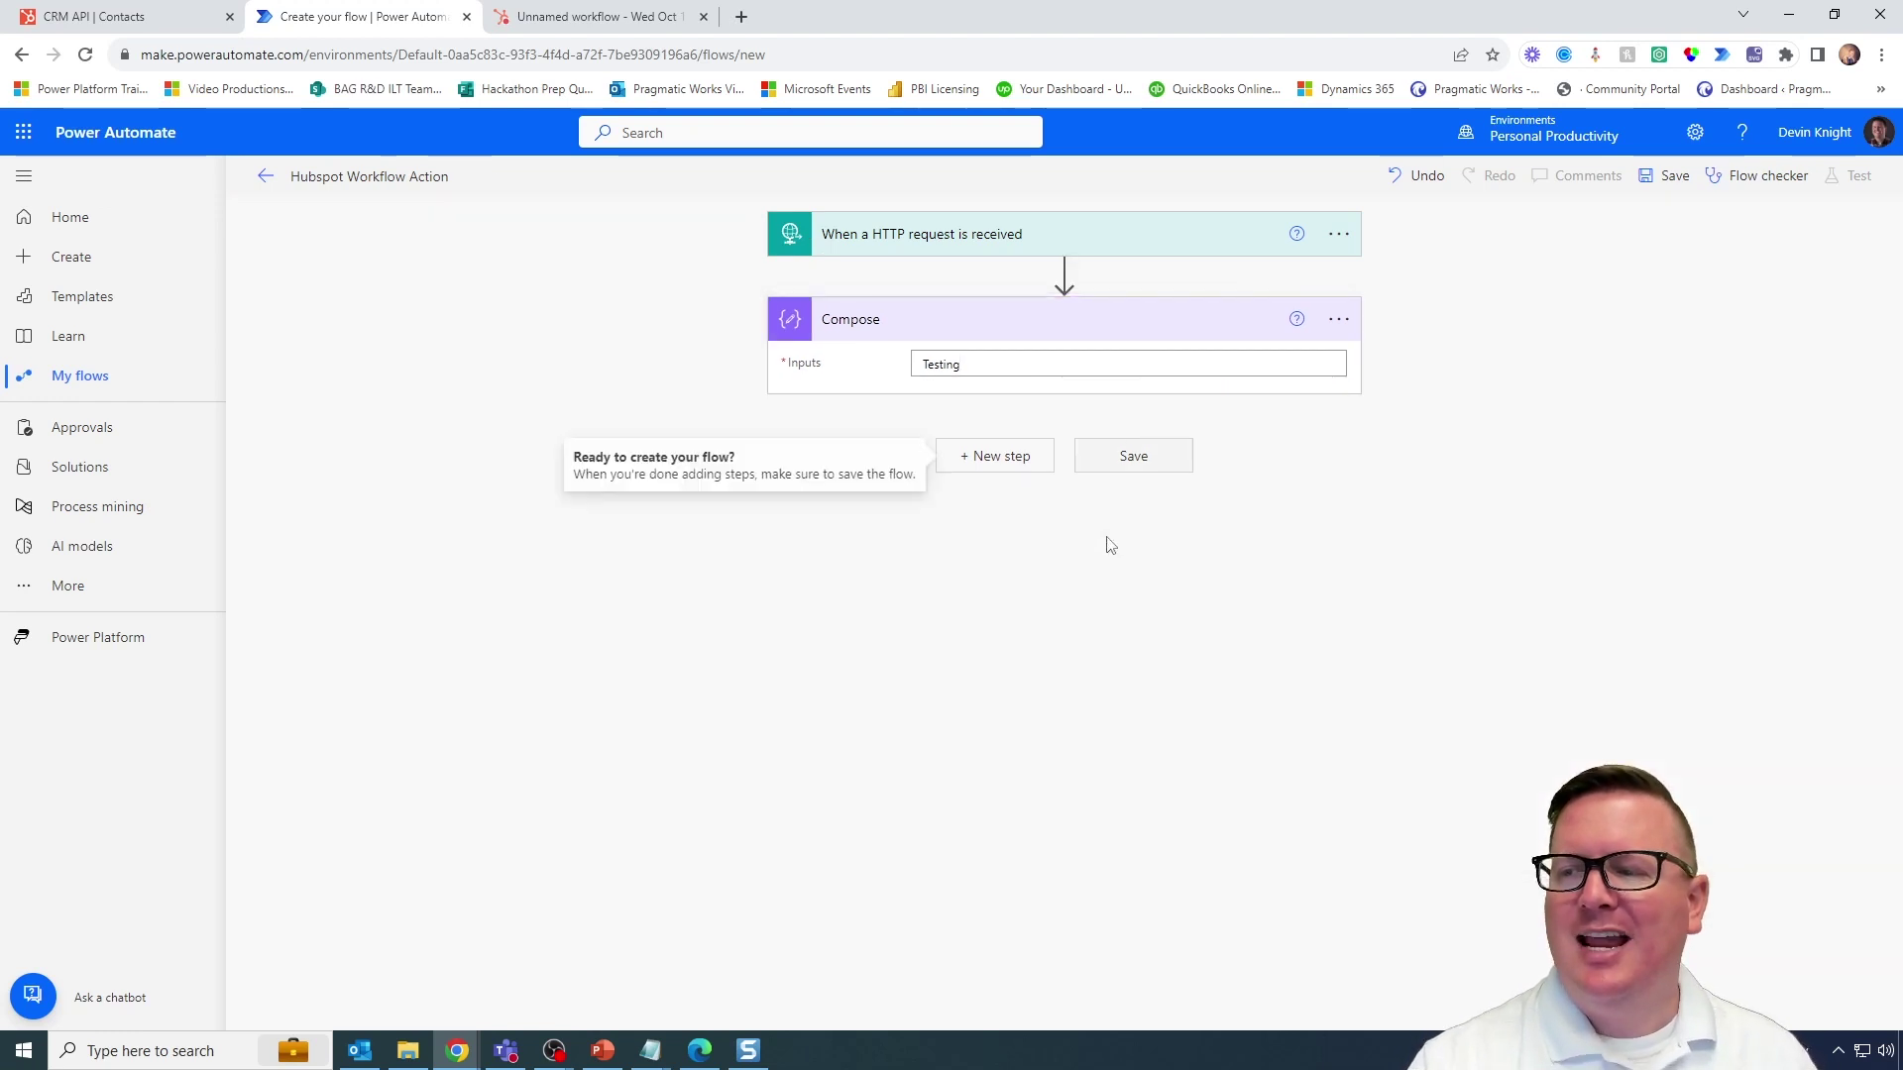
pyautogui.click(1113, 468)
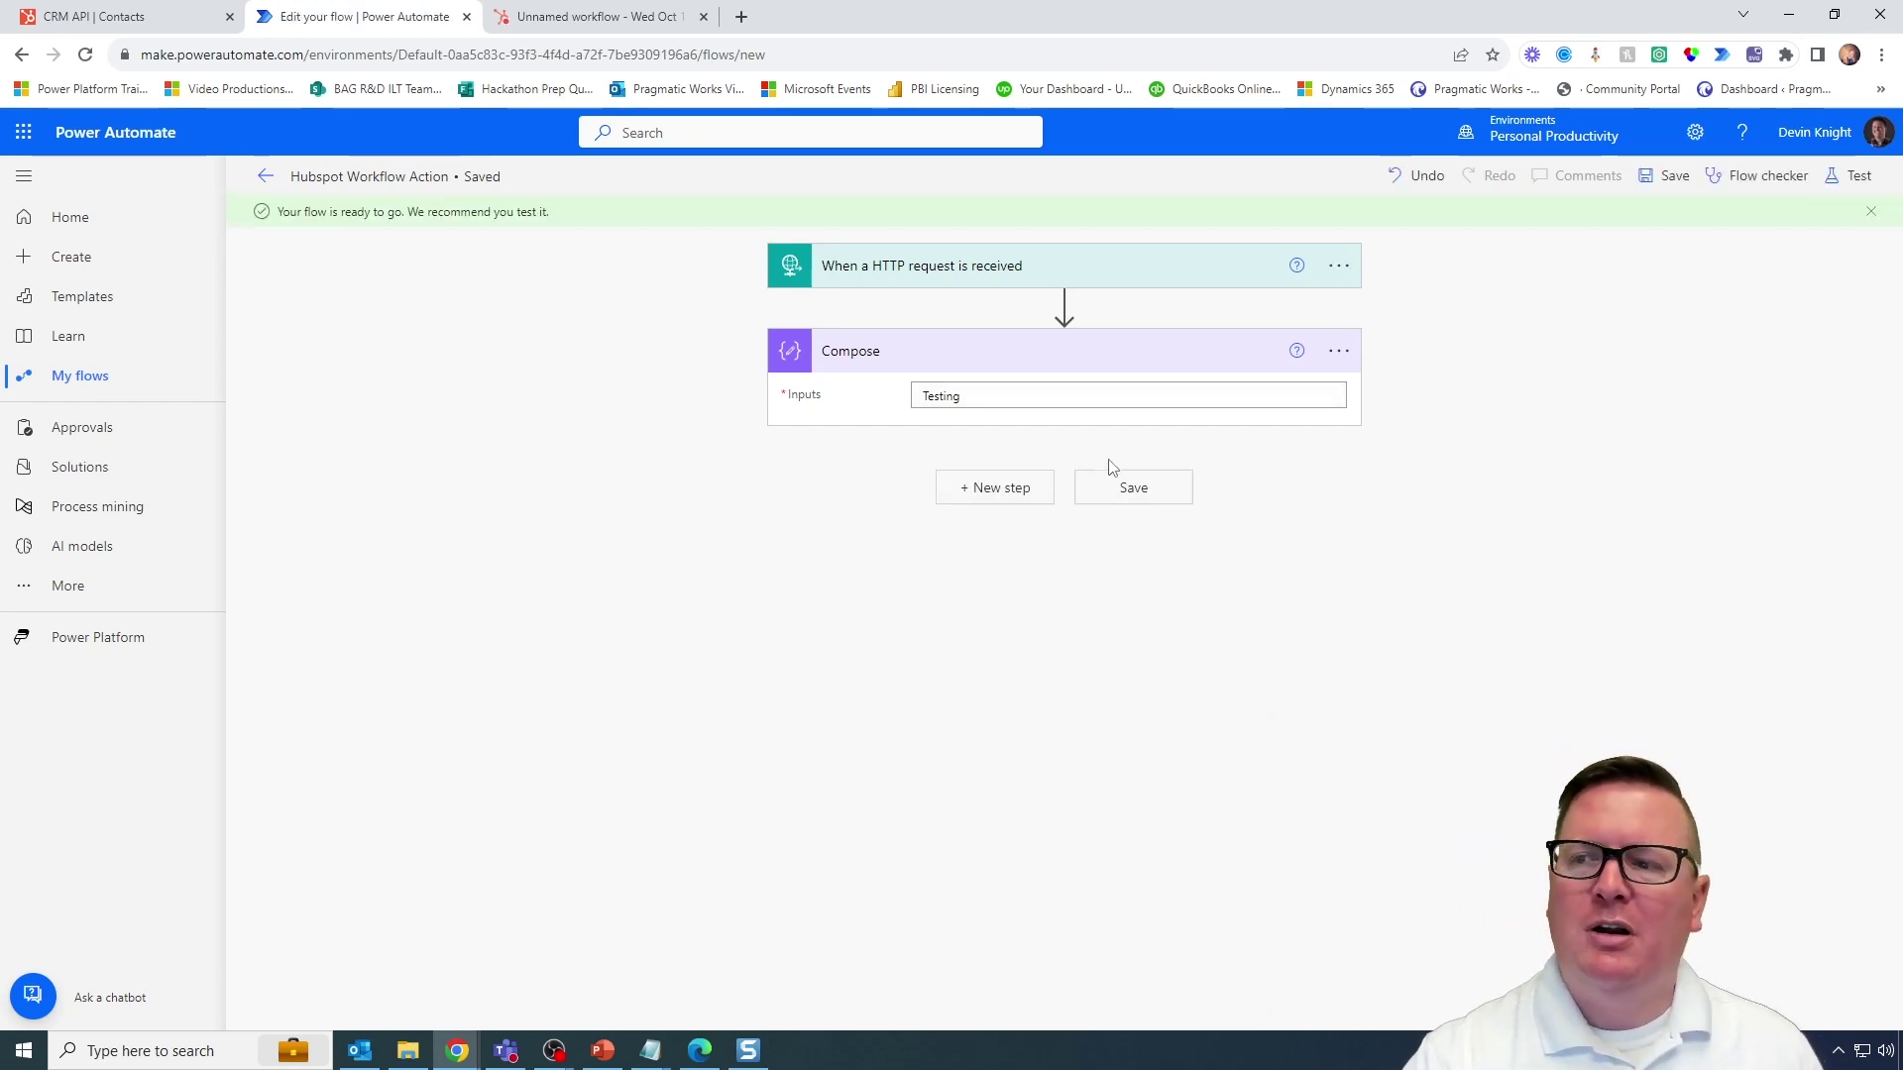
# - Expand the HTTP trigger and paste a basic object JSON schema into Request Body JSON Schema
pyautogui.click(938, 280)
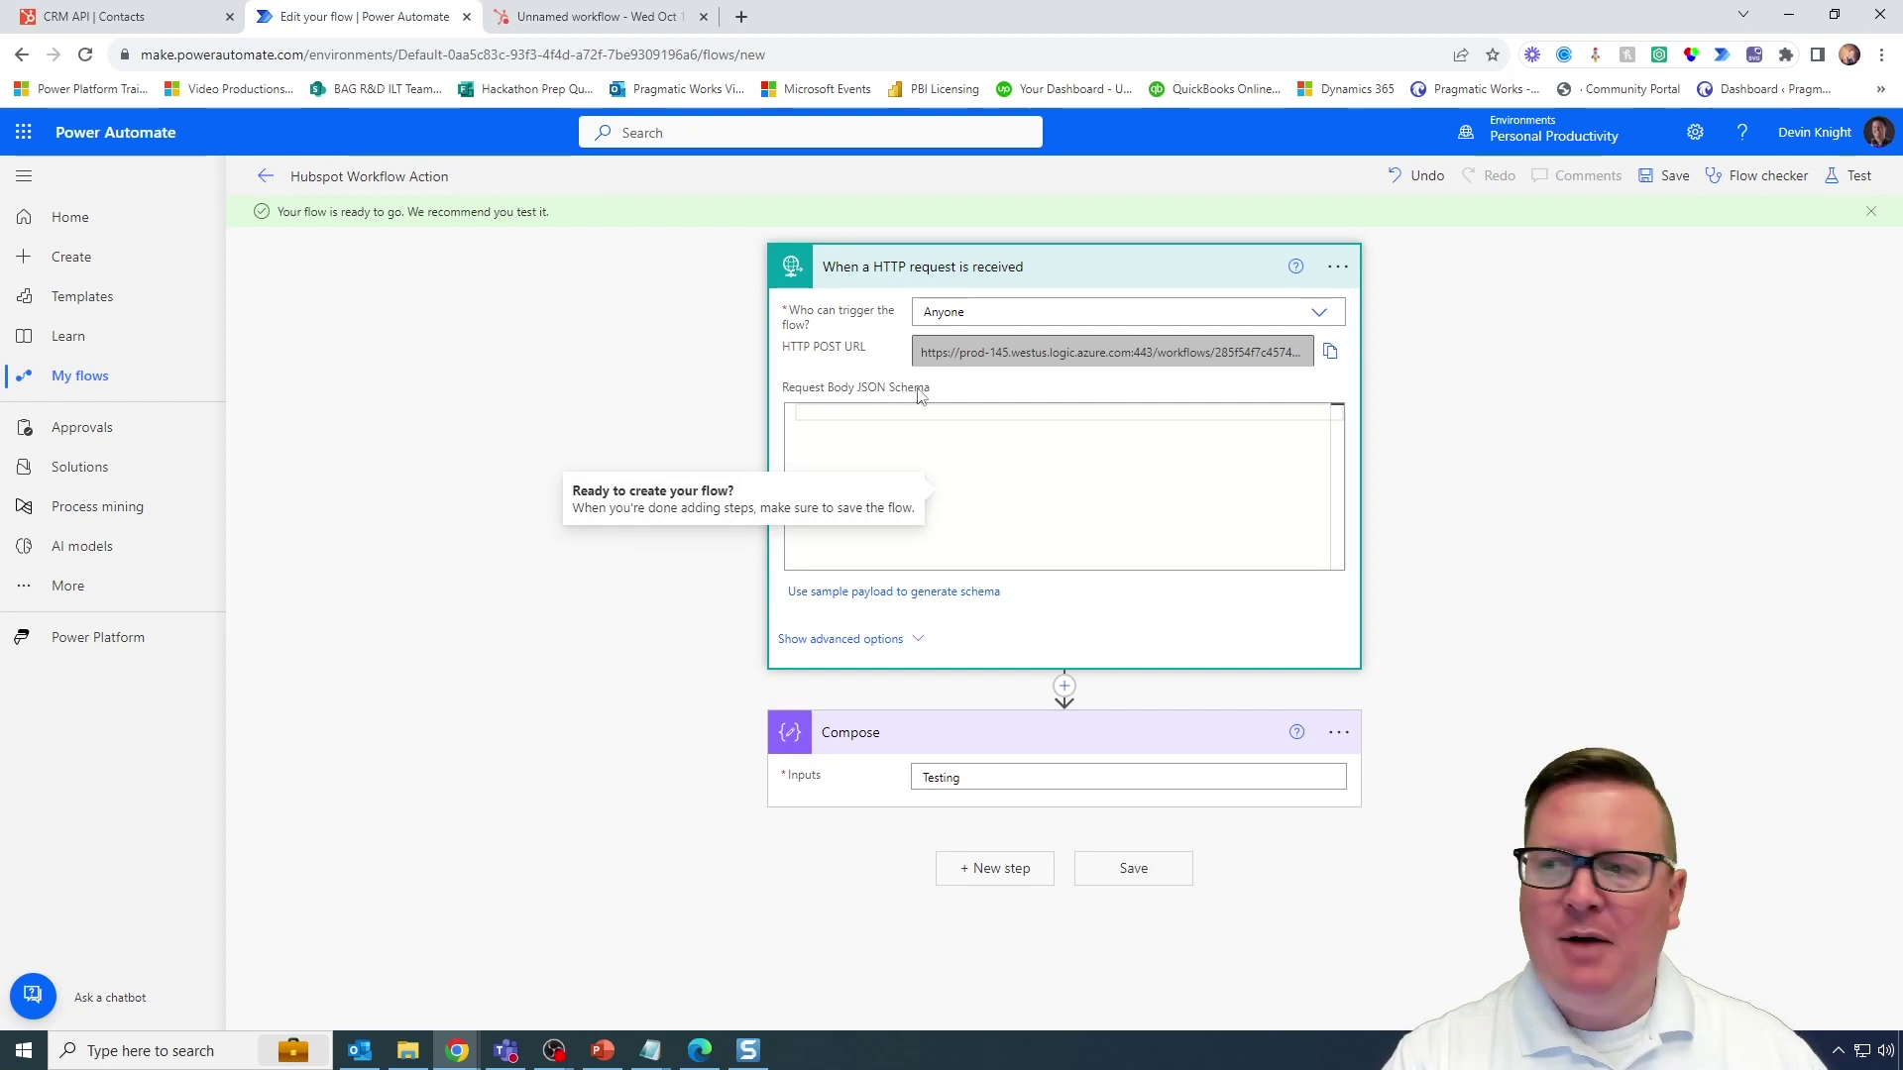
pyautogui.moveTo(765, 325)
pyautogui.mouseDown()
pyautogui.moveTo(910, 401)
pyautogui.moveTo(1353, 388)
pyautogui.mouseUp()
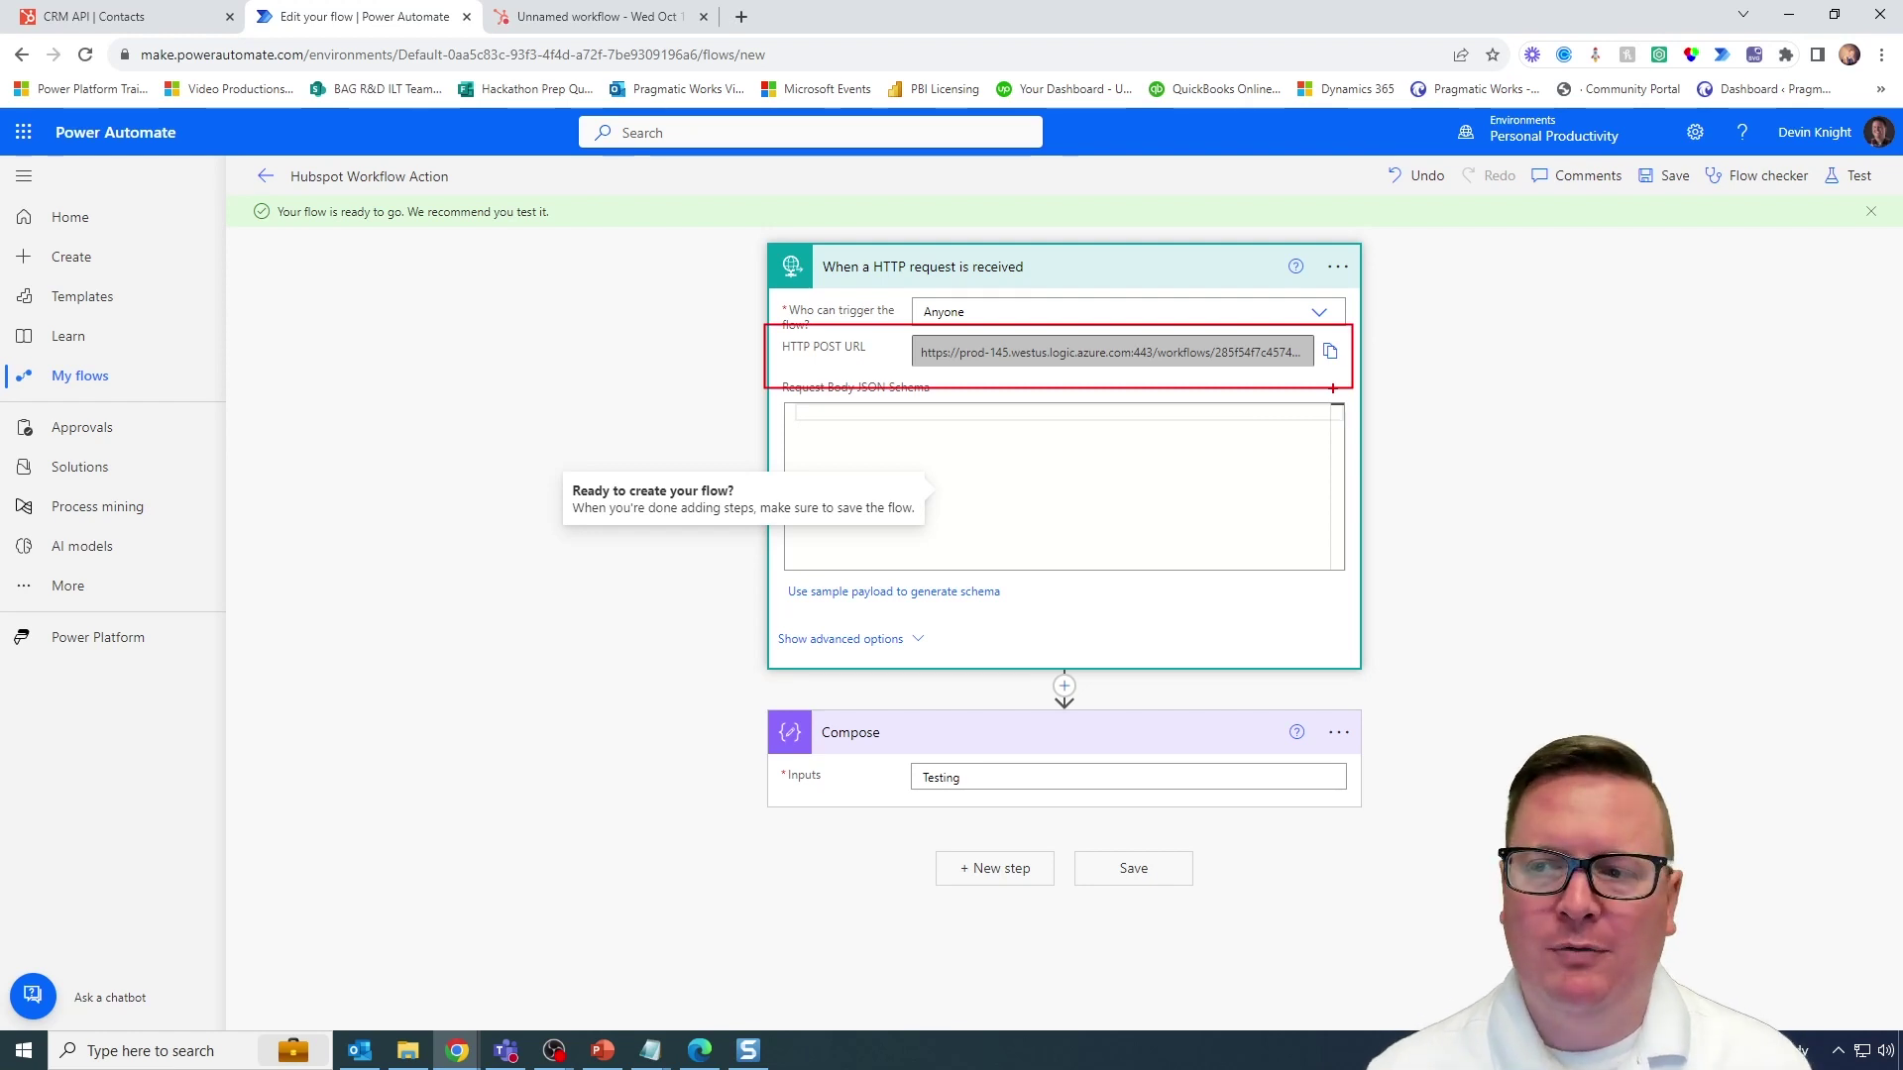
pyautogui.press('Escape')
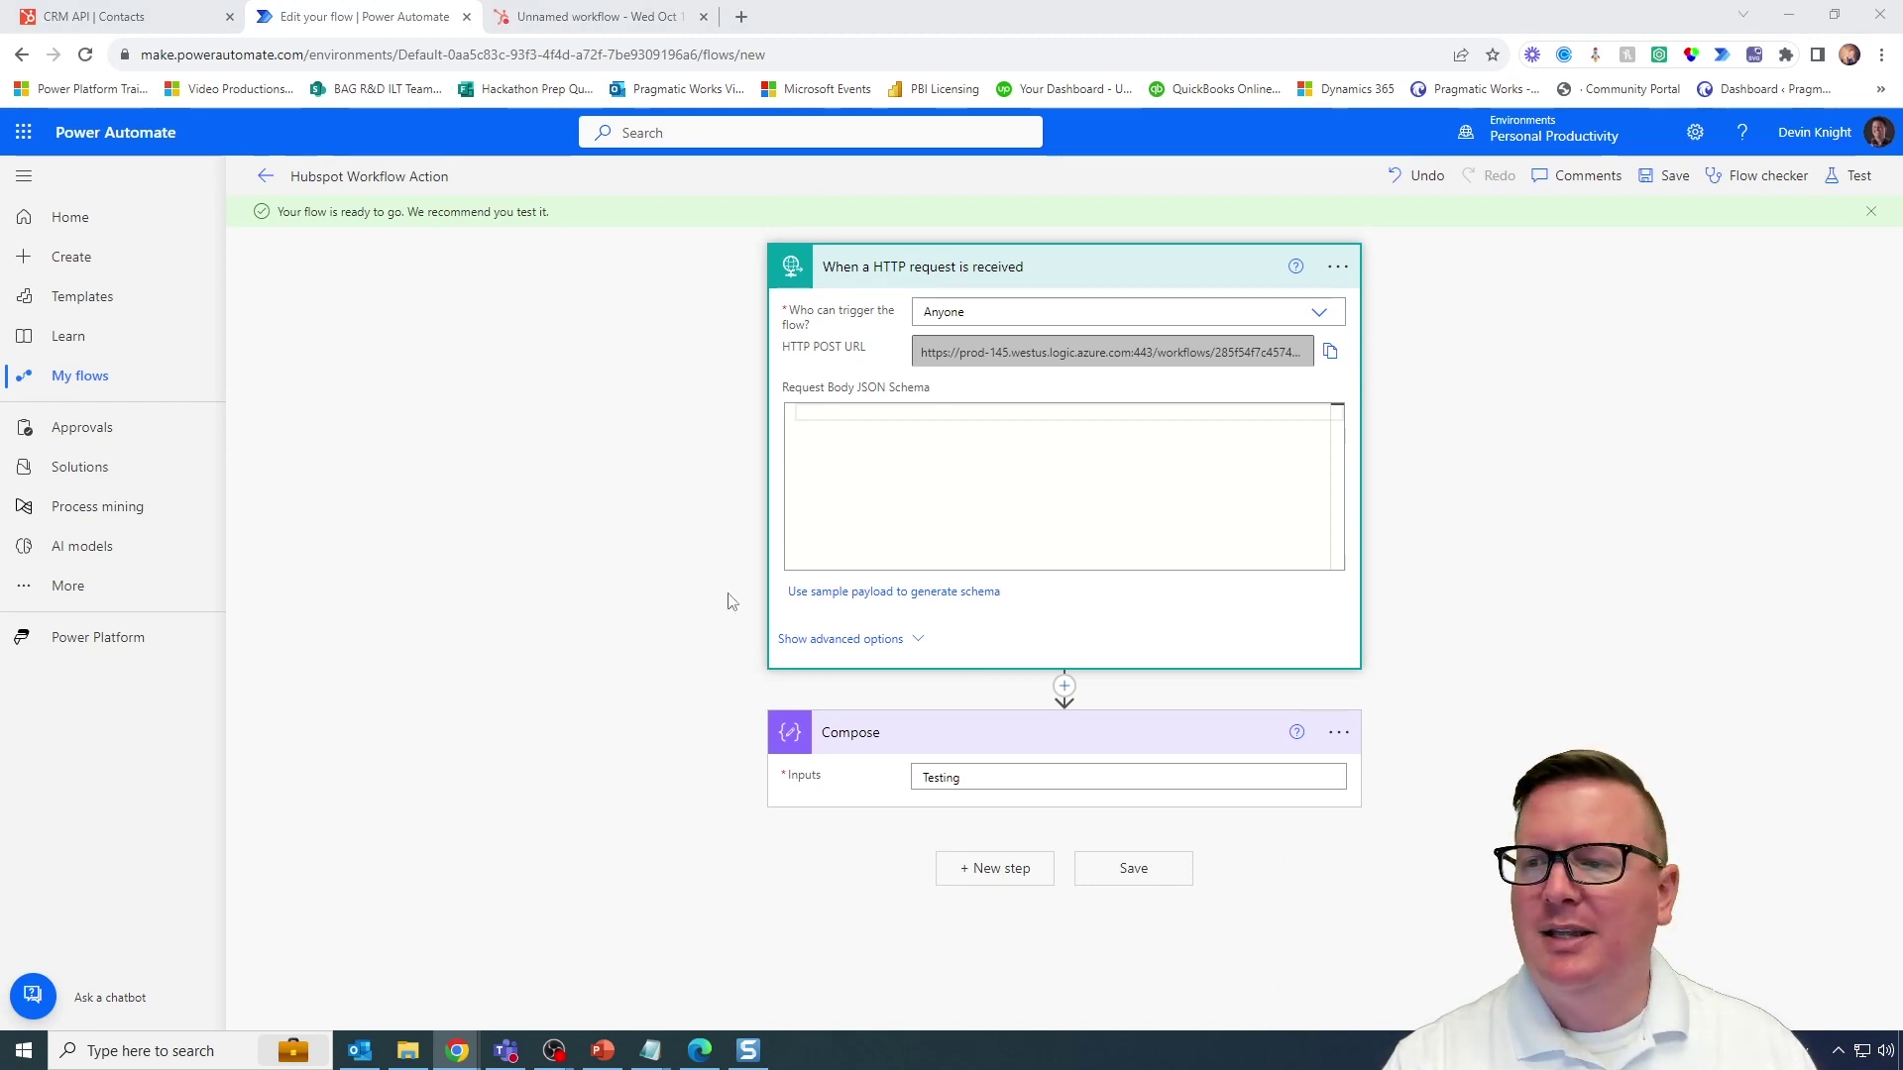
pyautogui.click(854, 465)
pyautogui.write('{     "type": "object" }')
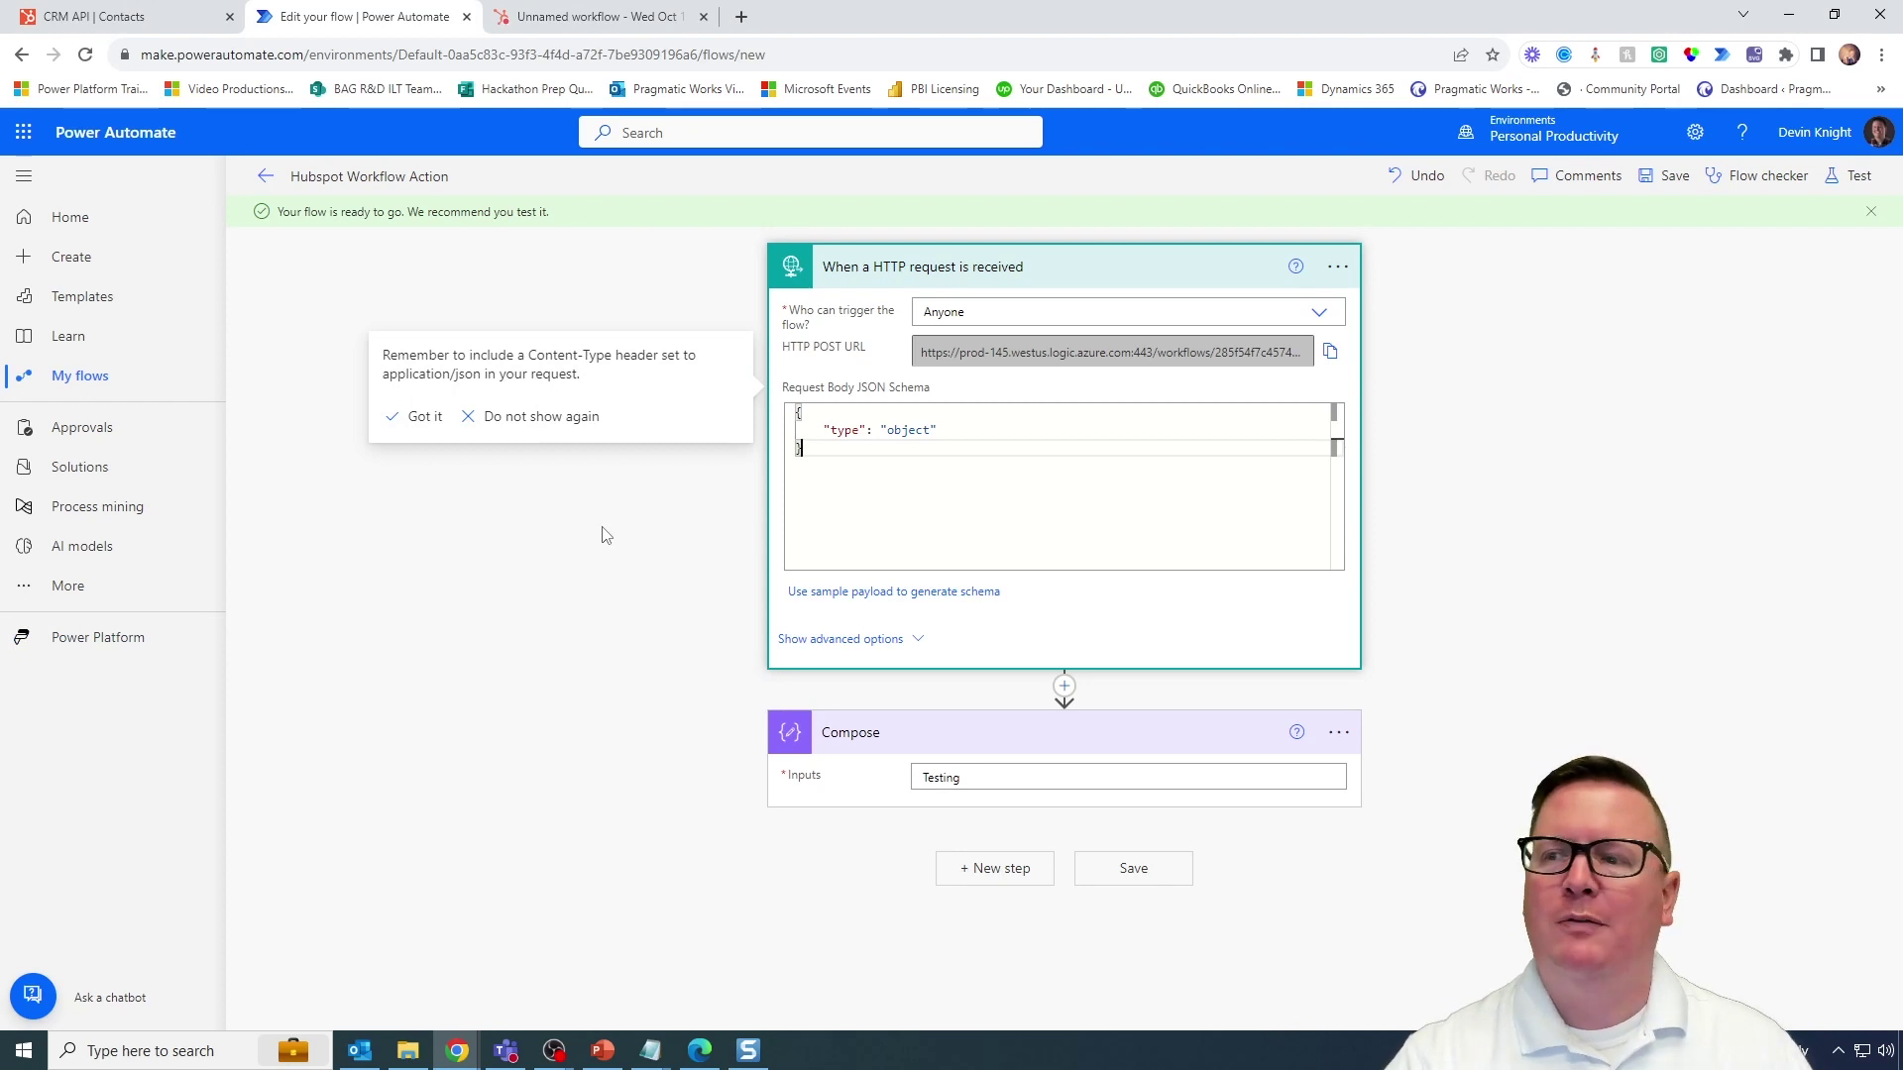
# - Copy the generated HTTP POST URL, save the flow, and switch to the HubSpot workflow
pyautogui.click(1330, 351)
pyautogui.click(1670, 178)
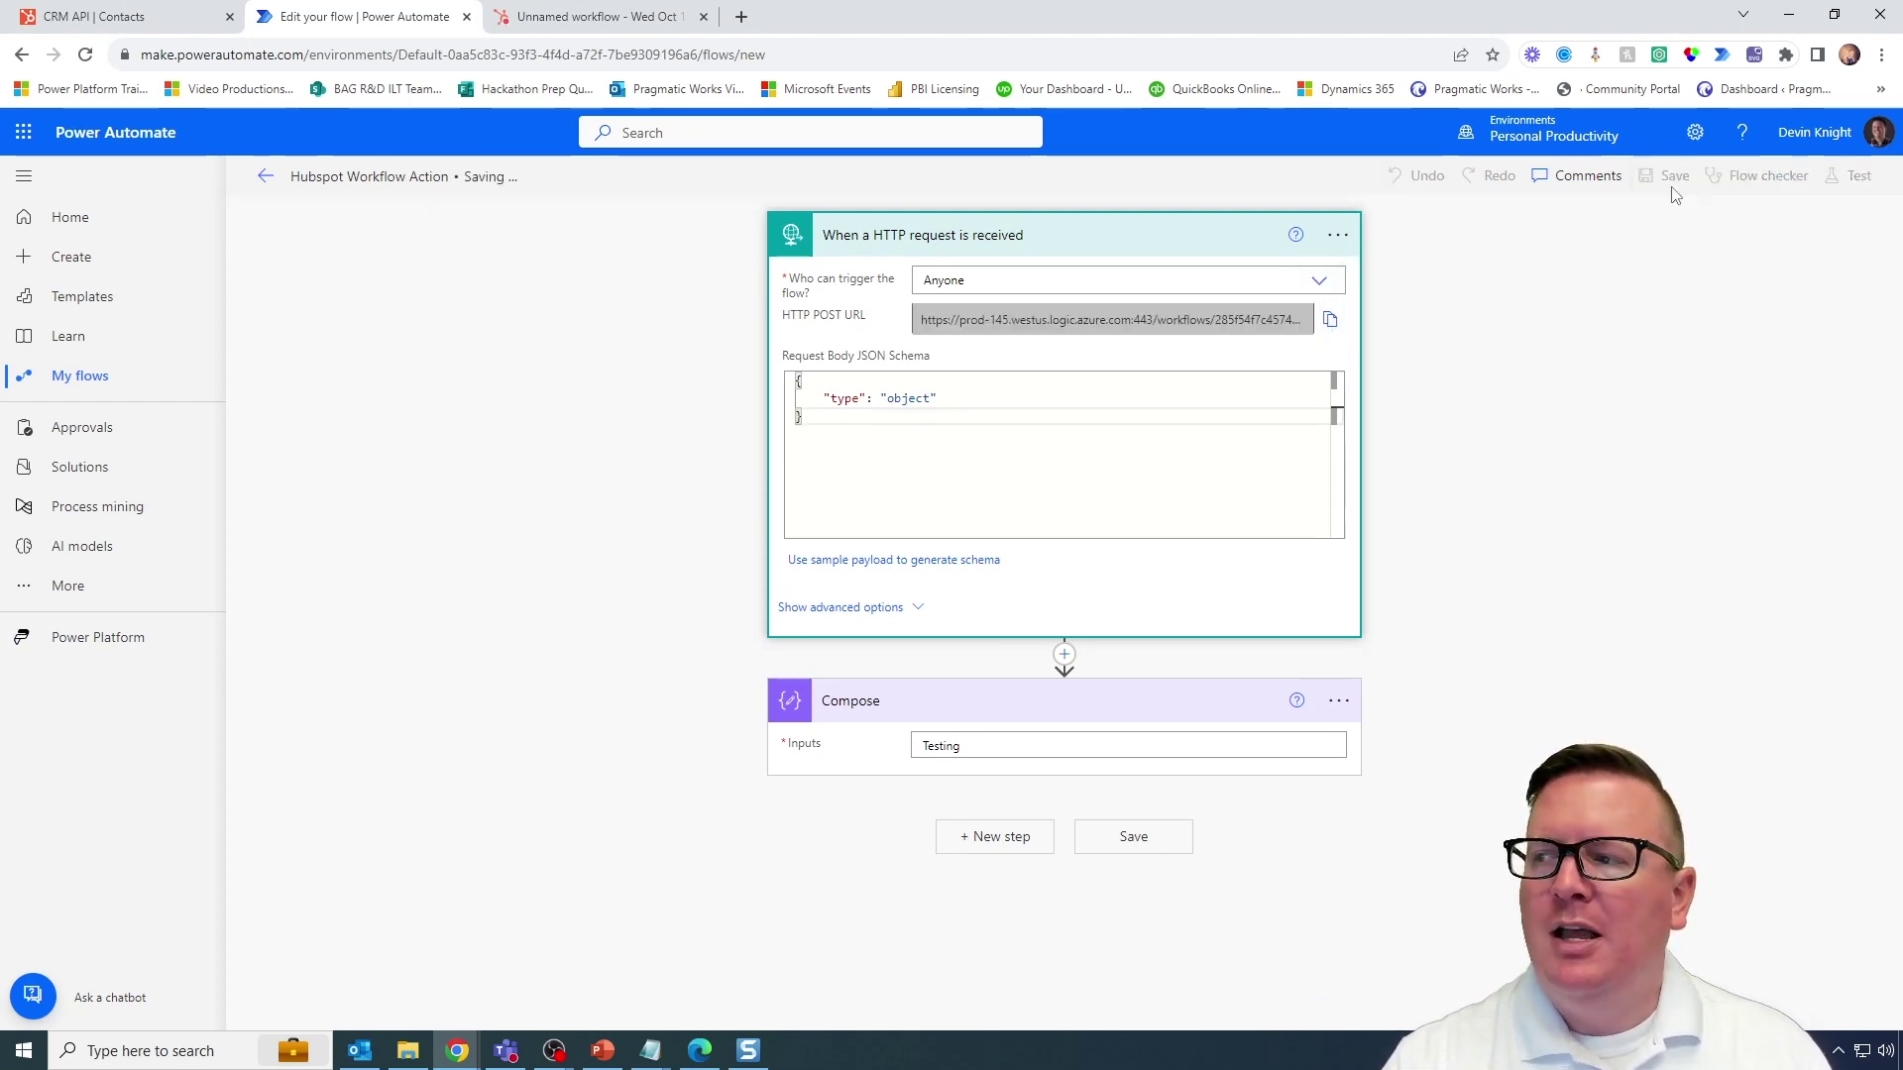
pyautogui.click(595, 17)
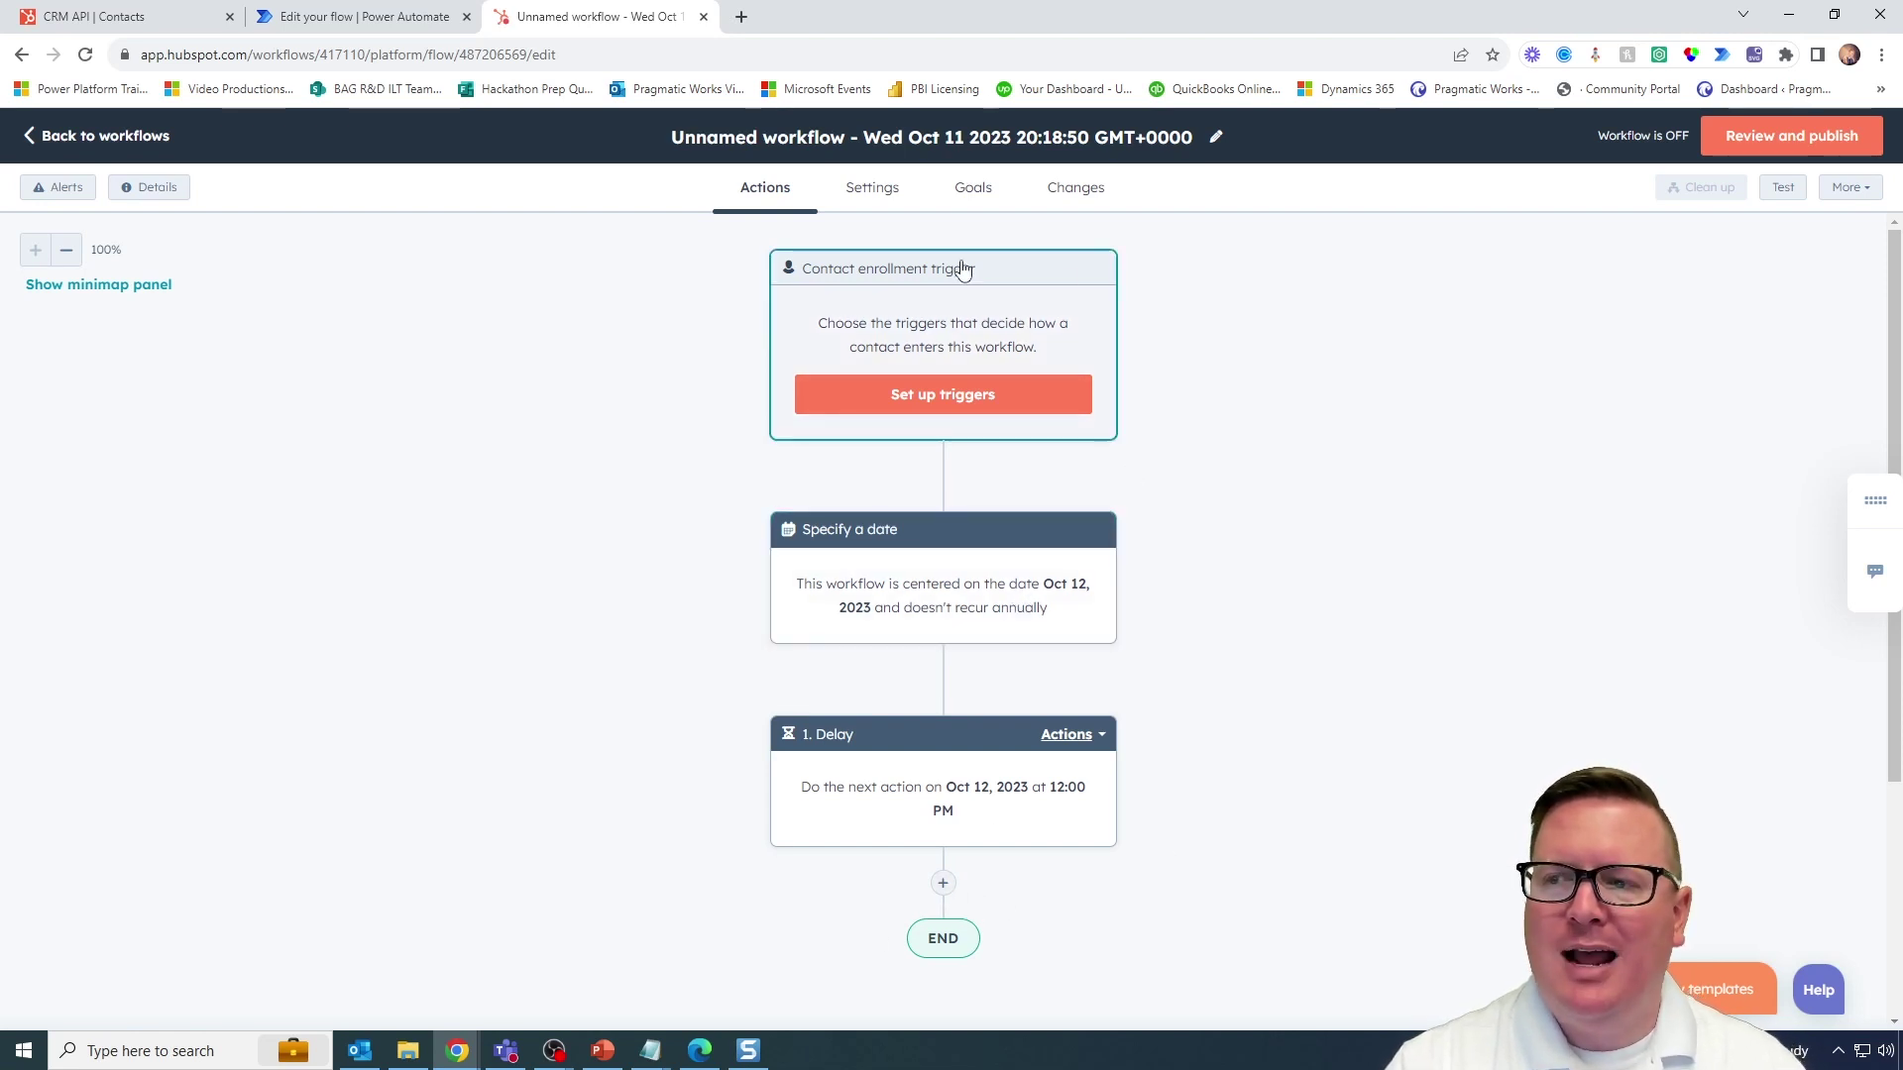
# - Insert a 'Send a webhook' action below the Delay card from the Choose an action panel
pyautogui.click(943, 884)
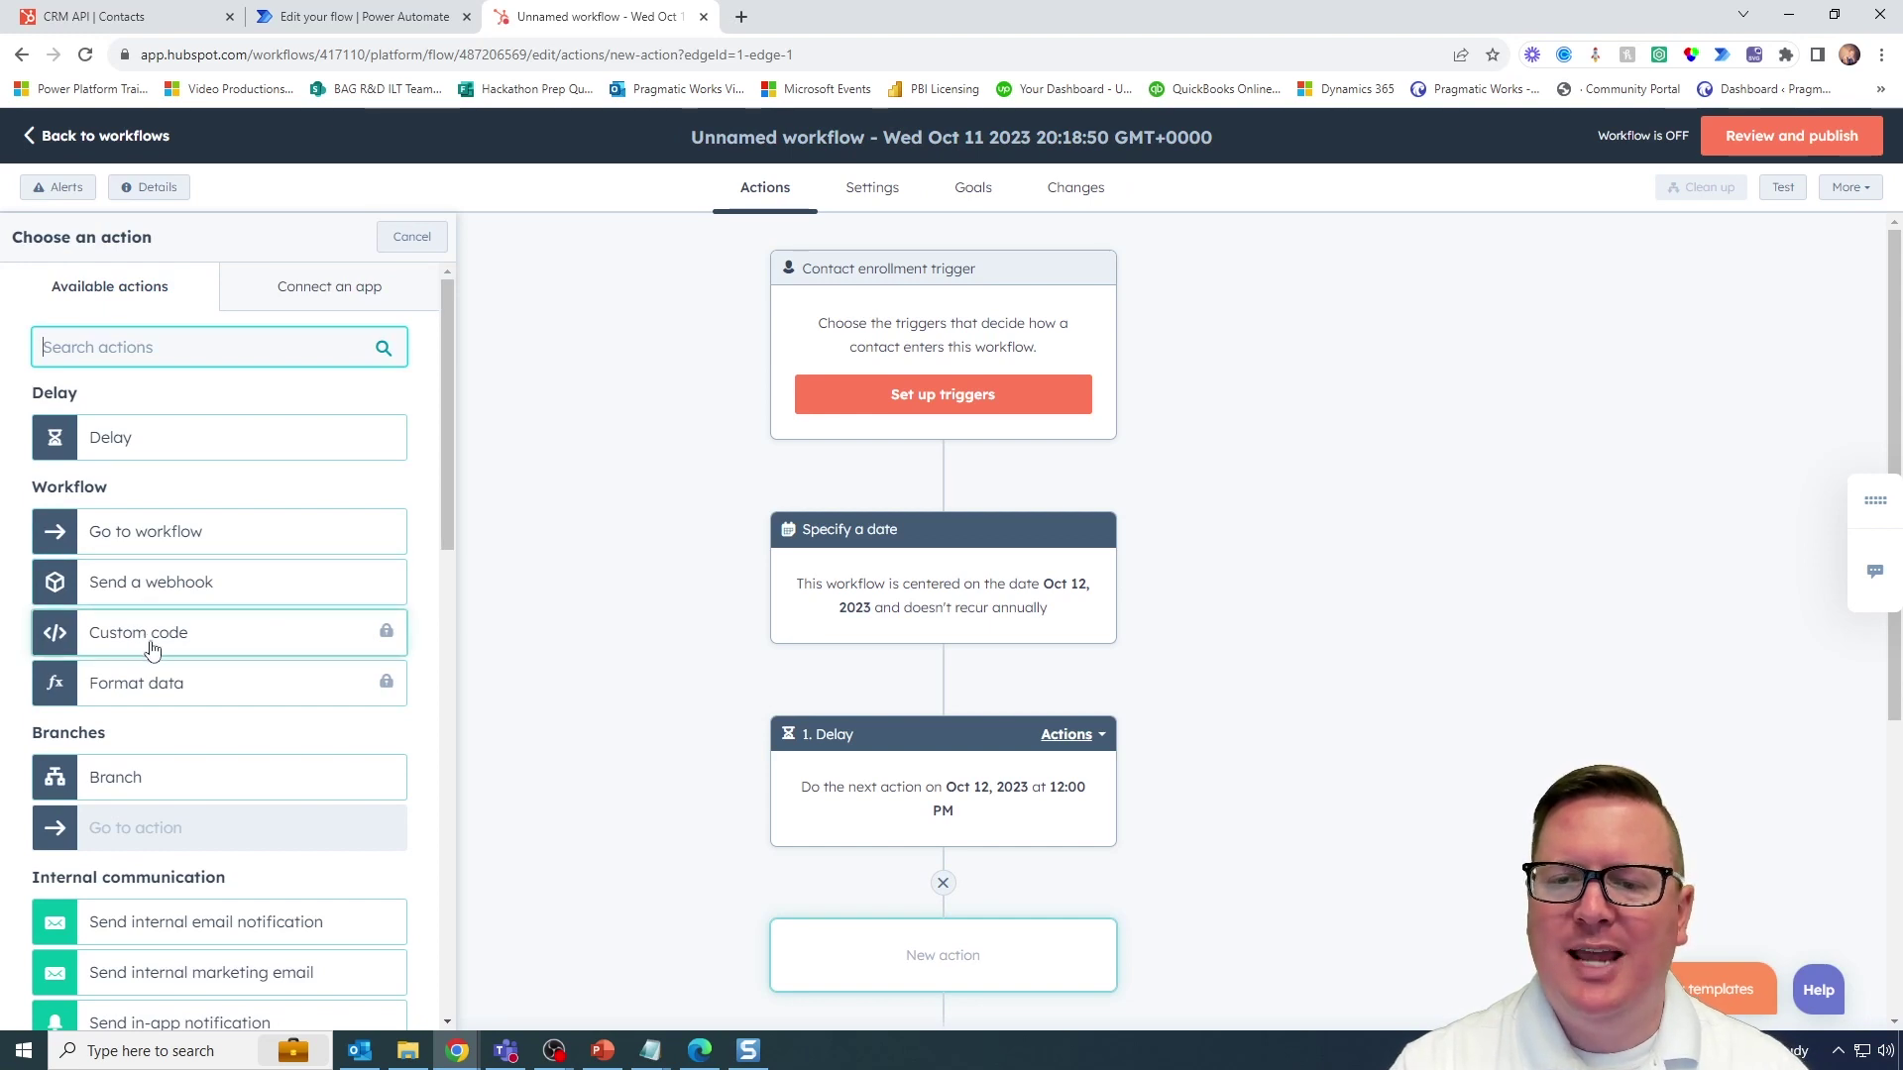
pyautogui.moveTo(429, 552); pyautogui.dragTo(9, 608)
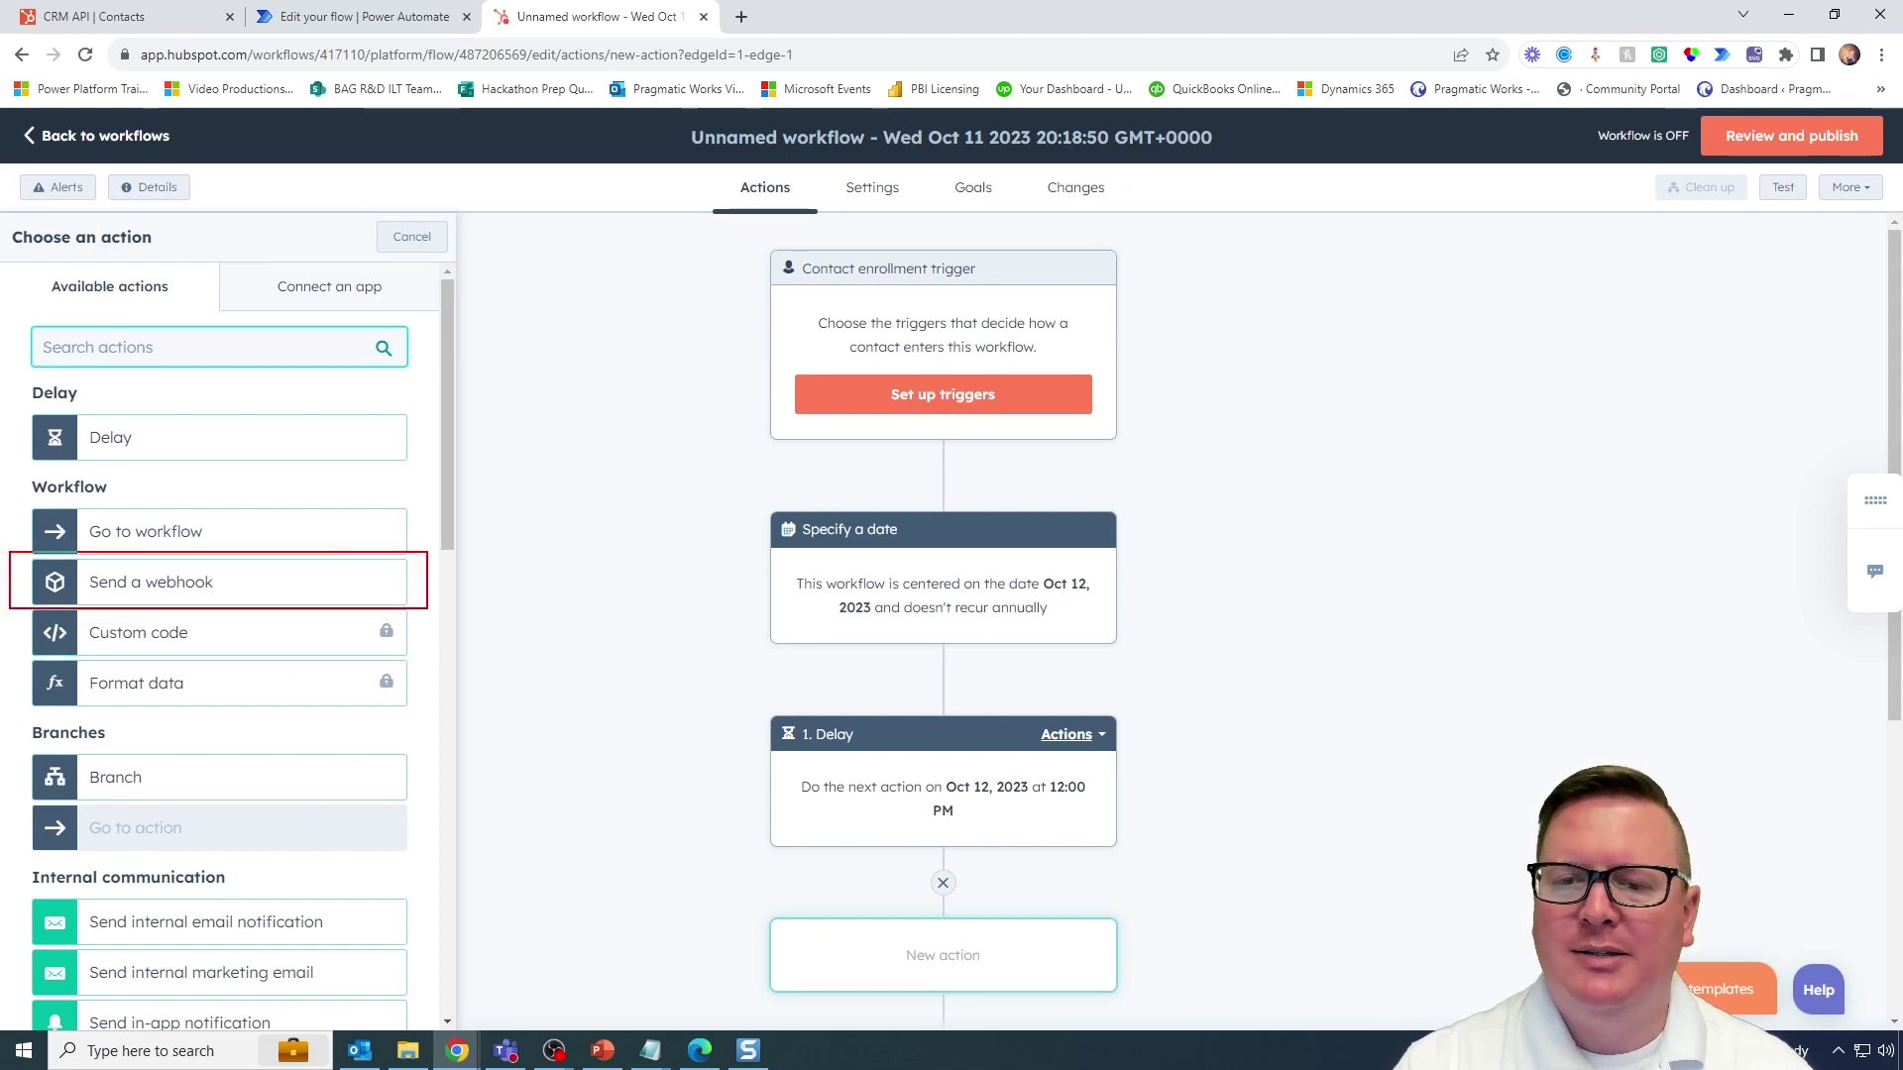
pyautogui.moveTo(240, 587); pyautogui.dragTo(342, 612)
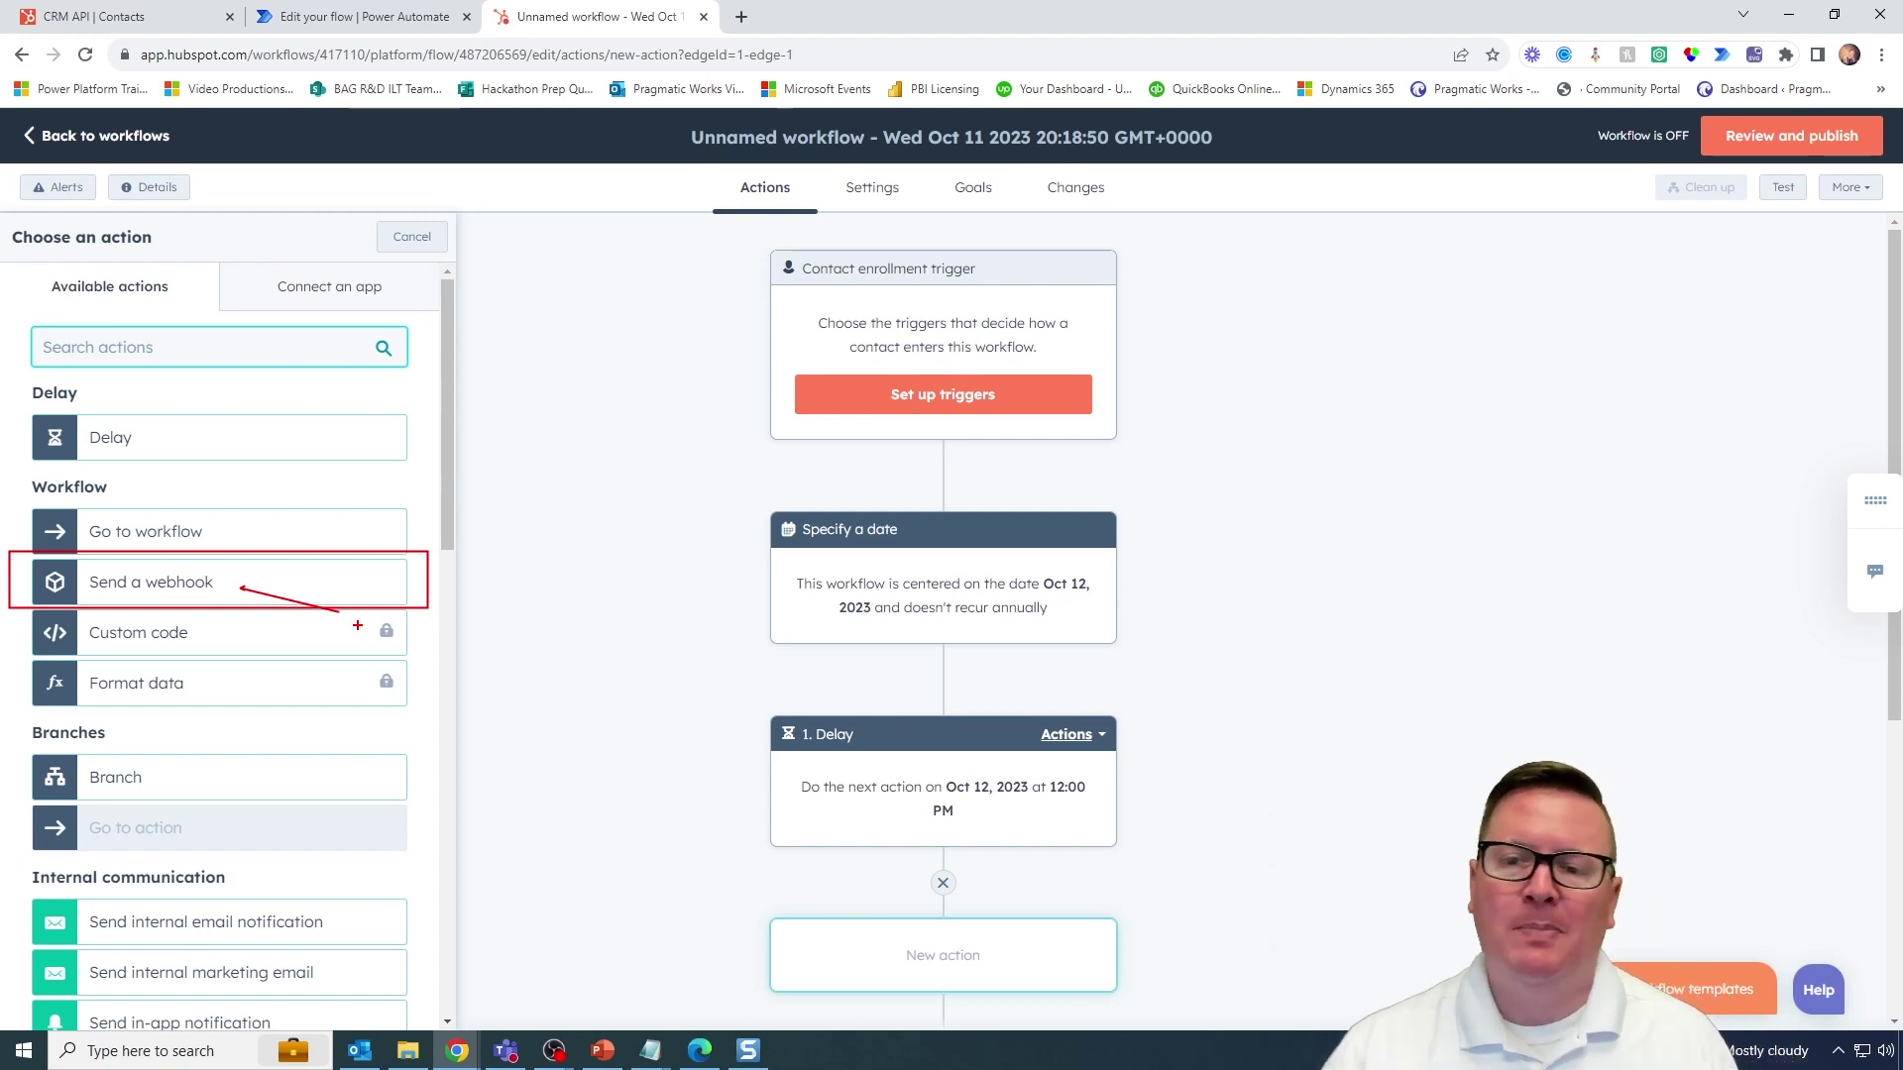
pyautogui.press('Escape')
pyautogui.click(293, 593)
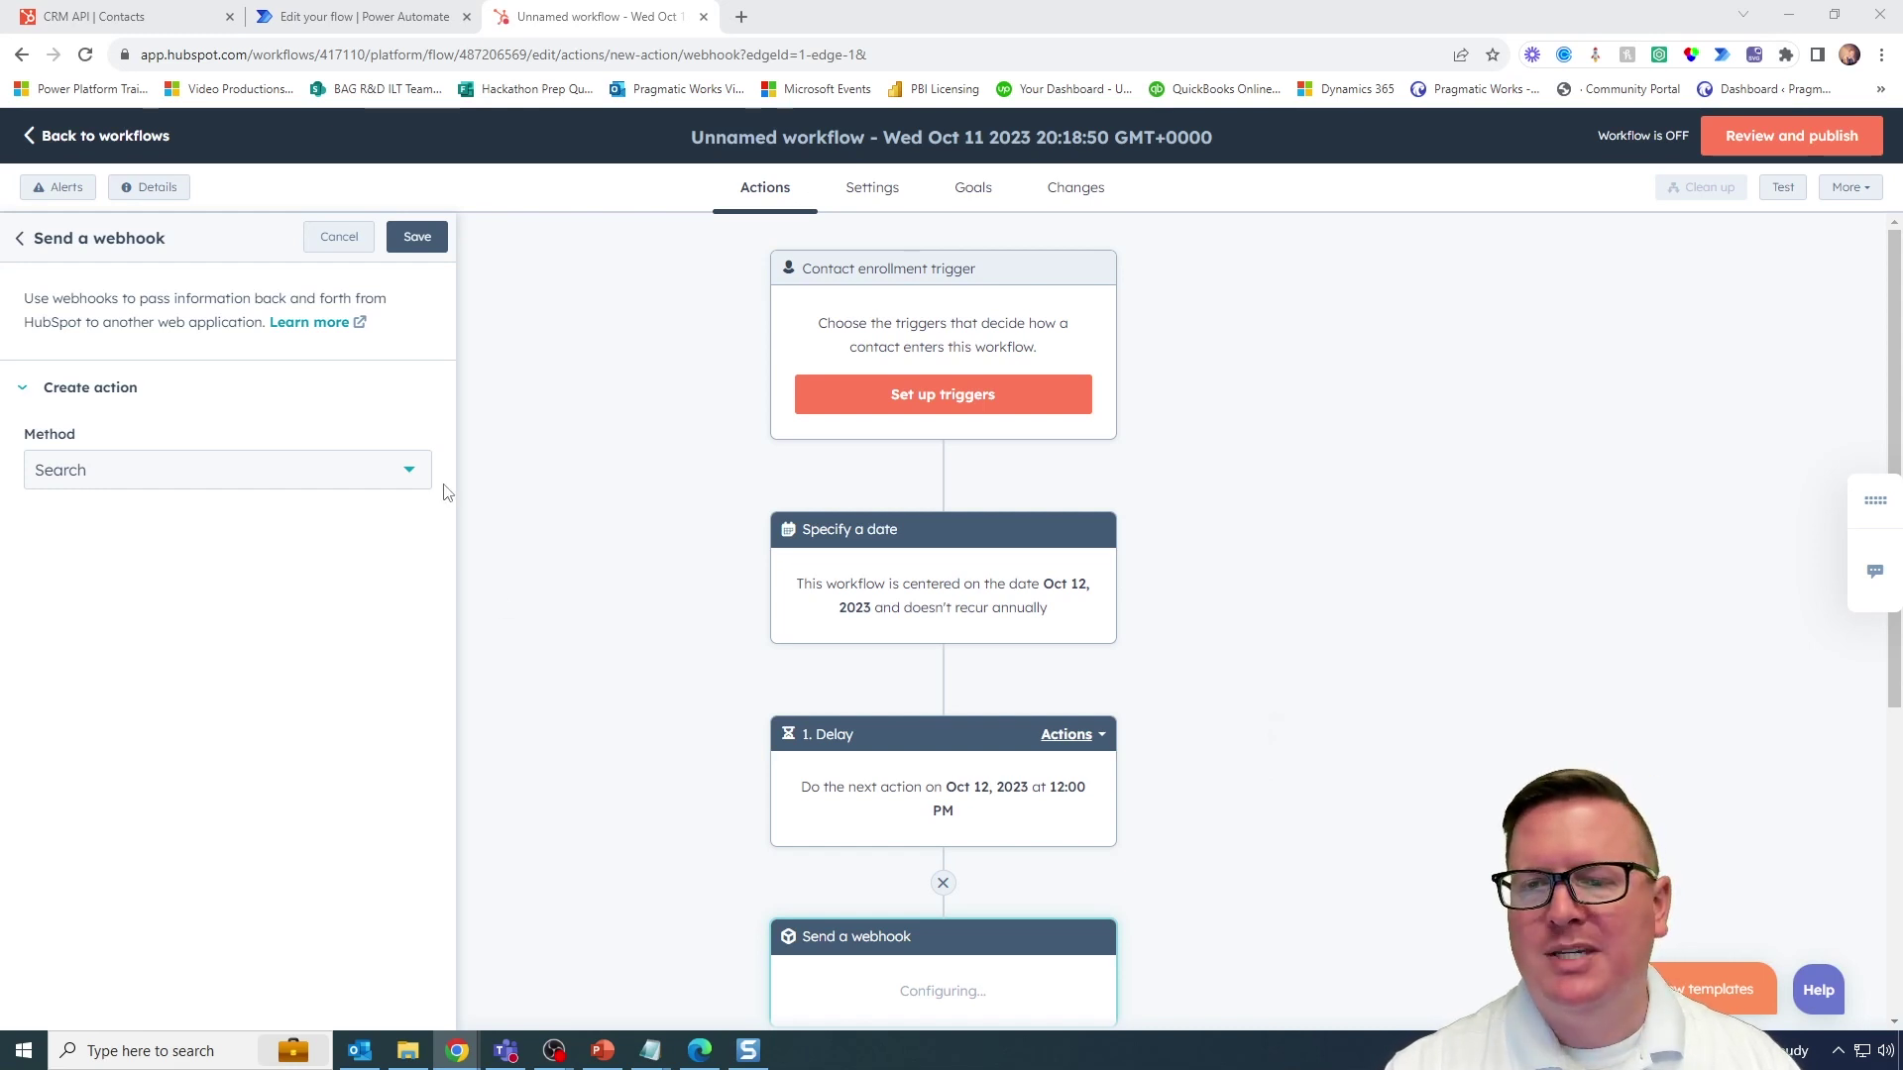
# - Choose POST as the Send a webhook action's method
pyautogui.click(416, 480)
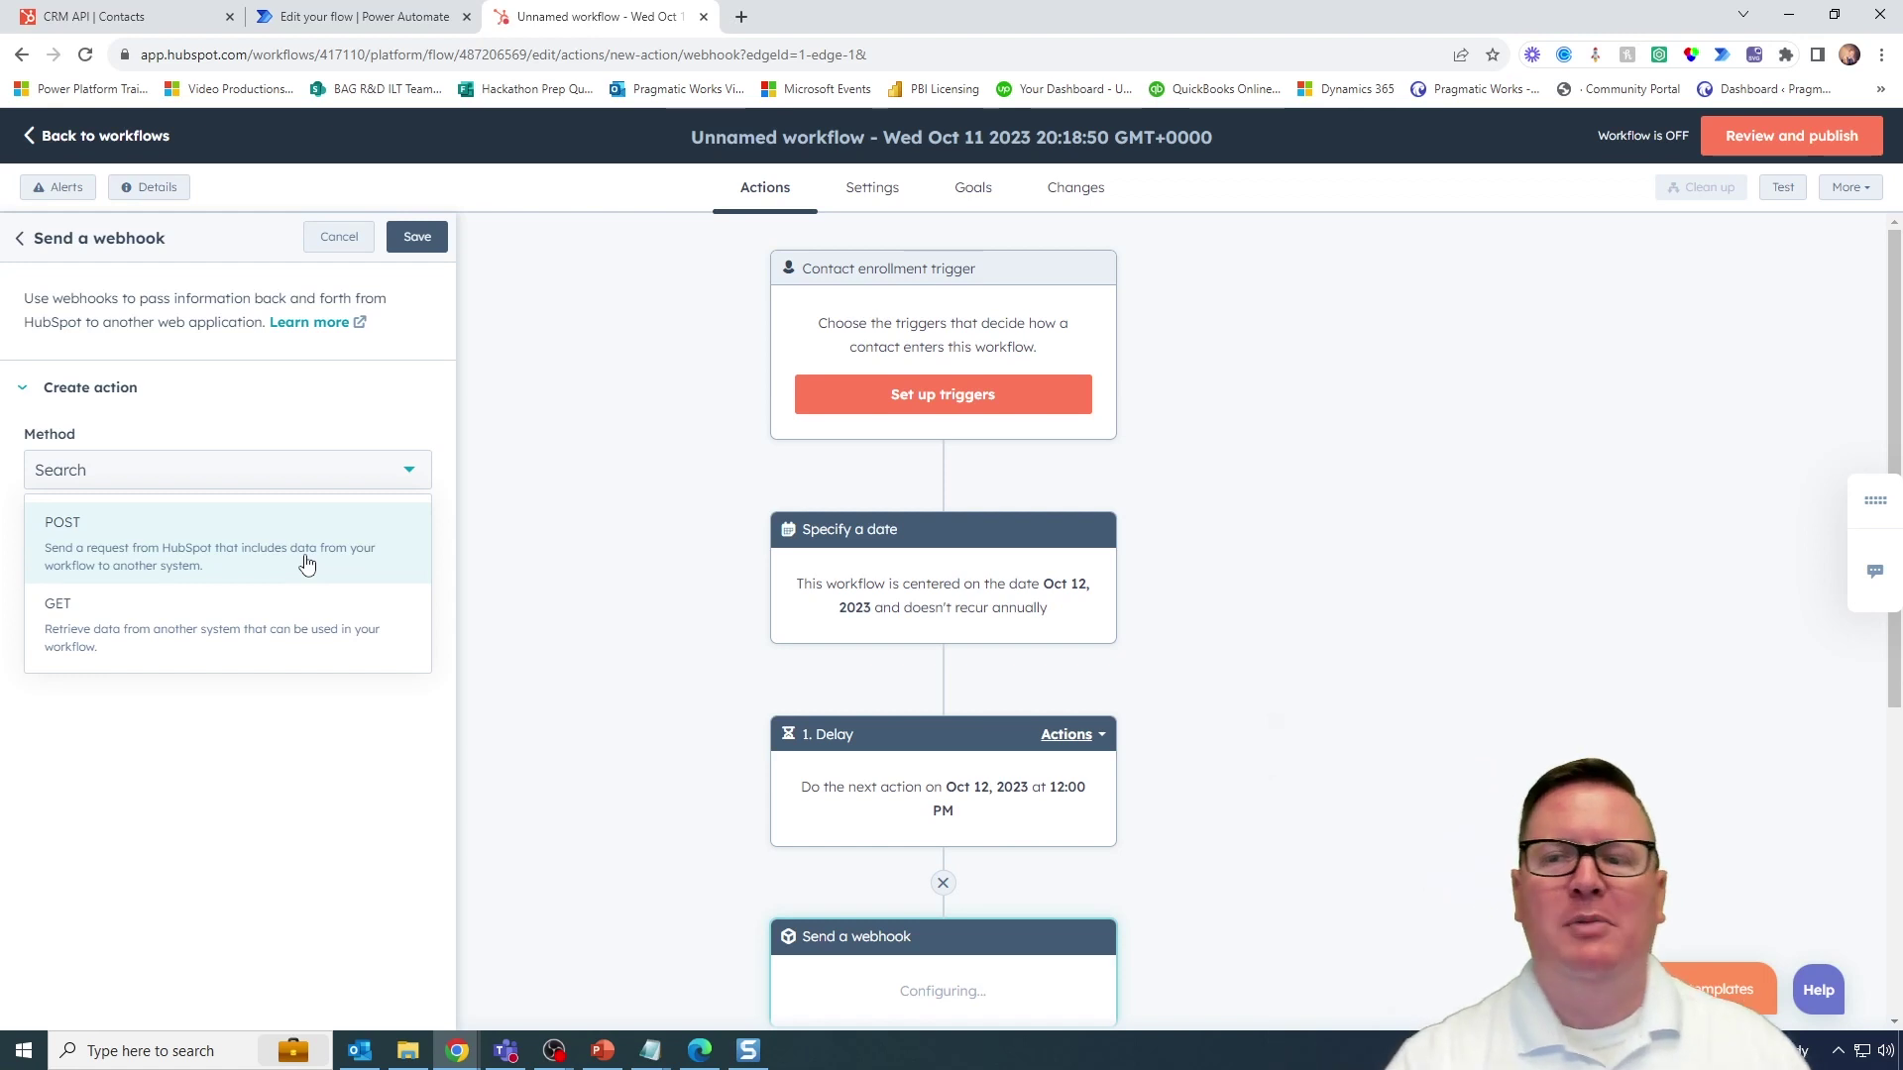
pyautogui.click(229, 541)
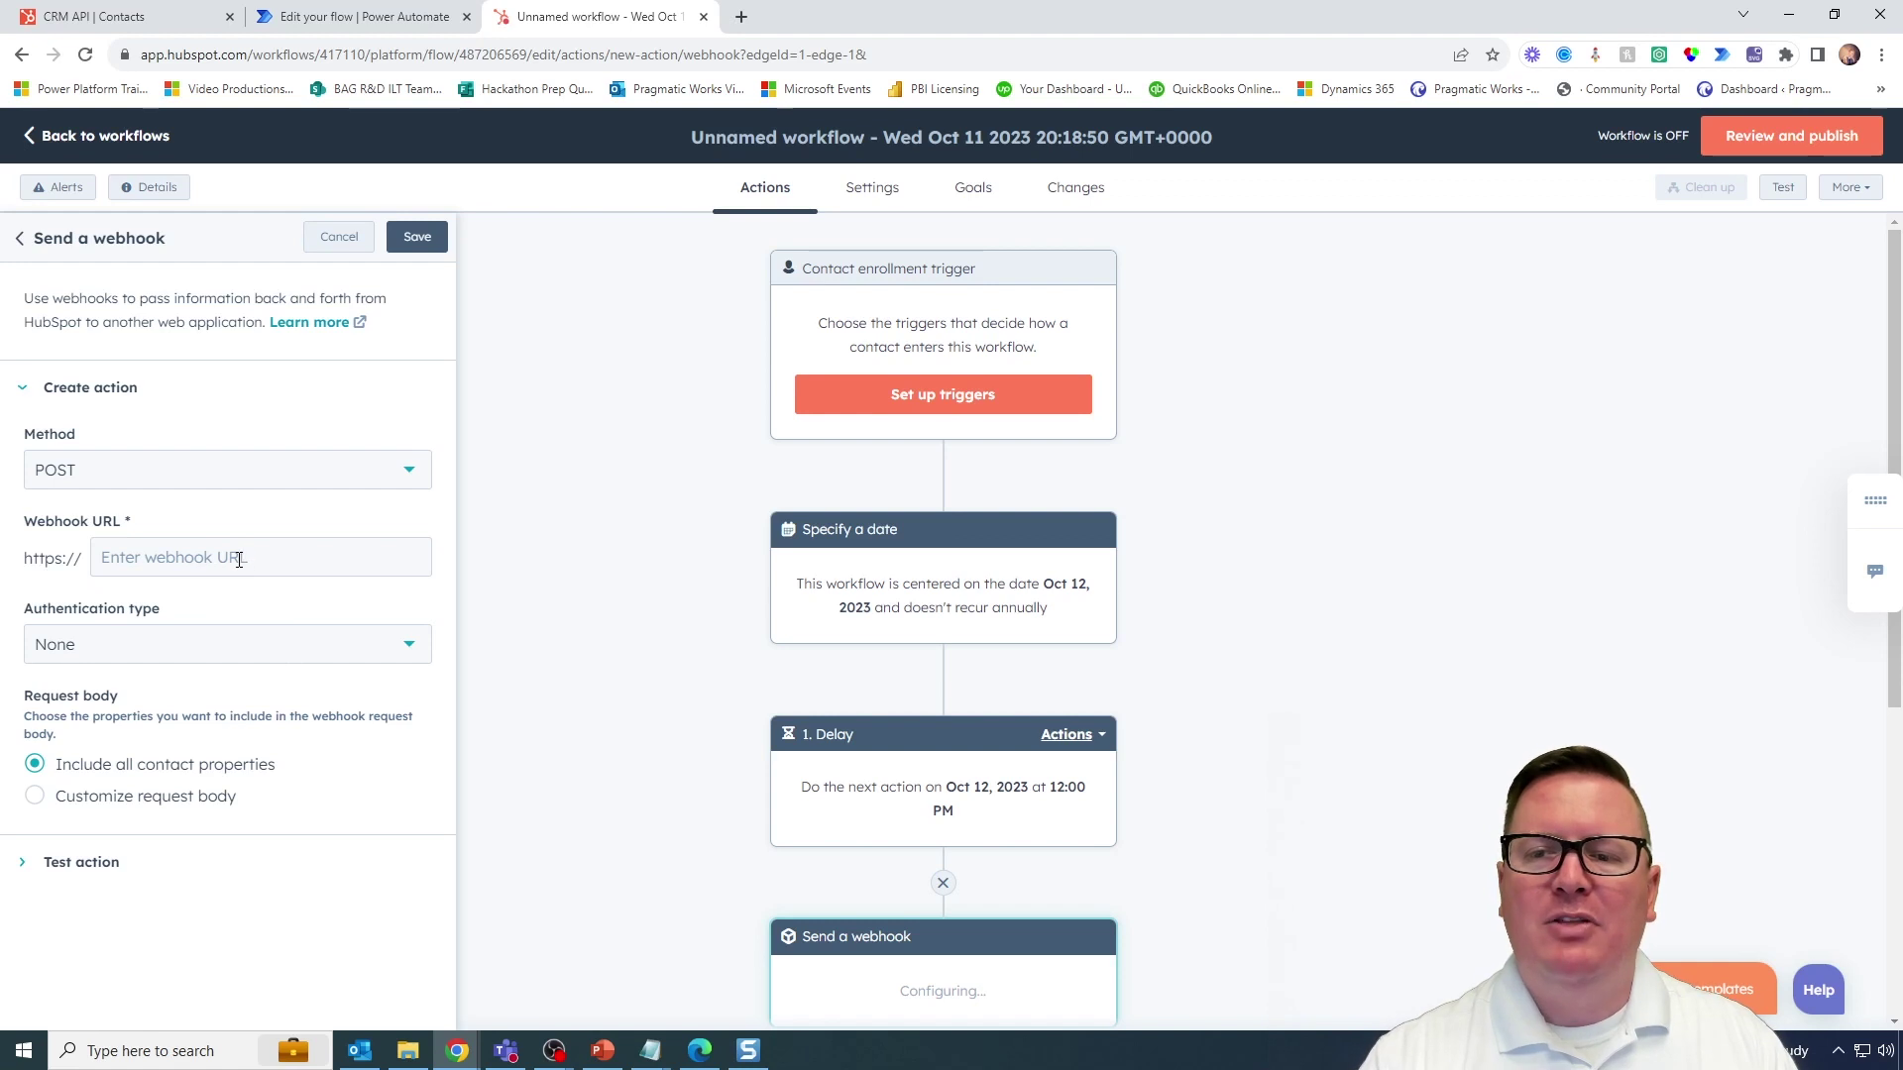
# - Copy the flow's HTTP POST URL again and paste it into HubSpot's Webhook URL field
pyautogui.click(342, 17)
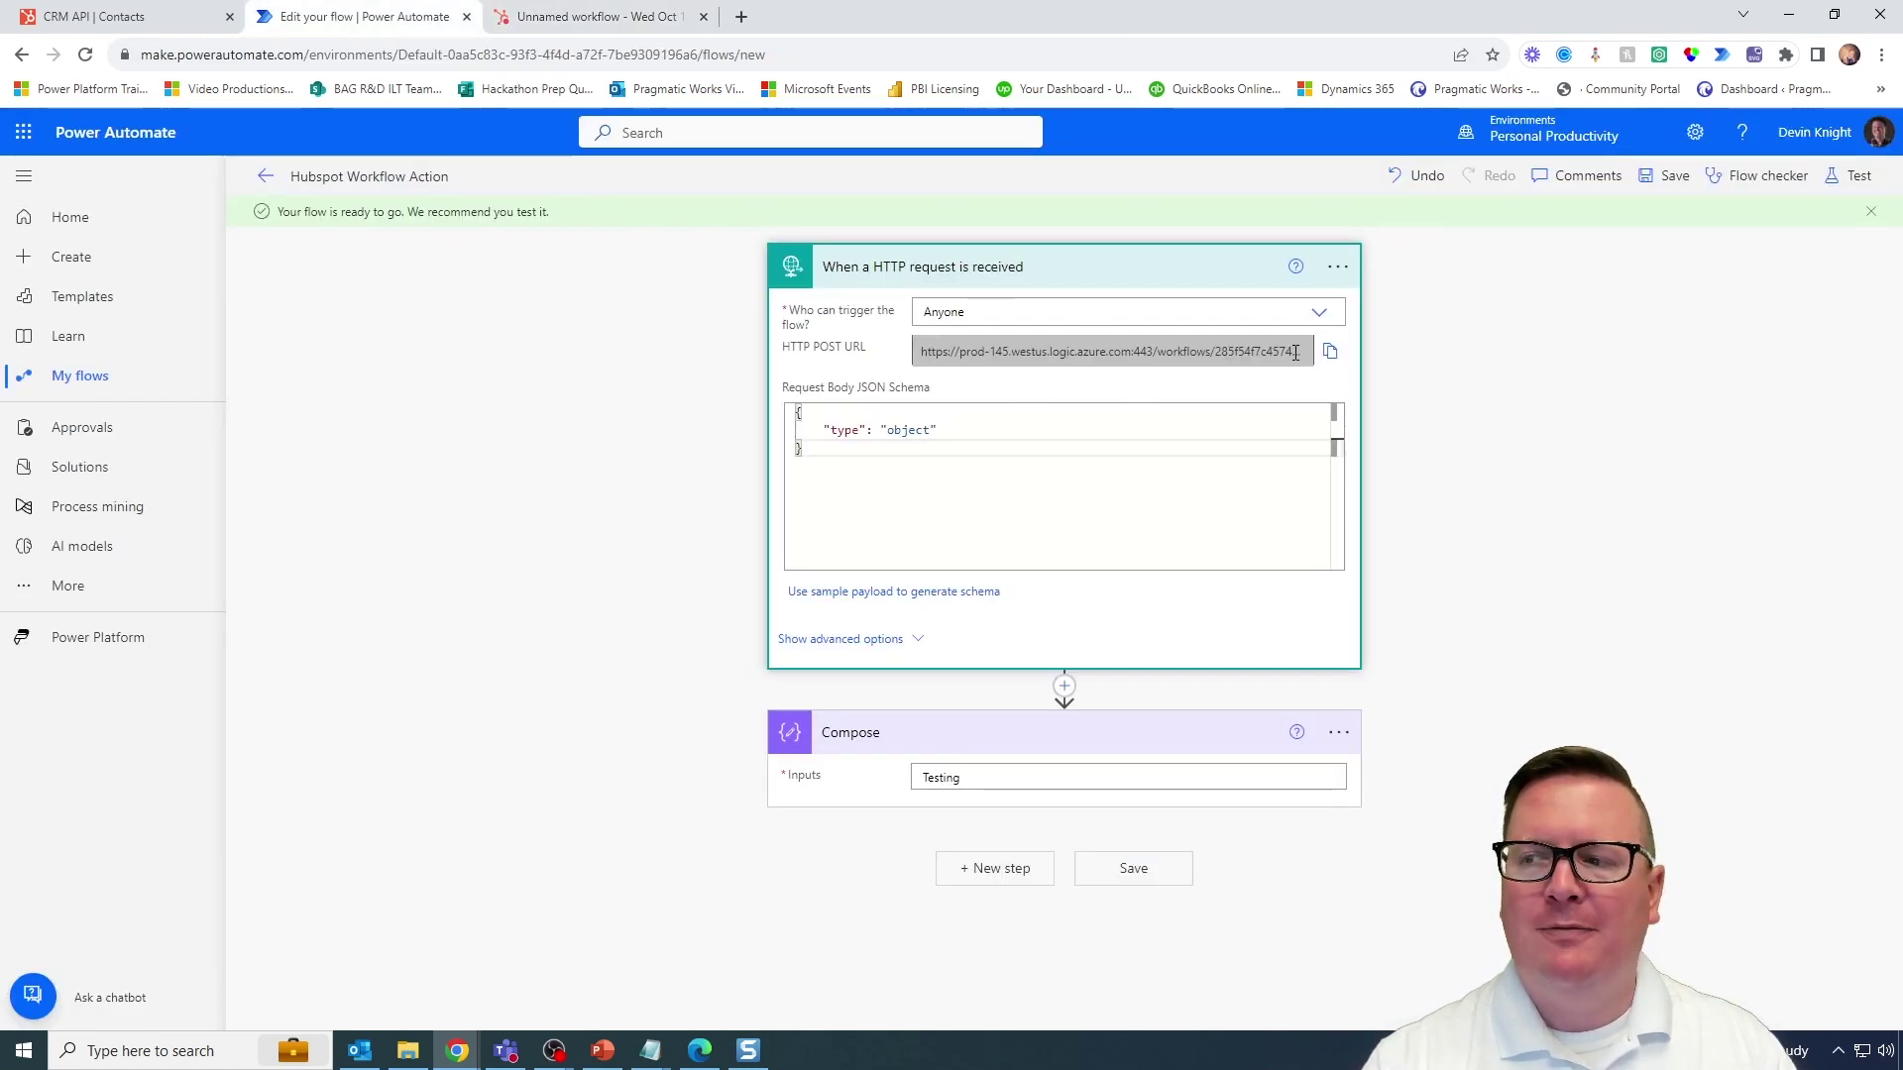
pyautogui.click(1330, 352)
pyautogui.click(595, 17)
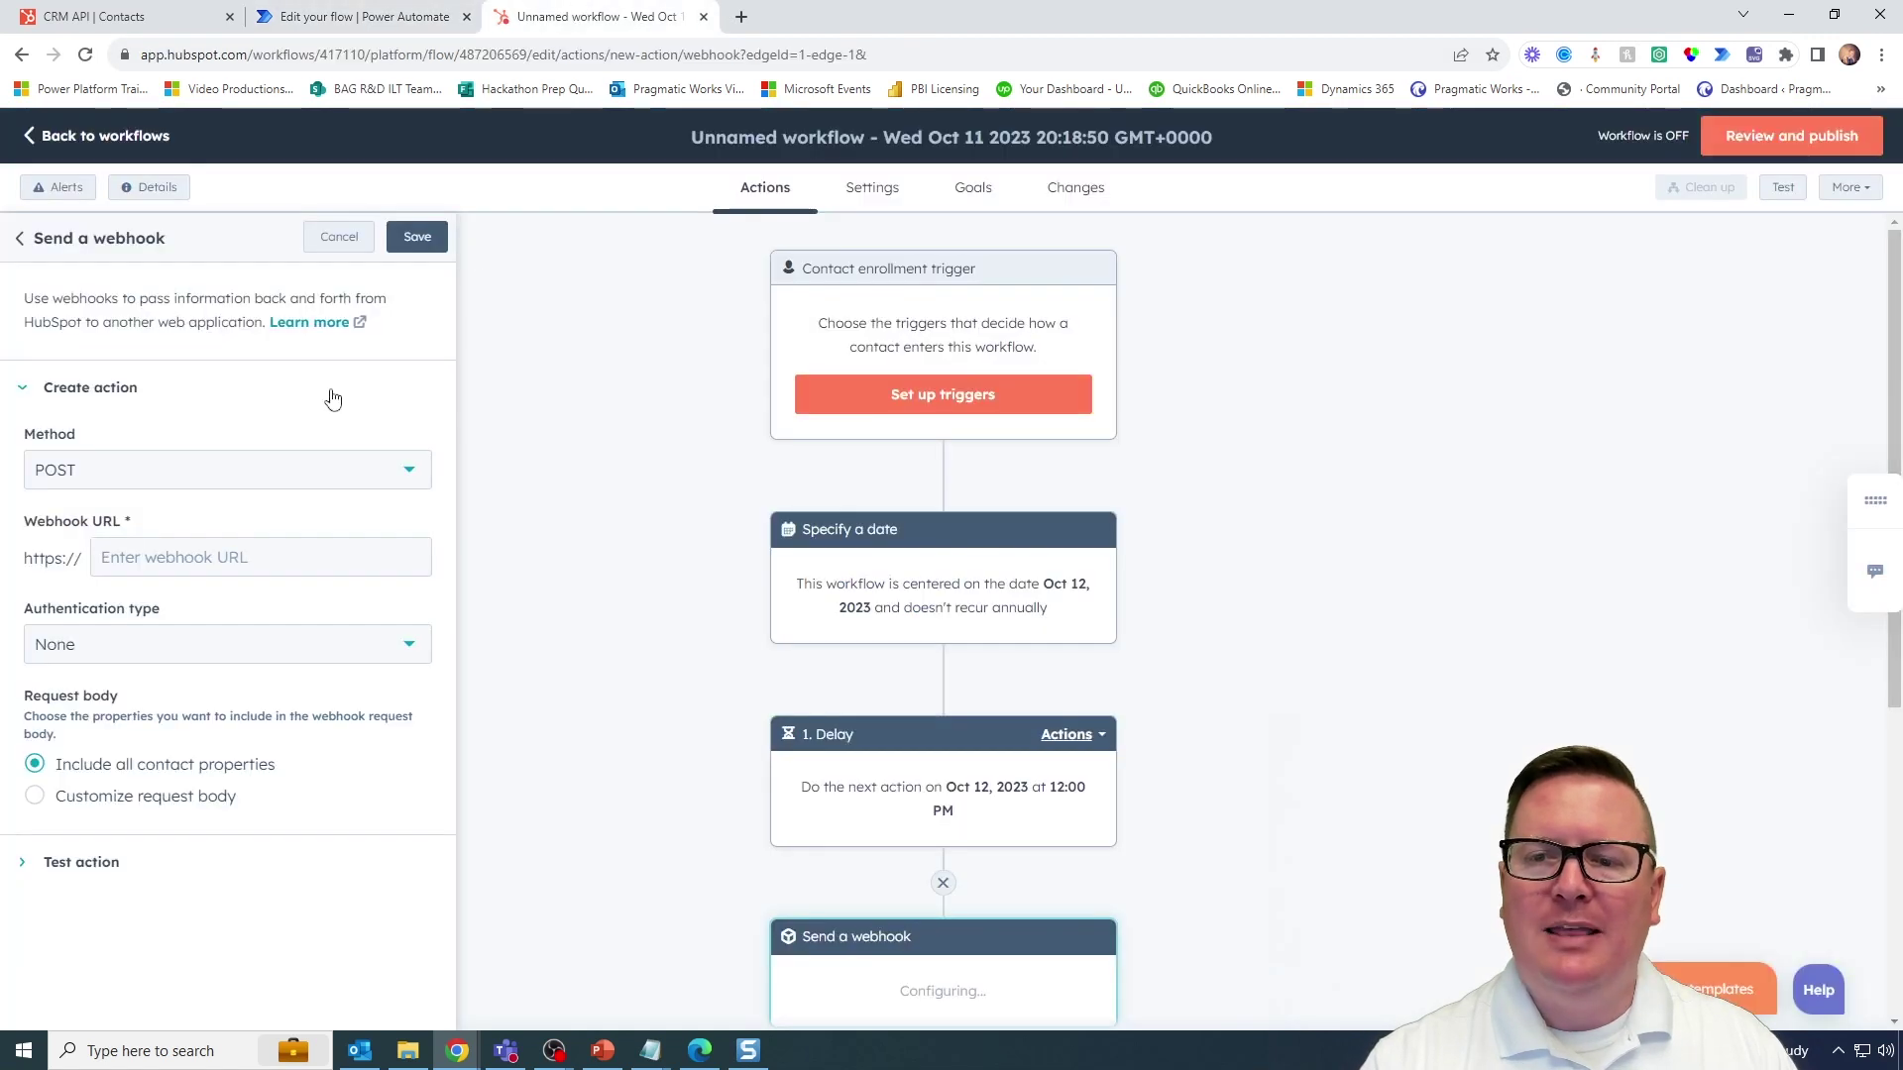
pyautogui.click(270, 559)
pyautogui.hotkey('ctrl', 'v')
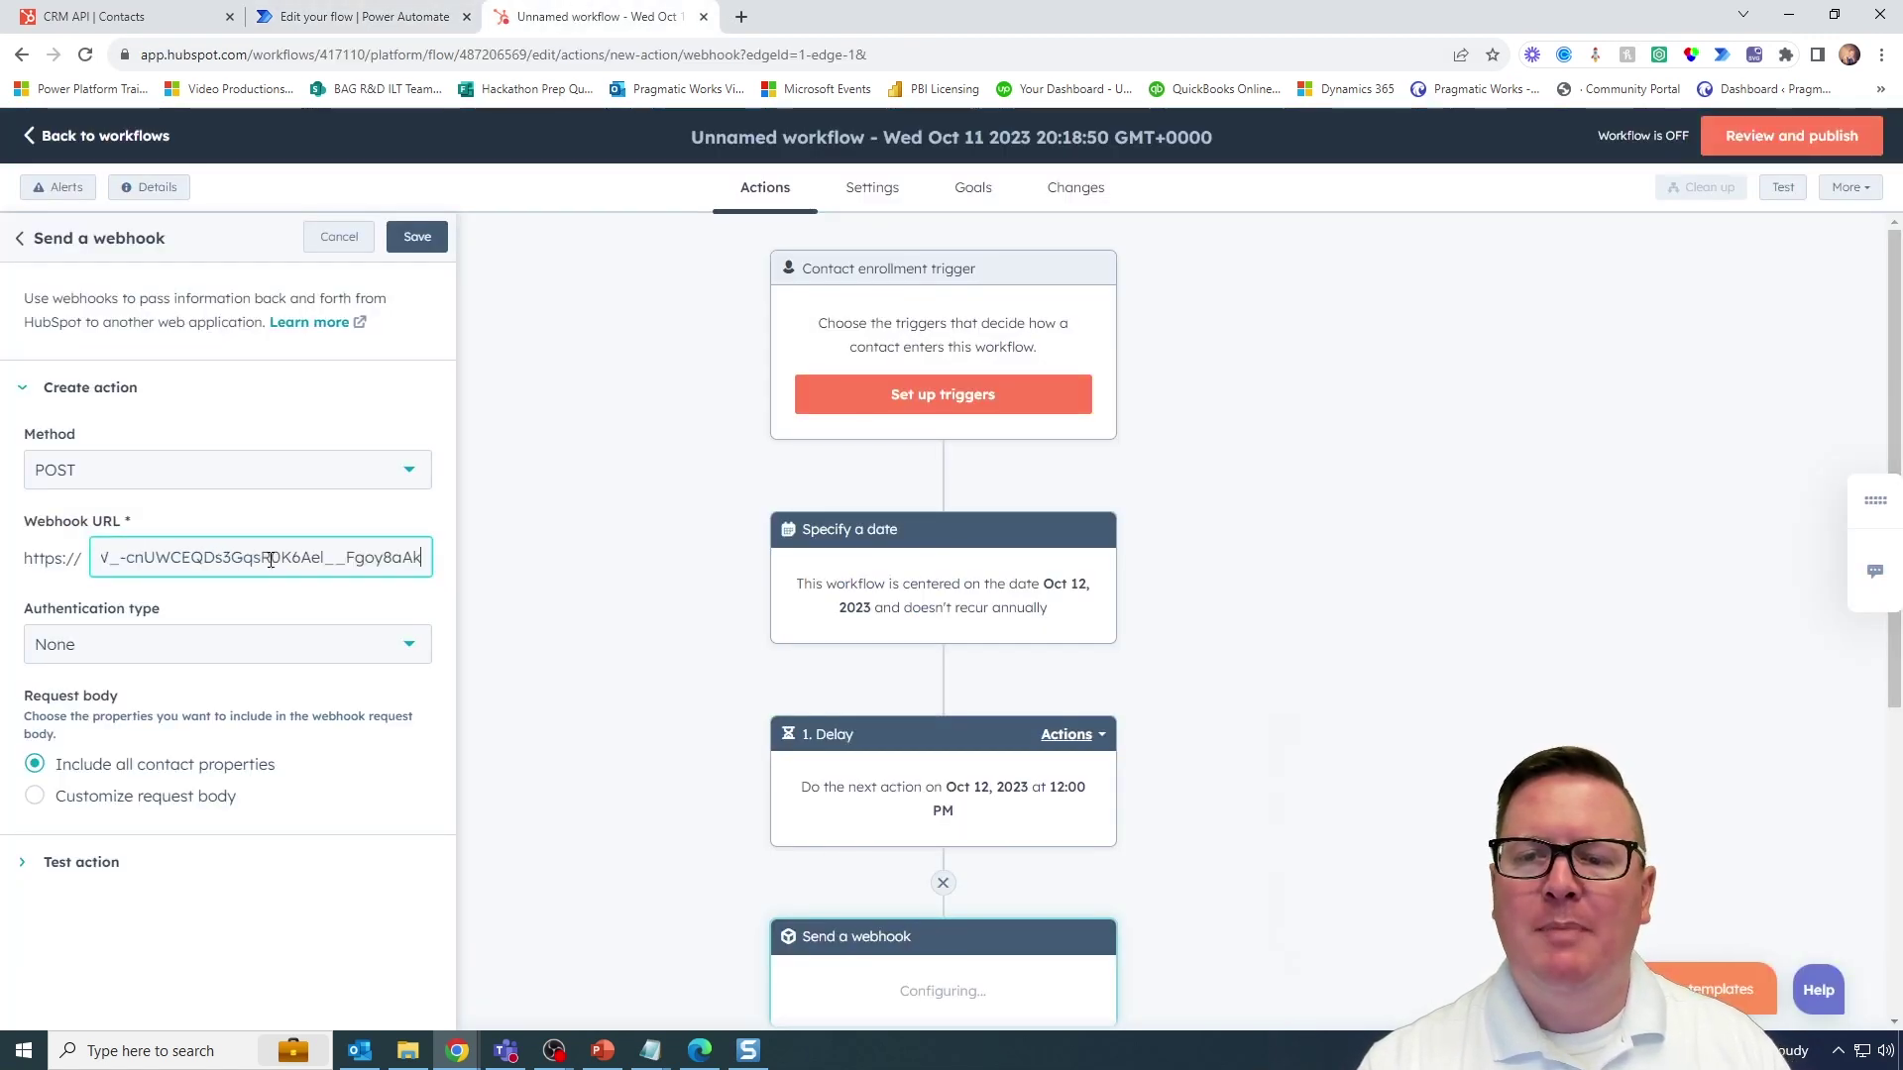
pyautogui.click(570, 617)
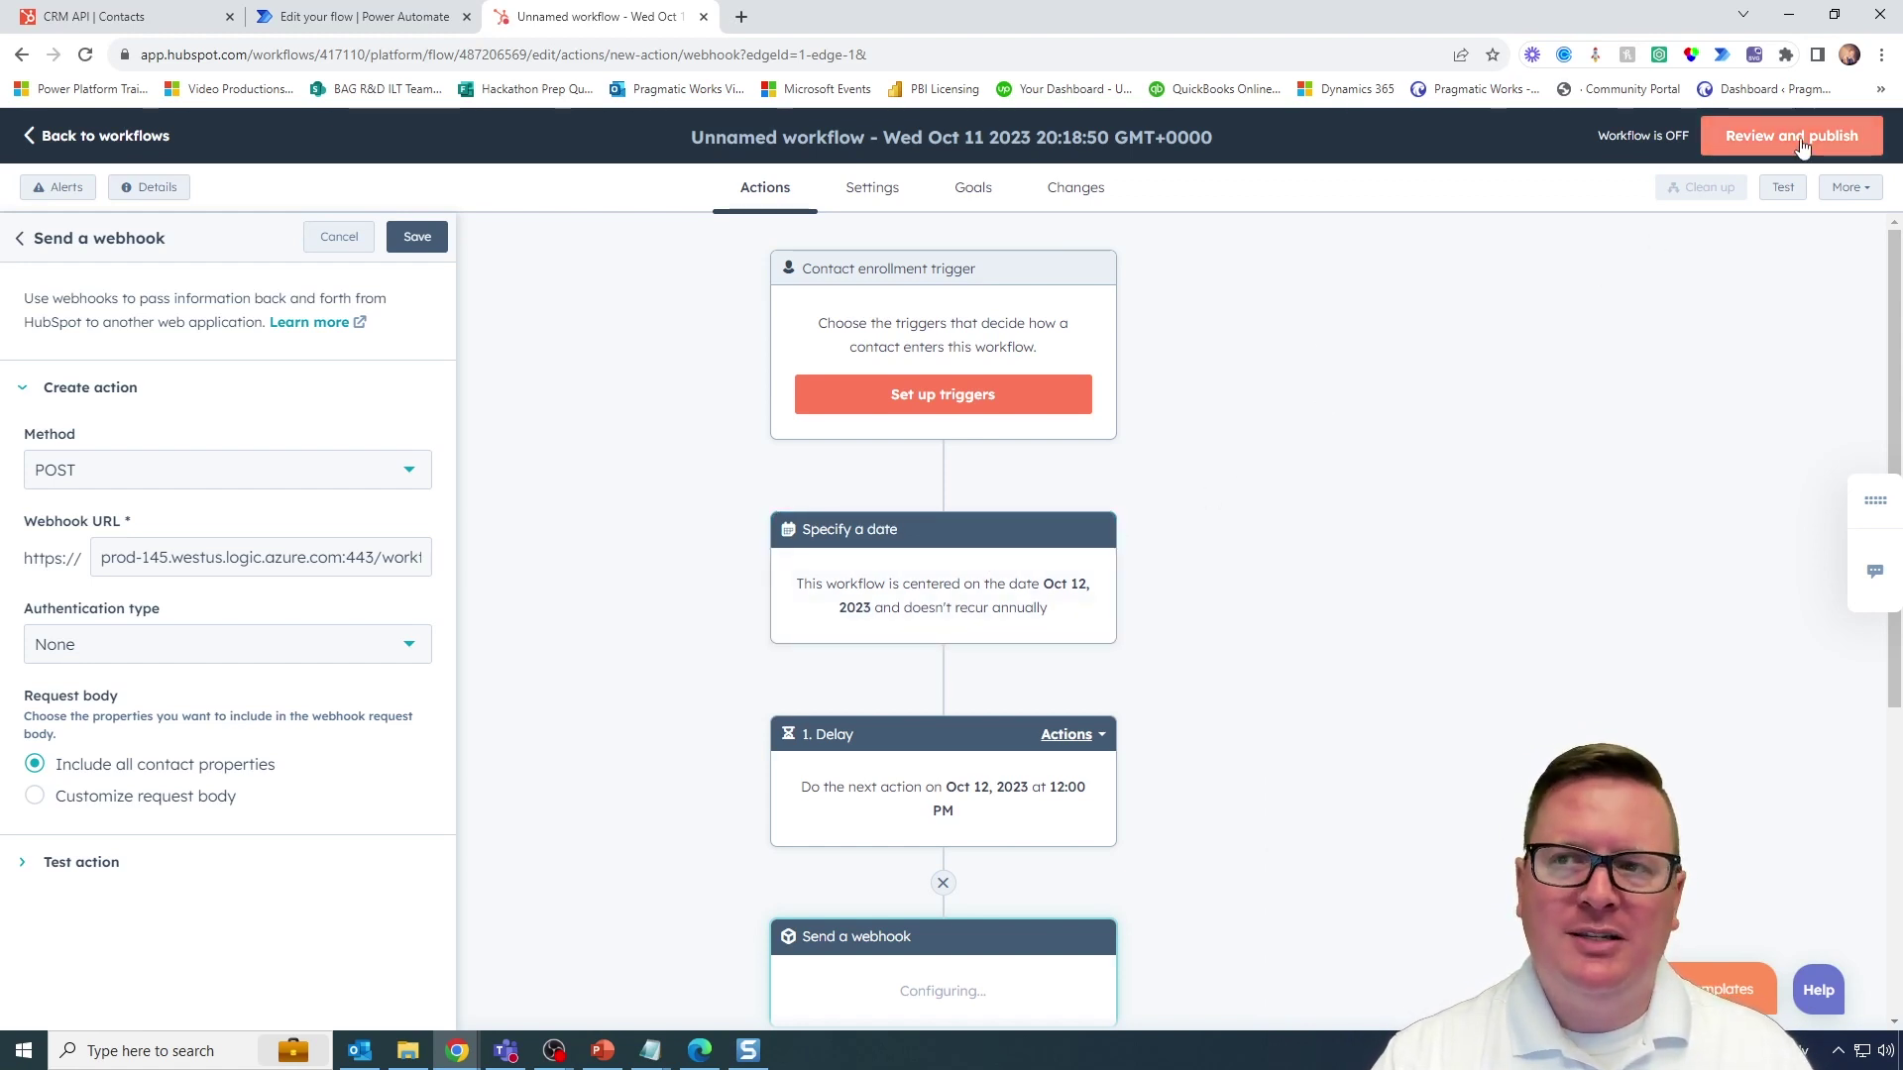
pyautogui.click(308, 17)
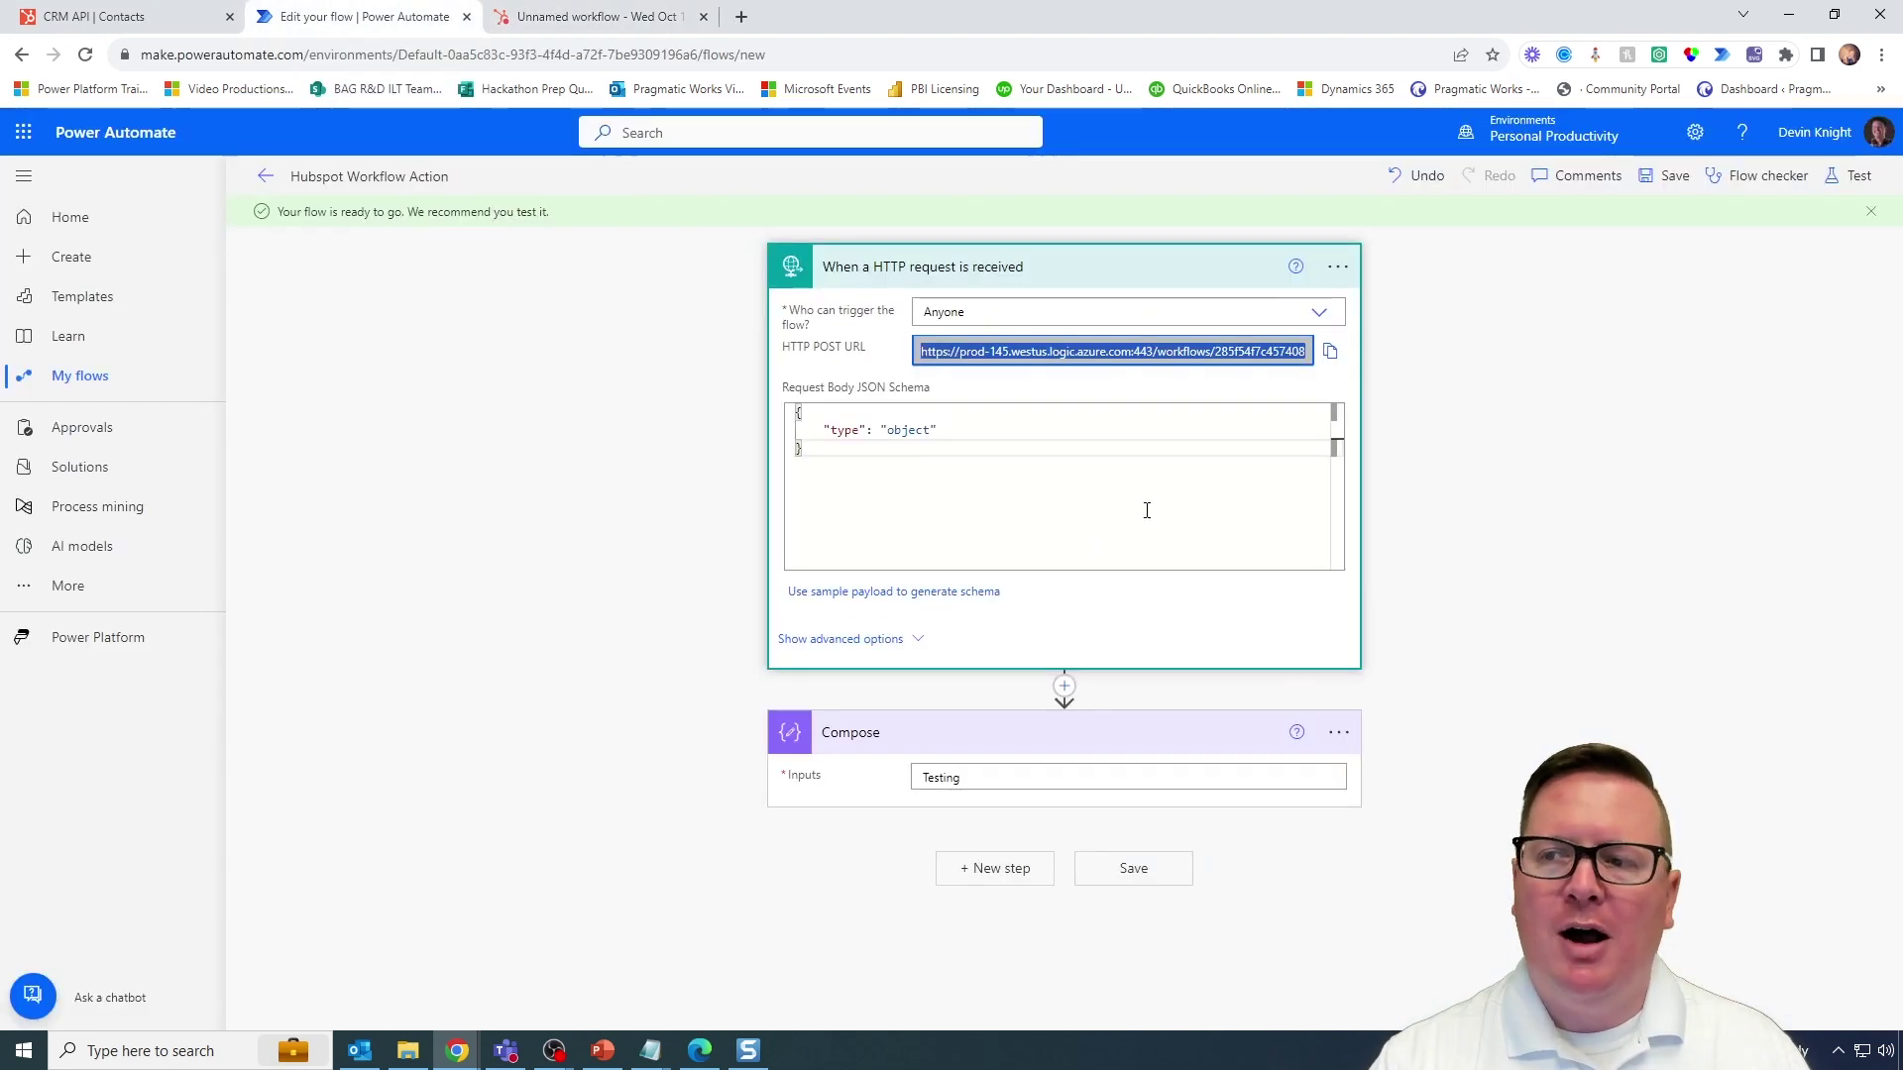